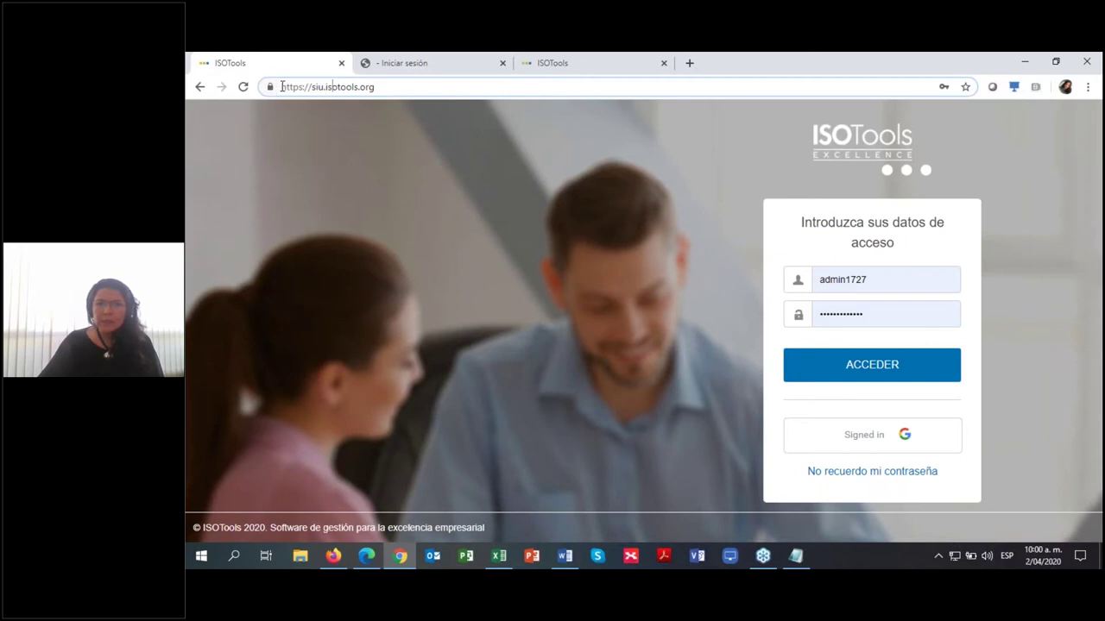
Step: Sign in to the ISOTools platform at siu.isotools.org with the credentials already filled in
drag(281, 86, 390, 95)
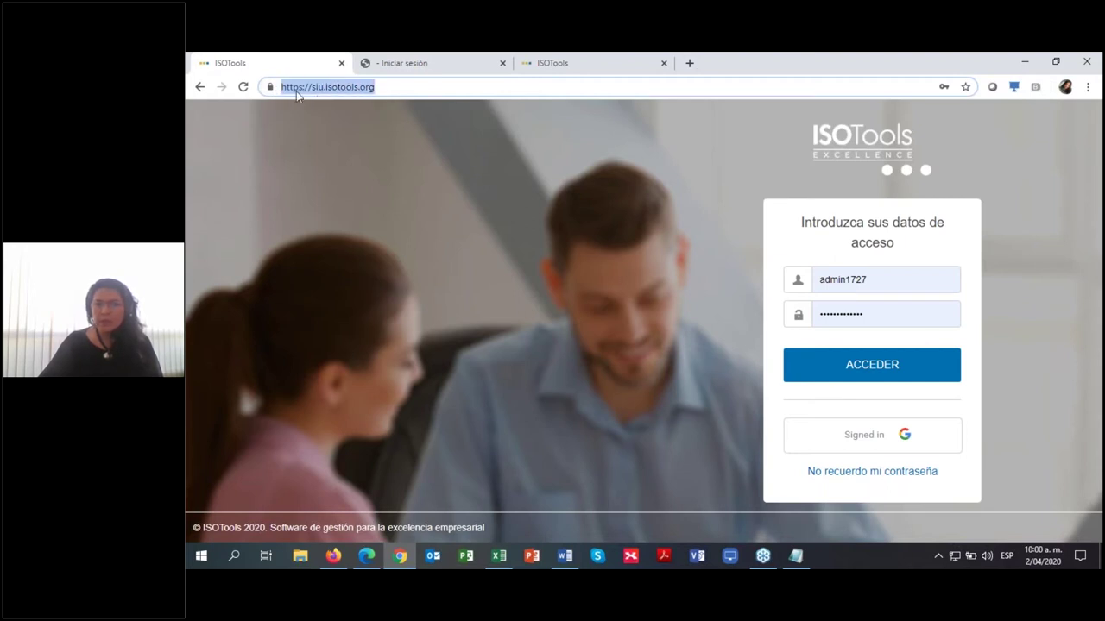
click(380, 87)
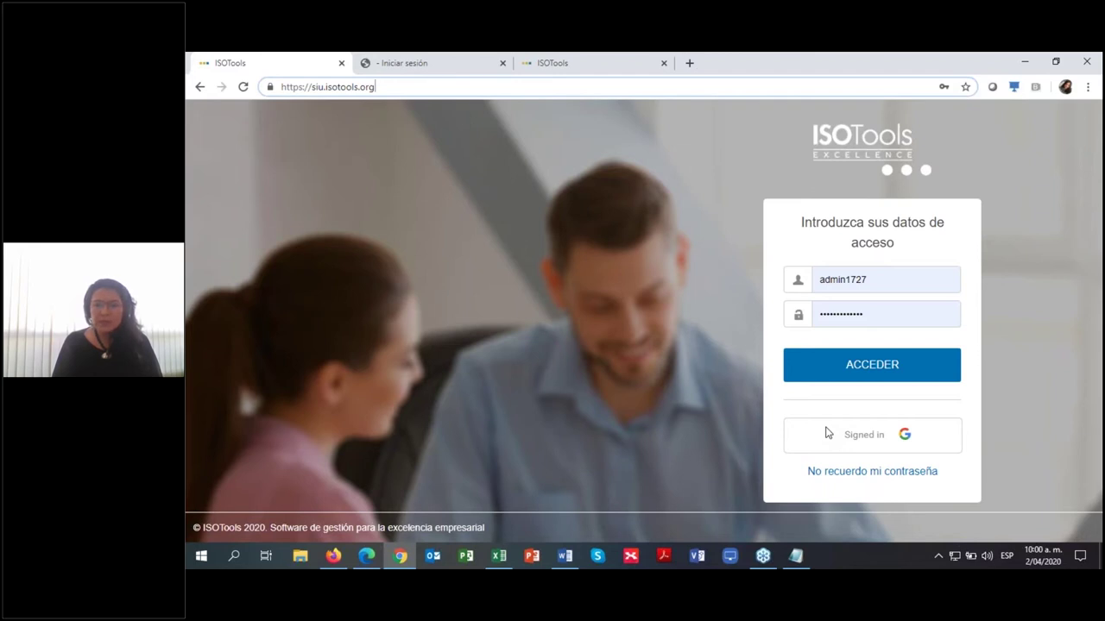
click(938, 367)
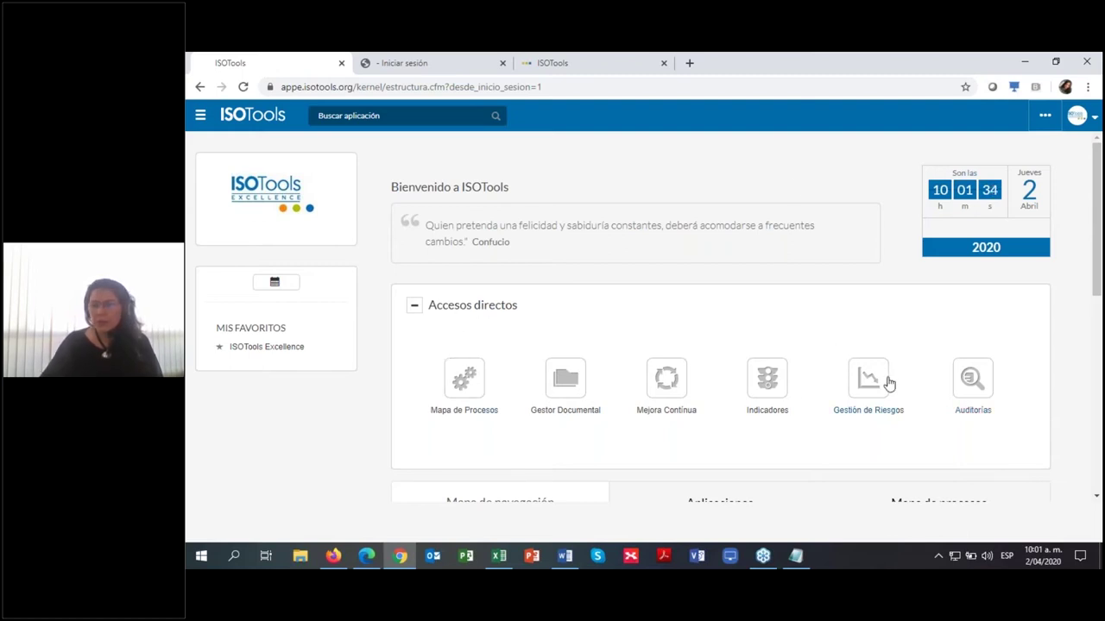
Step: Look over the home page's direct-access shortcuts and the management system navigation map
scroll(889, 383, down, 2)
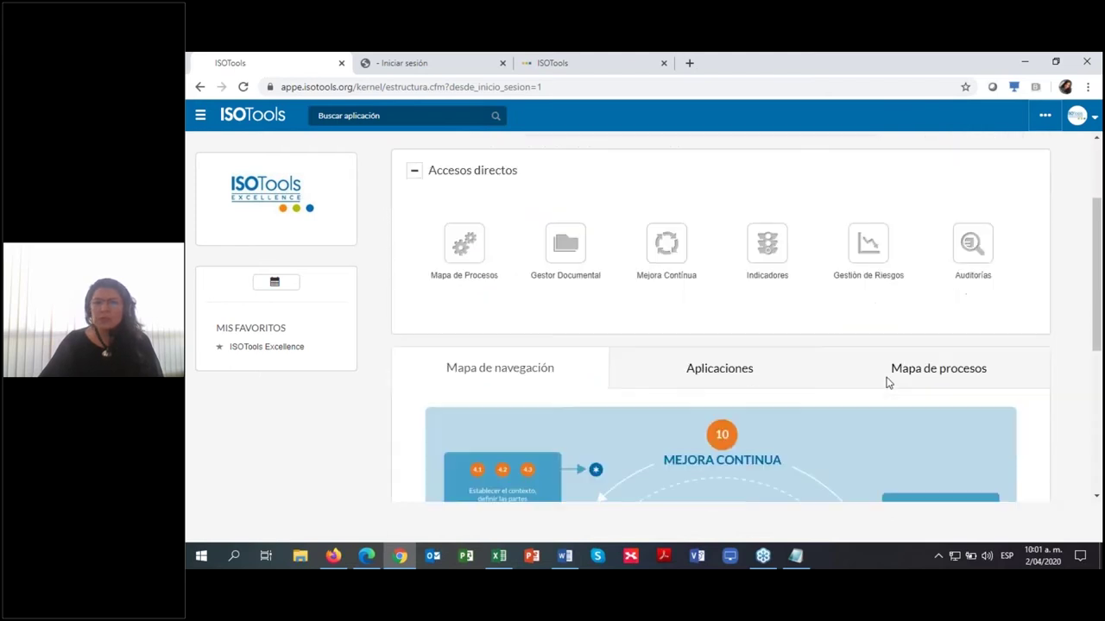
scroll(698, 338, down, 2)
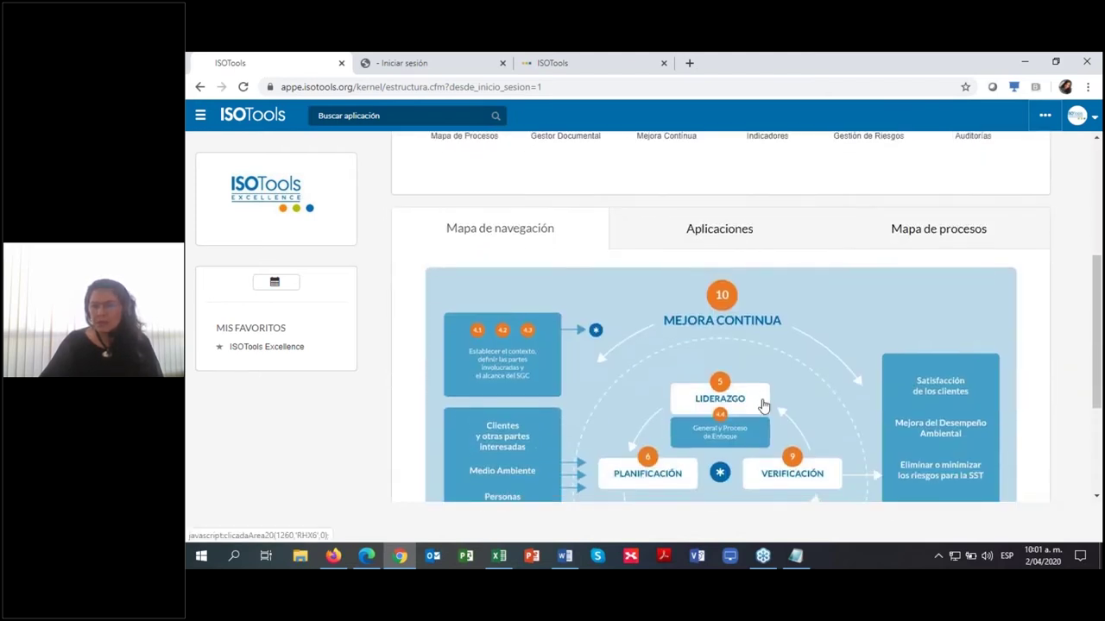
scroll(774, 392, down, 1)
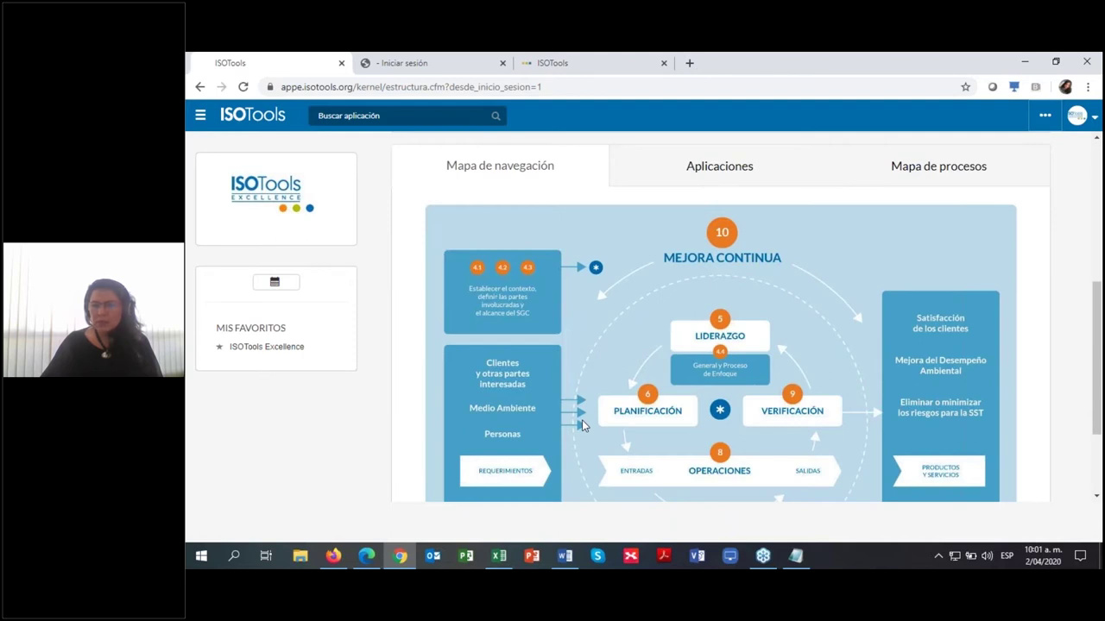
scroll(584, 423, down, 1)
scroll(675, 406, up, 2)
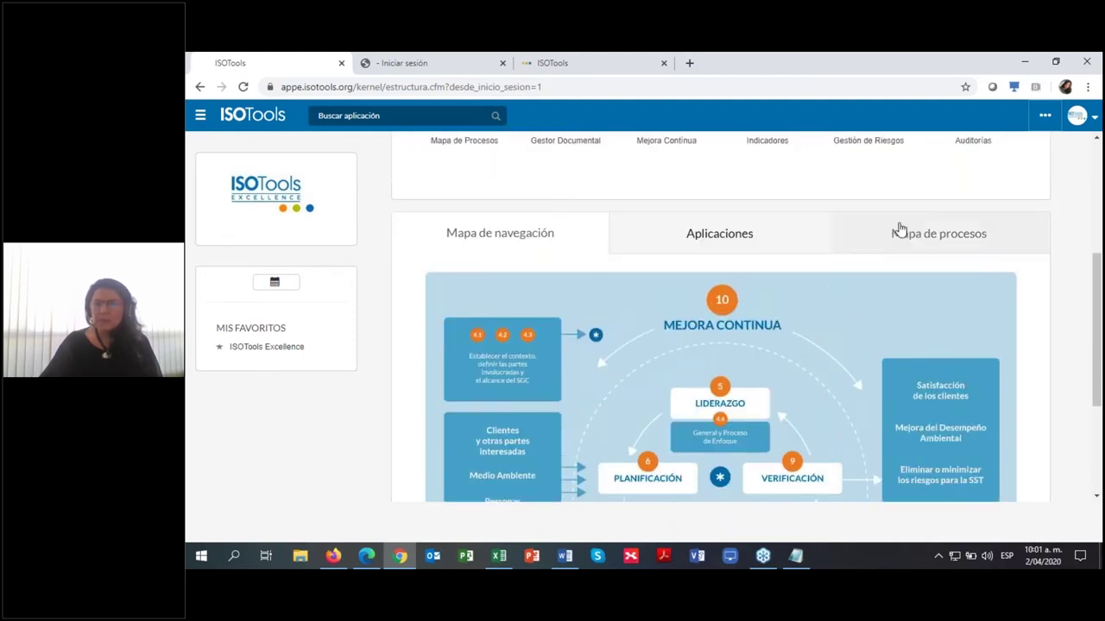
Step: Display the home page's process map and examine its strategic, mission and support processes
click(915, 245)
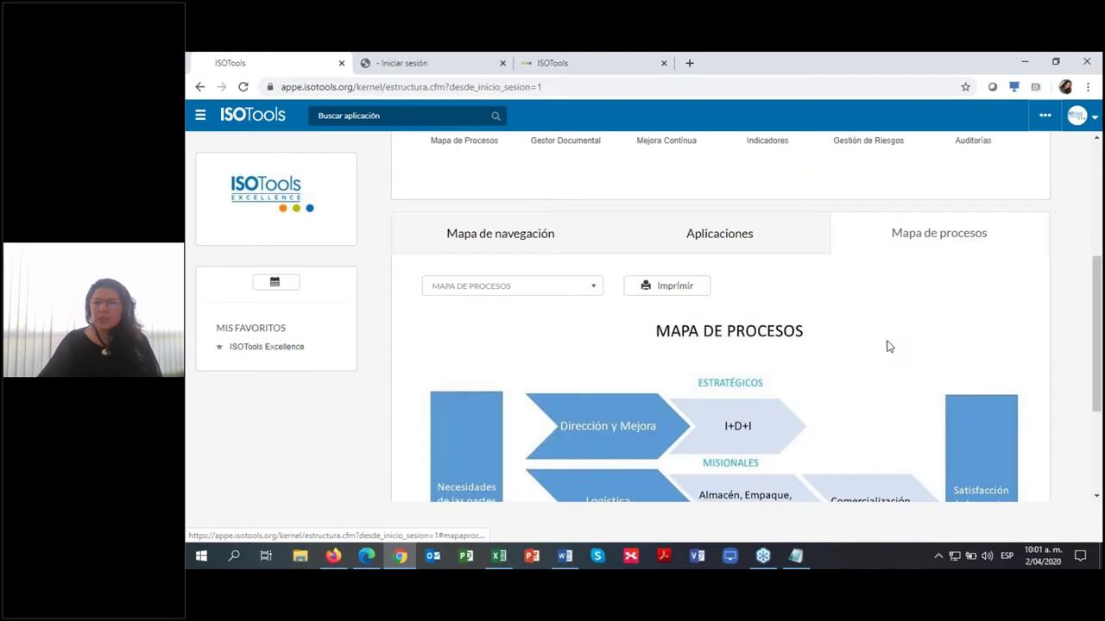
scroll(888, 345, down, 2)
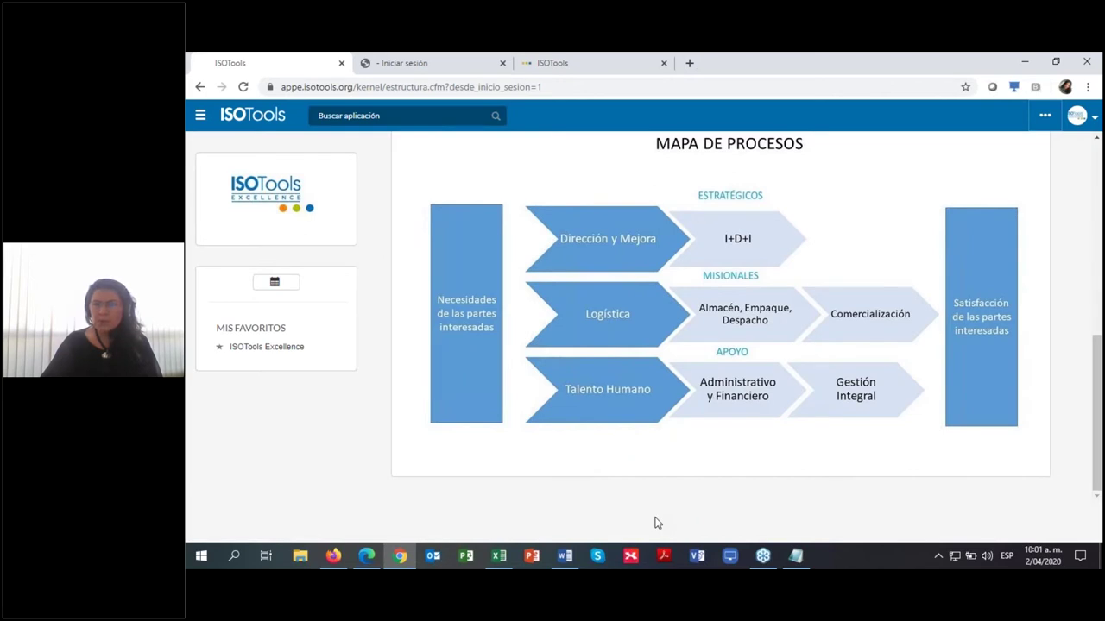
scroll(598, 375, up, 1)
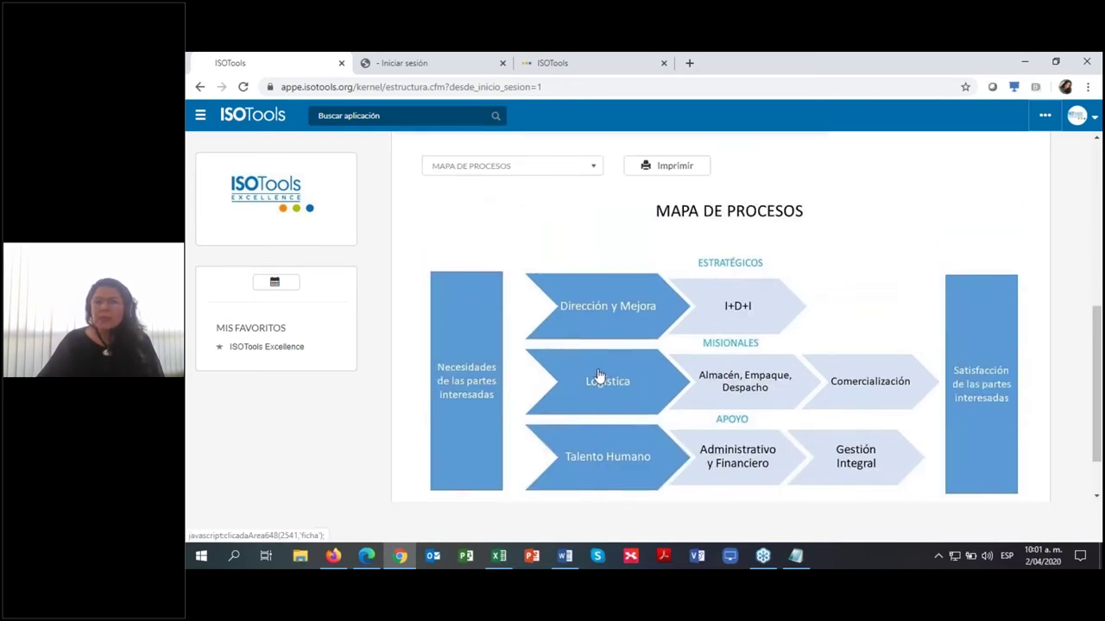
scroll(598, 376, up, 3)
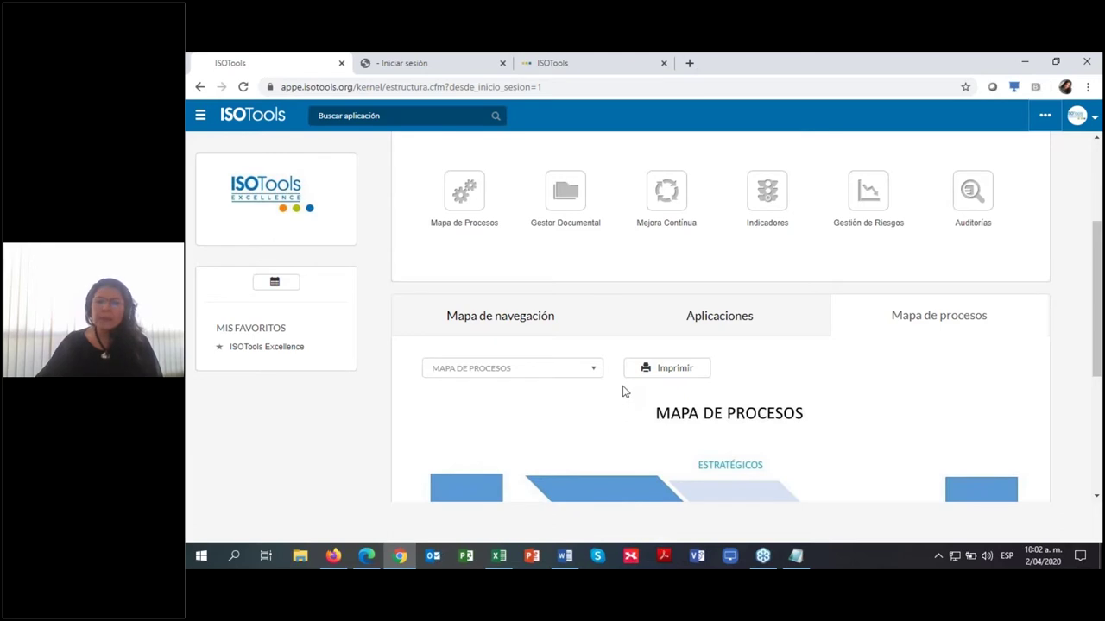
scroll(725, 276, down, 2)
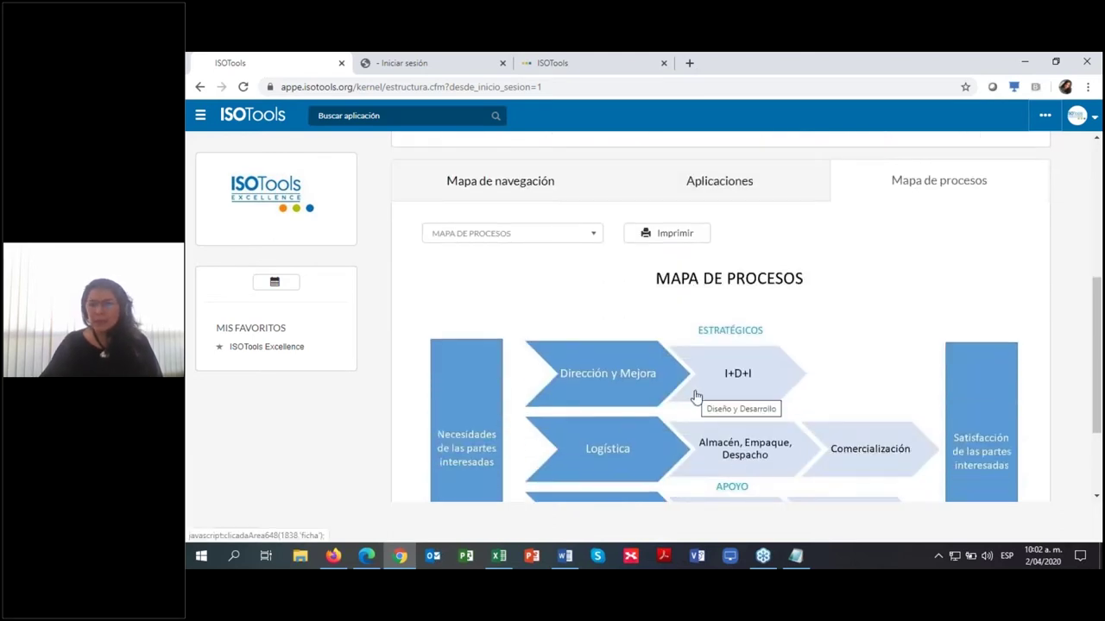
scroll(696, 396, up, 3)
scroll(695, 400, down, 3)
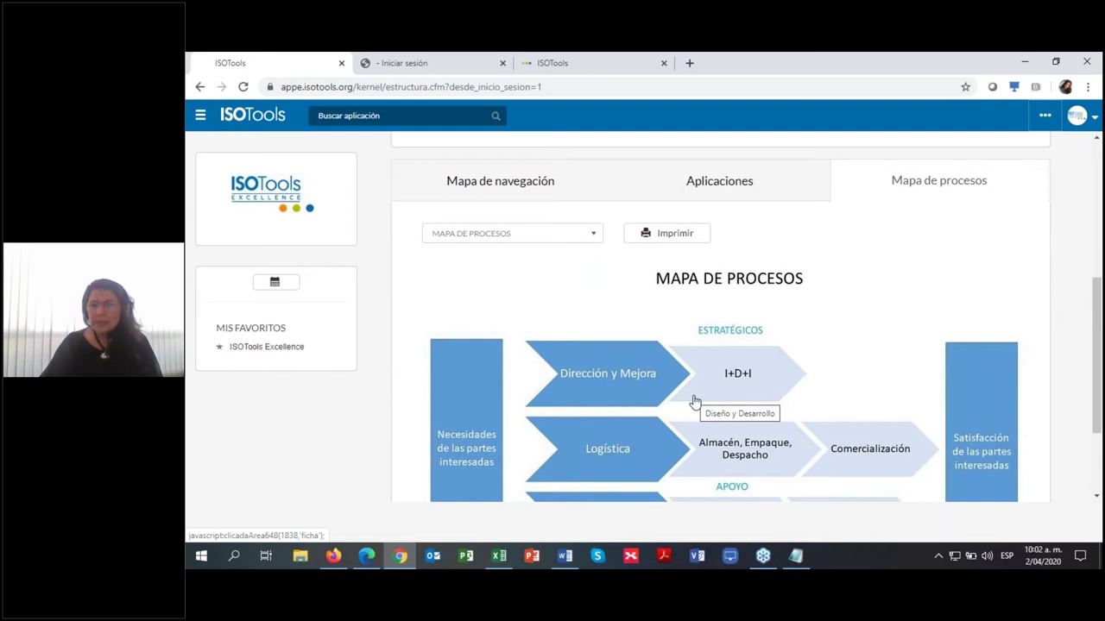
scroll(695, 400, down, 1)
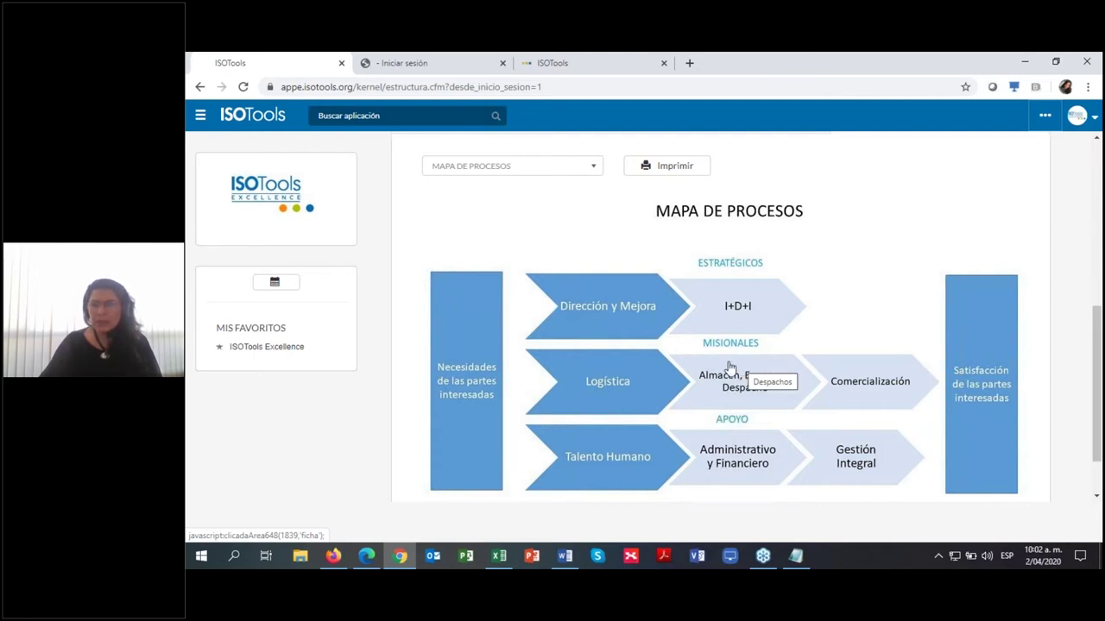
Step: Open the Logística process from the process map and review its record, from scope and inputs/outputs to resources and assigned users
click(625, 398)
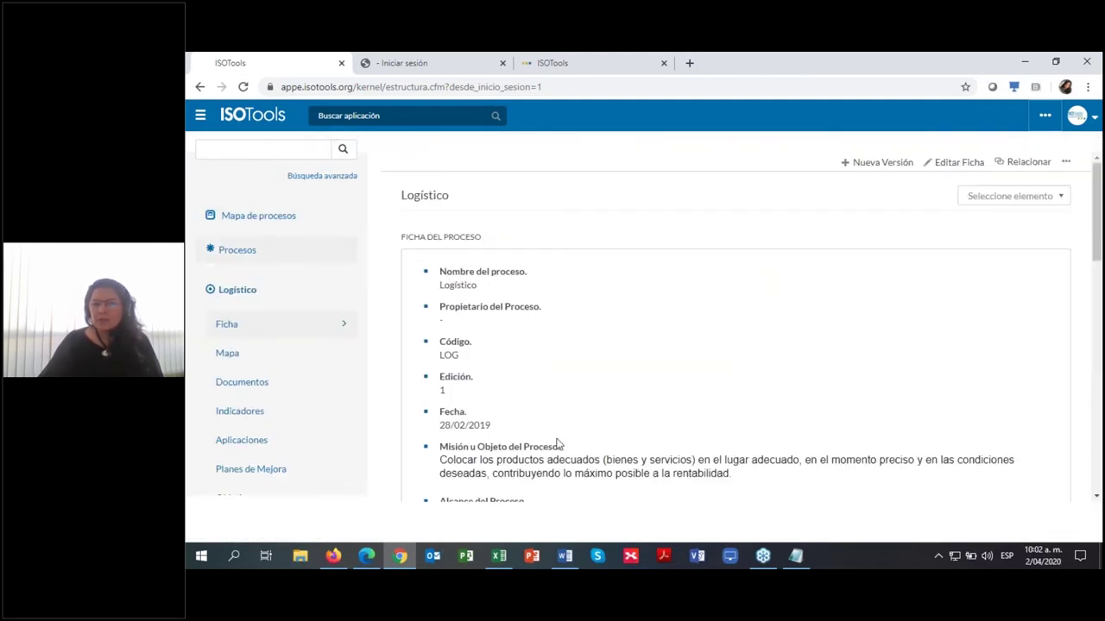
scroll(561, 432, down, 2)
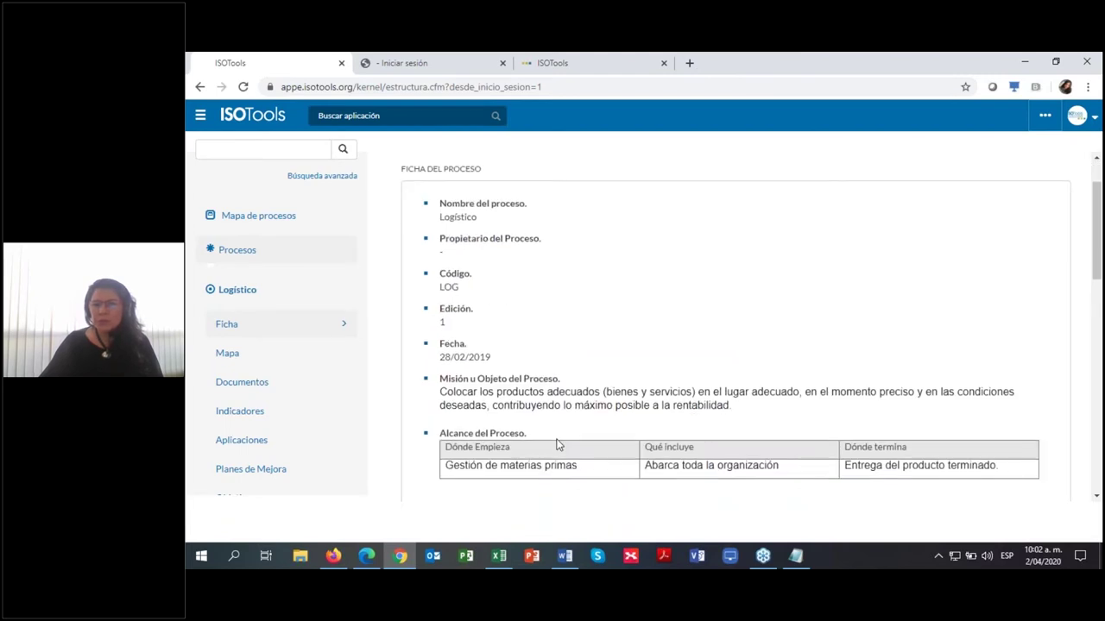
scroll(583, 388, down, 3)
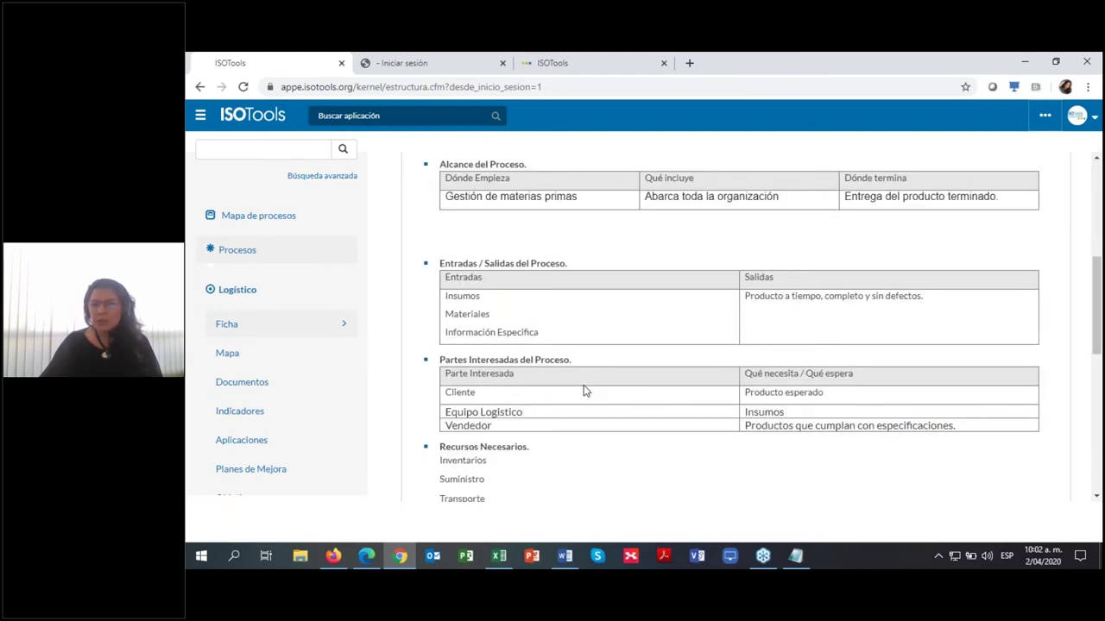
scroll(583, 391, down, 1)
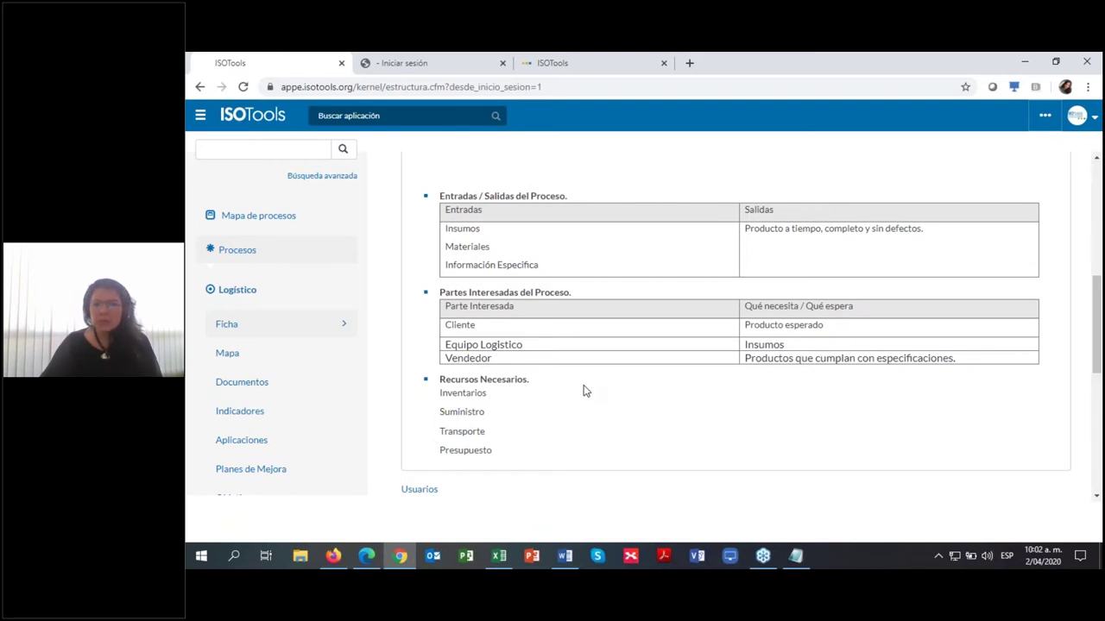
scroll(584, 389, down, 3)
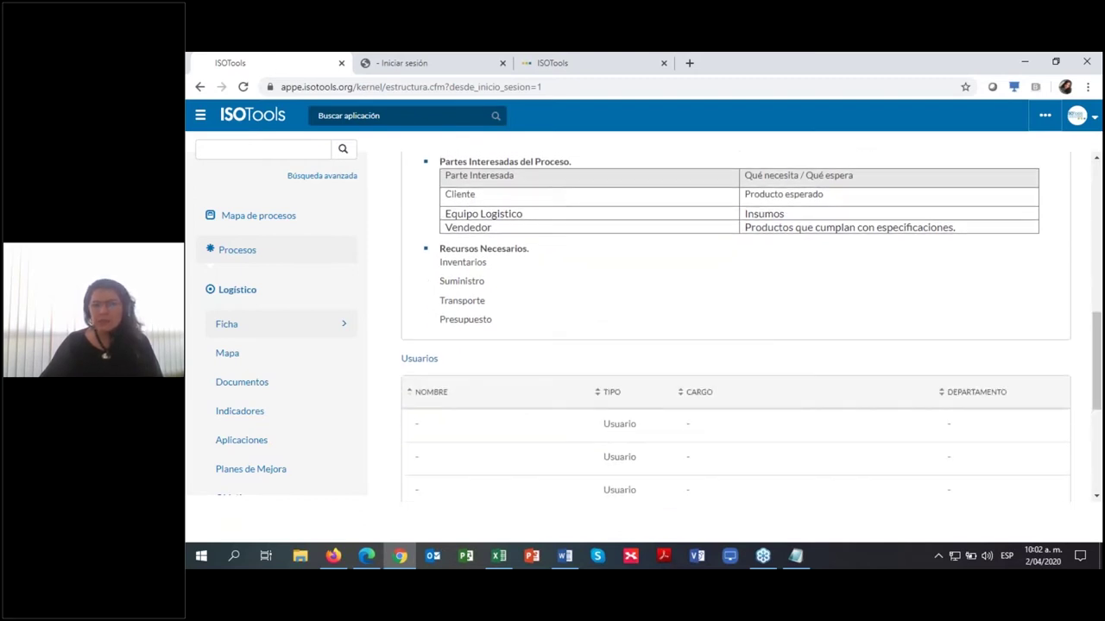
scroll(584, 389, up, 3)
Step: View the Logístico process's related documents and check the contents of the Documentación Externa folder
click(325, 385)
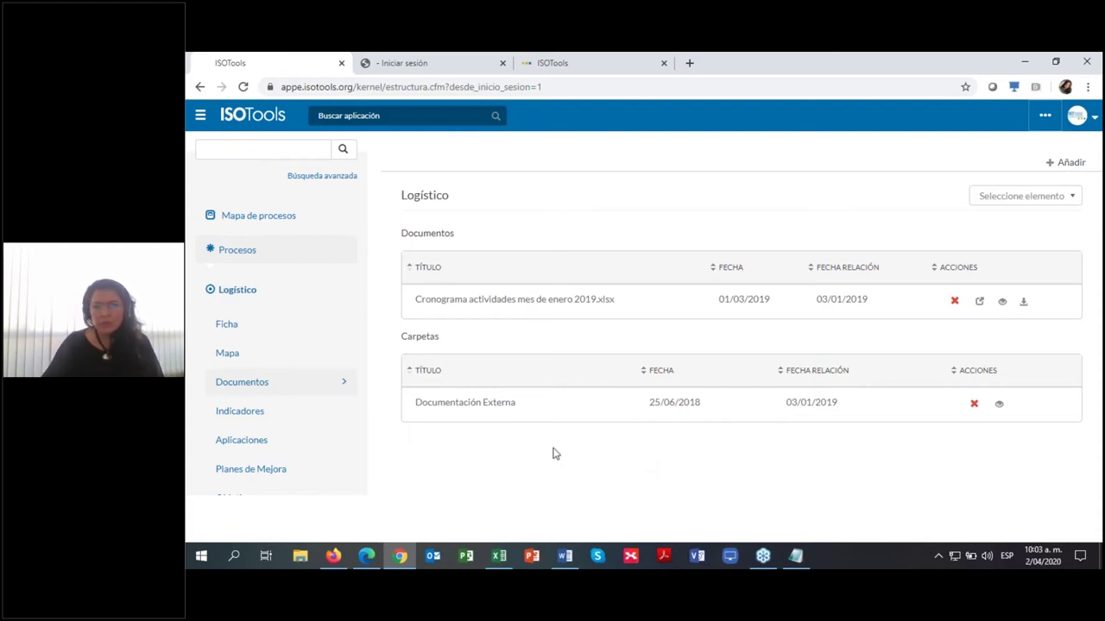
click(998, 407)
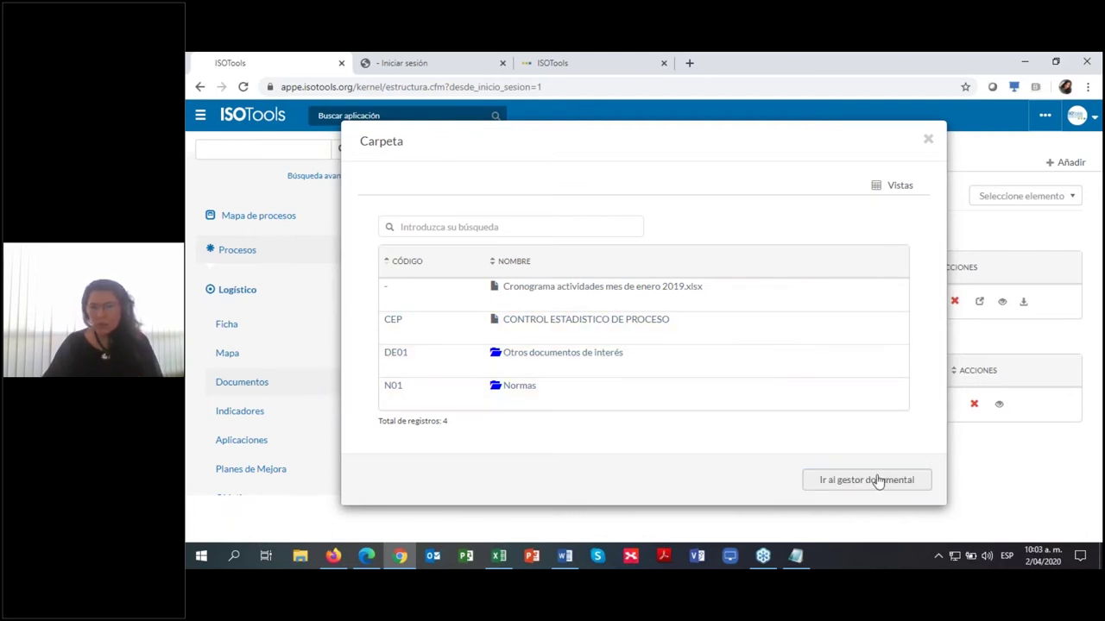
click(929, 141)
Step: Open the Logístico process's indicators and examine the indicator list and both charts
click(299, 412)
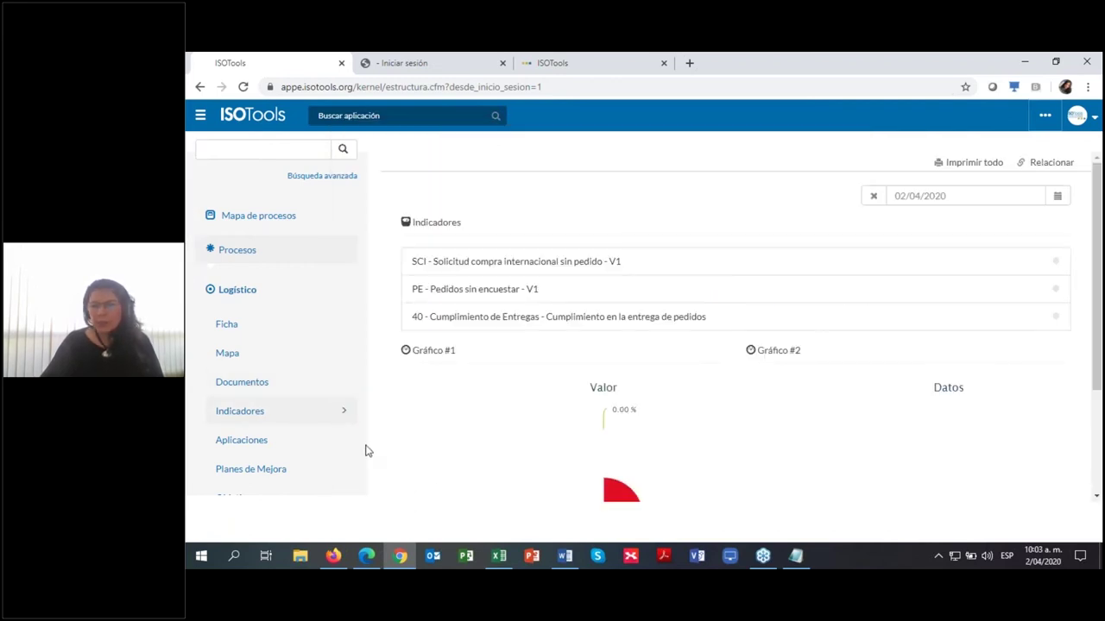
scroll(567, 353, down, 1)
mouse_move(569, 446)
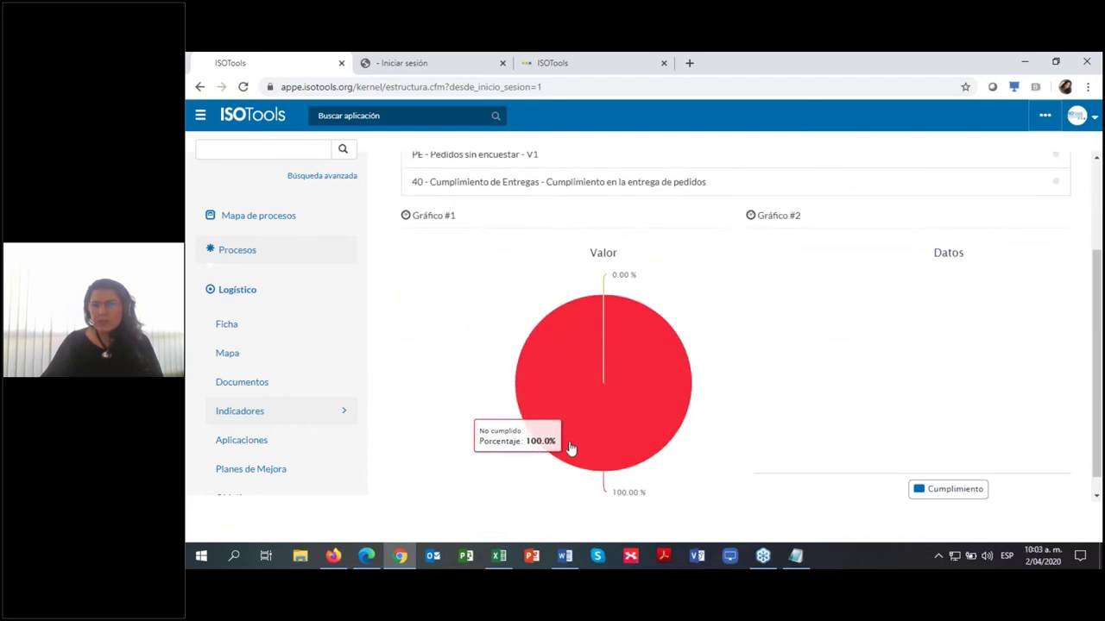
scroll(553, 389, up, 1)
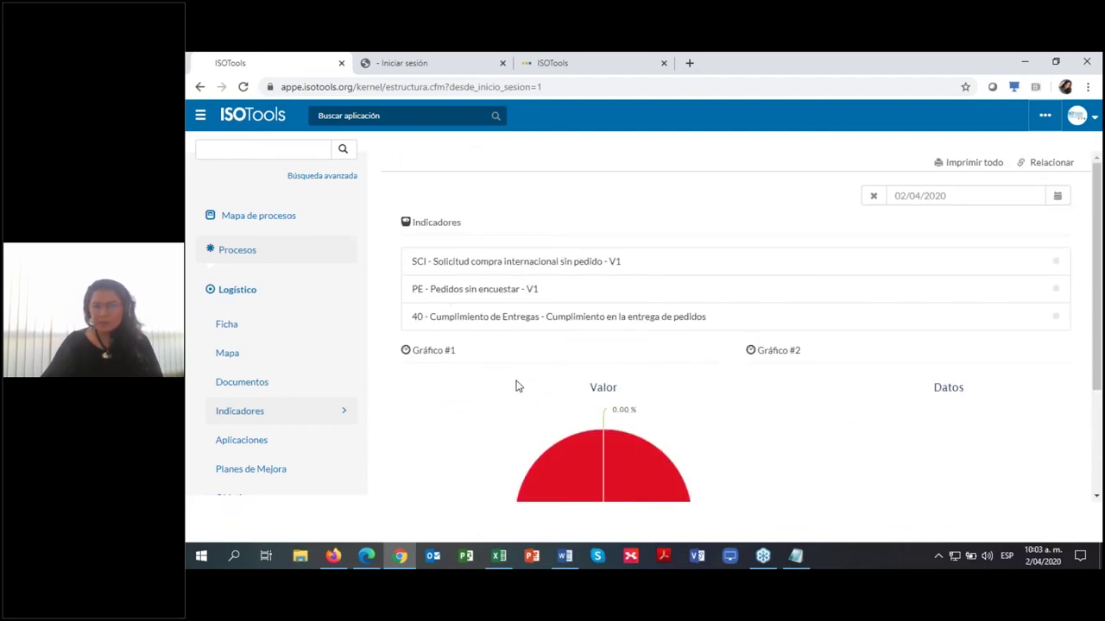
scroll(518, 387, down, 1)
scroll(516, 386, down, 1)
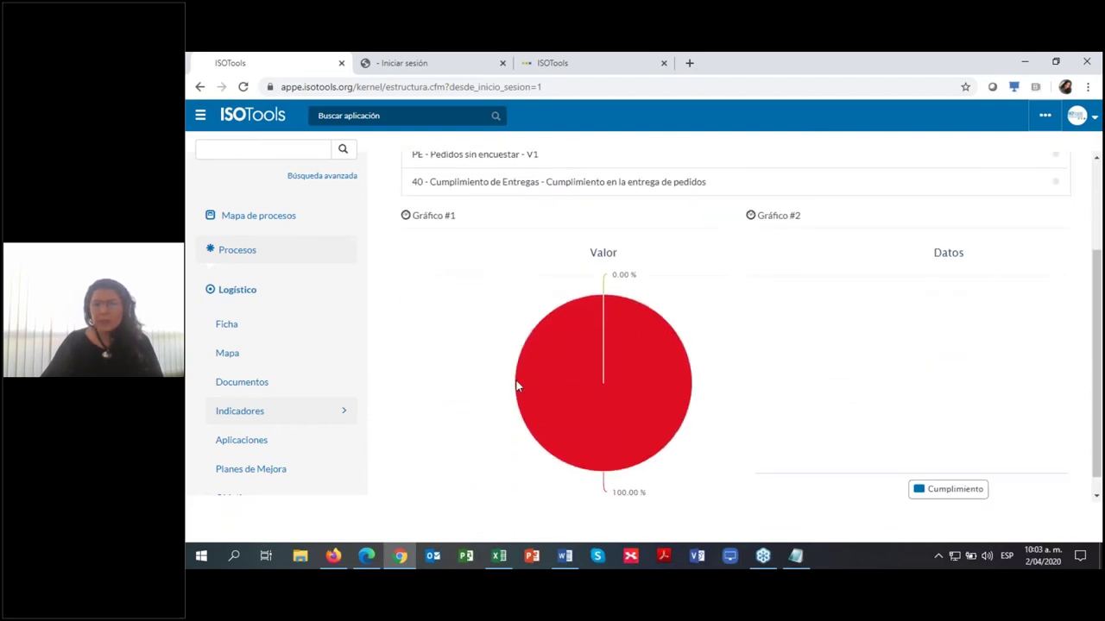
scroll(432, 410, down, 1)
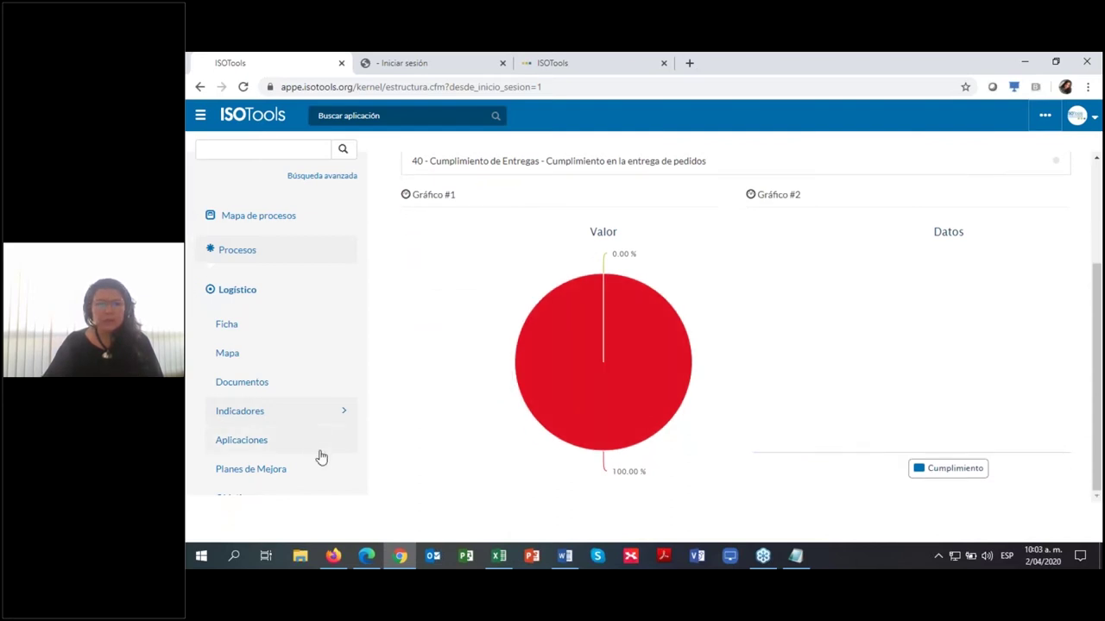
Step: View the Logístico process's improvement plans and its risk matrix
click(319, 470)
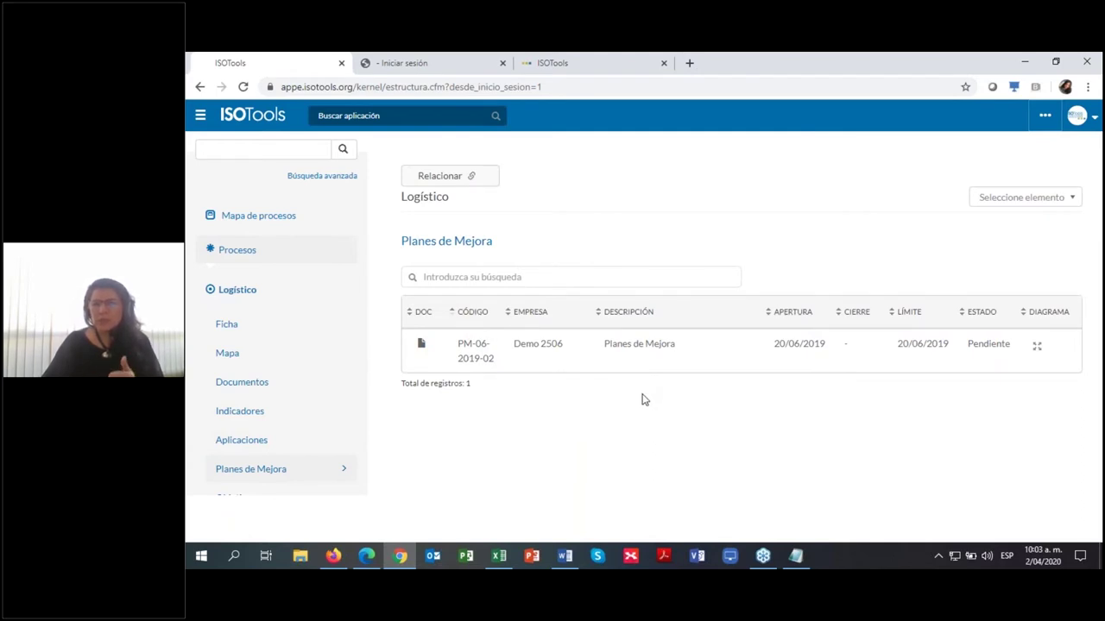
scroll(293, 397, down, 4)
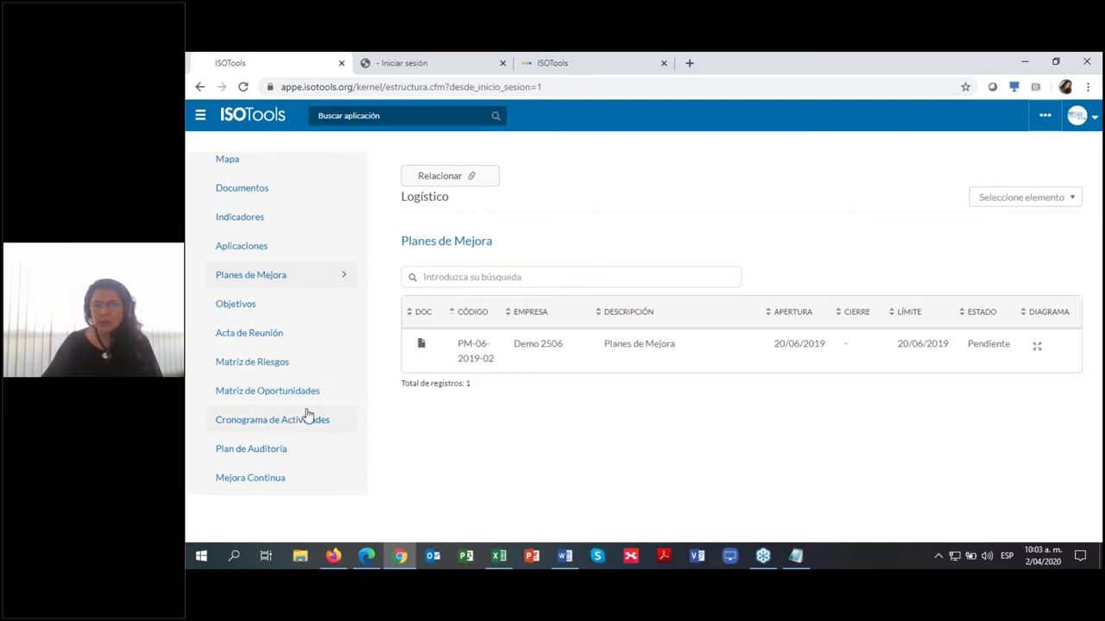
click(288, 367)
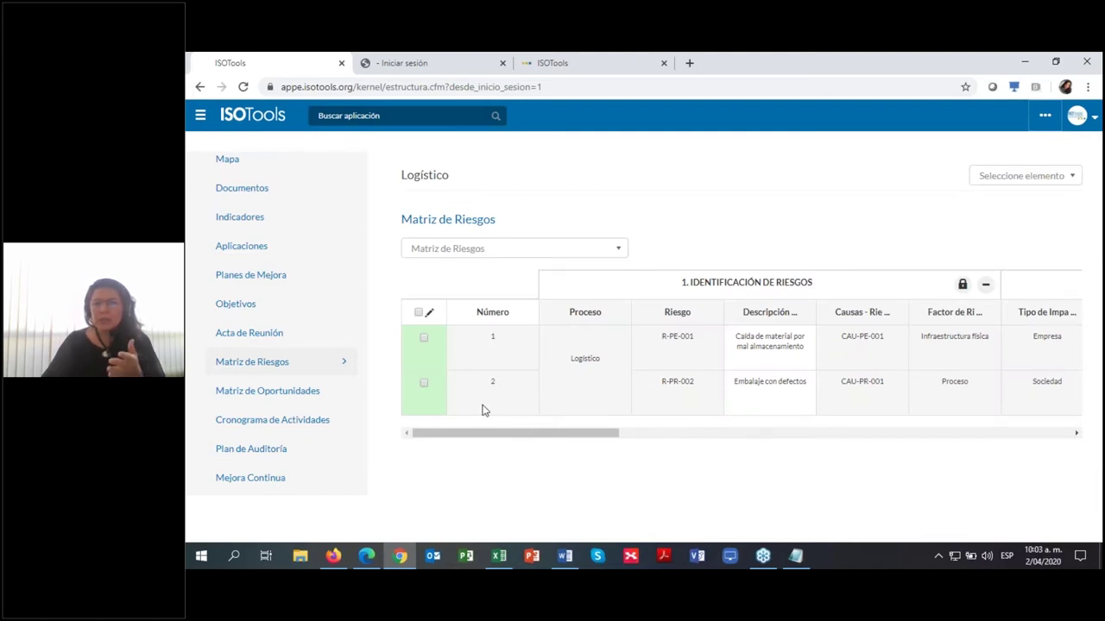
drag(484, 435, 437, 435)
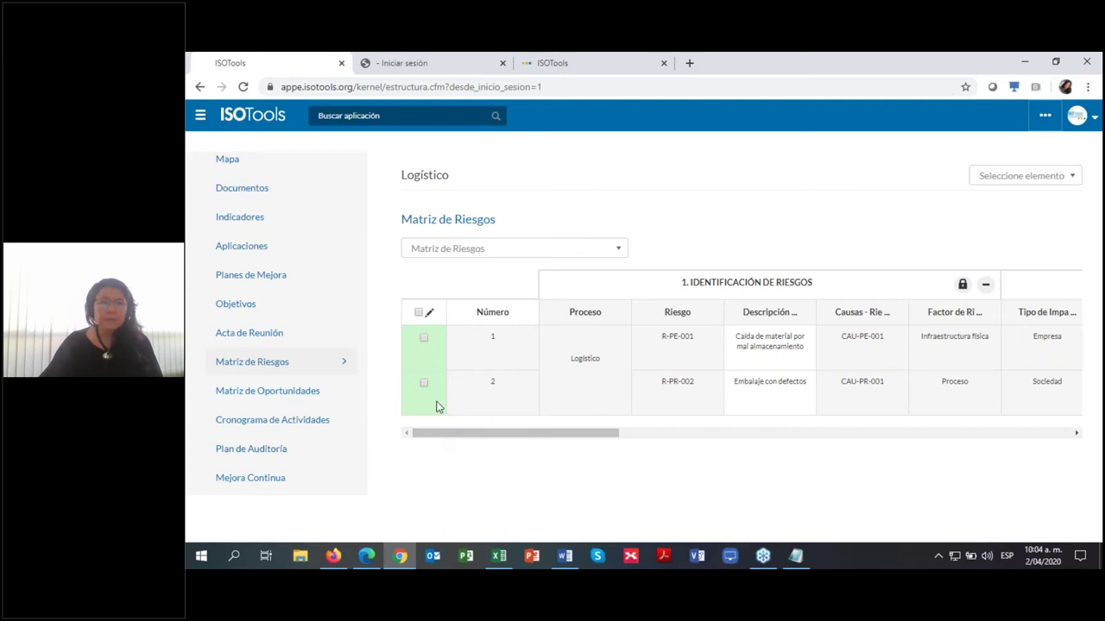
Step: Return to the home page and open the Auditorías module from the direct-access shortcuts
click(274, 119)
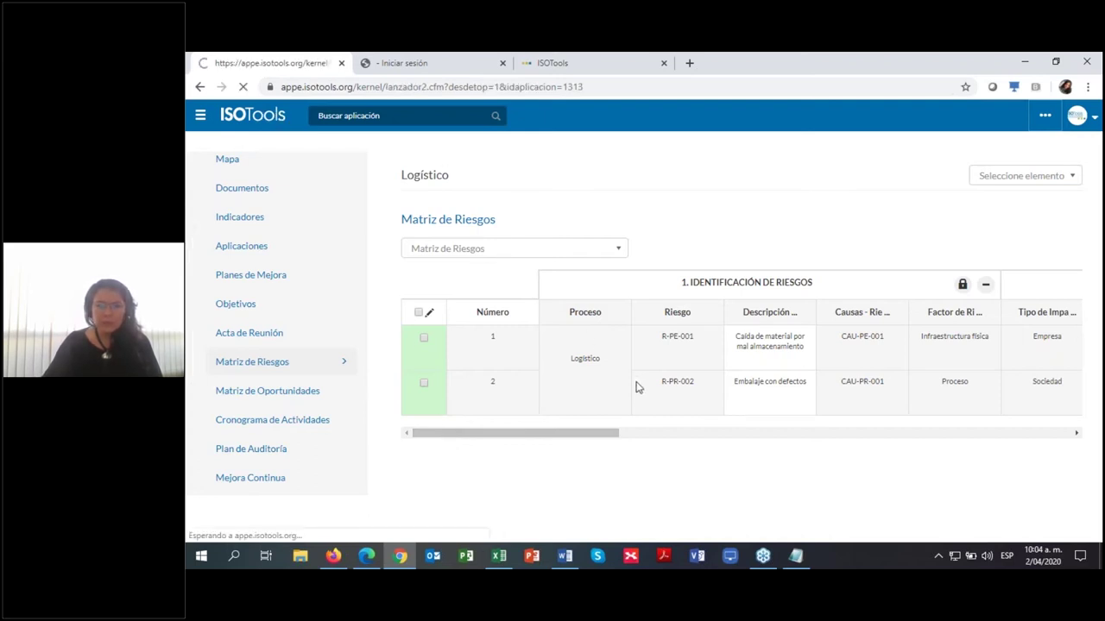
scroll(641, 450, down, 2)
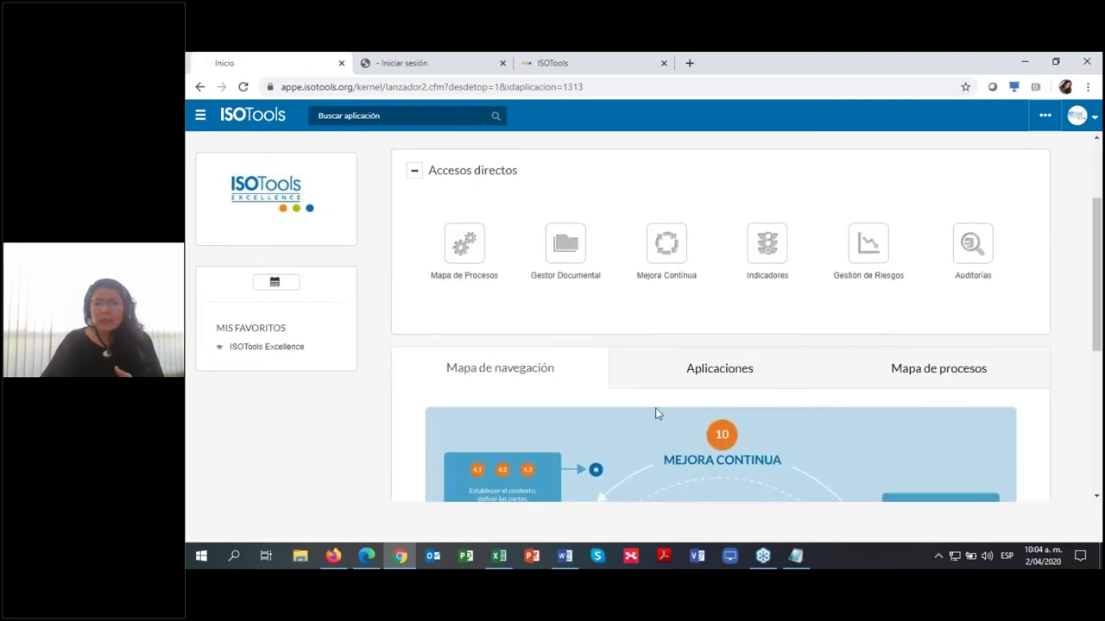
click(978, 252)
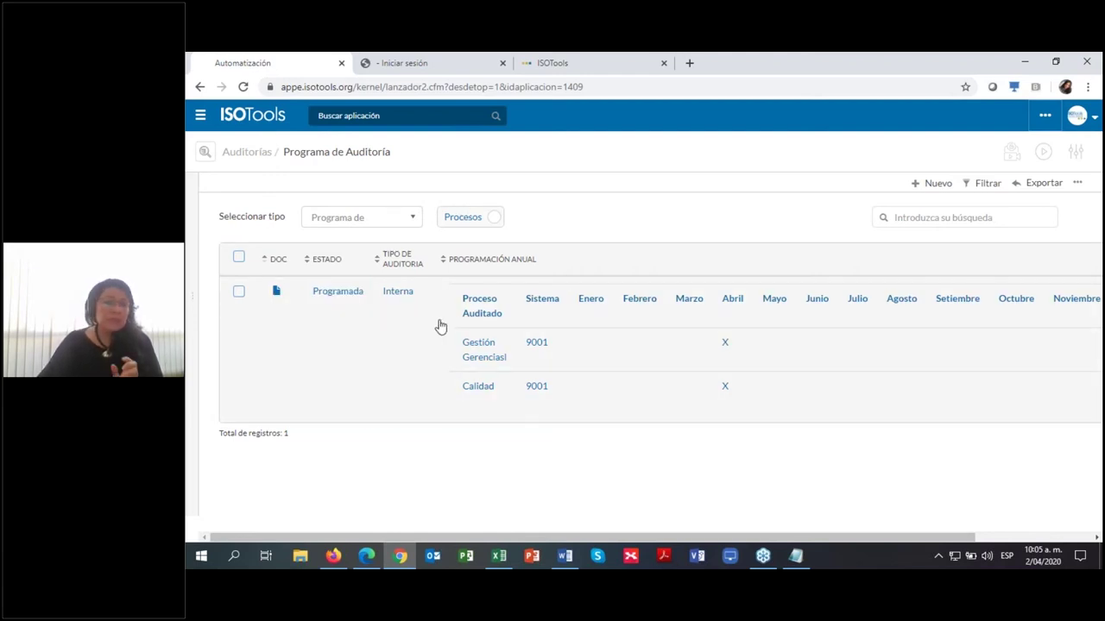
Step: Open the scheduled internal audit program record and go to its Programa stage
click(354, 294)
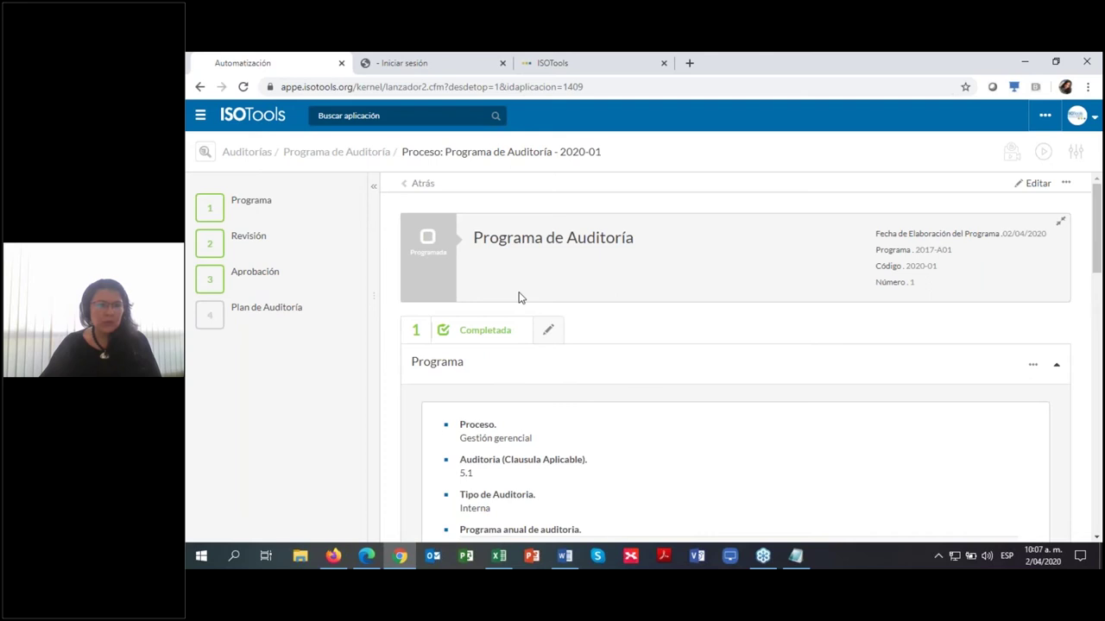
mouse_move(286, 210)
click(237, 198)
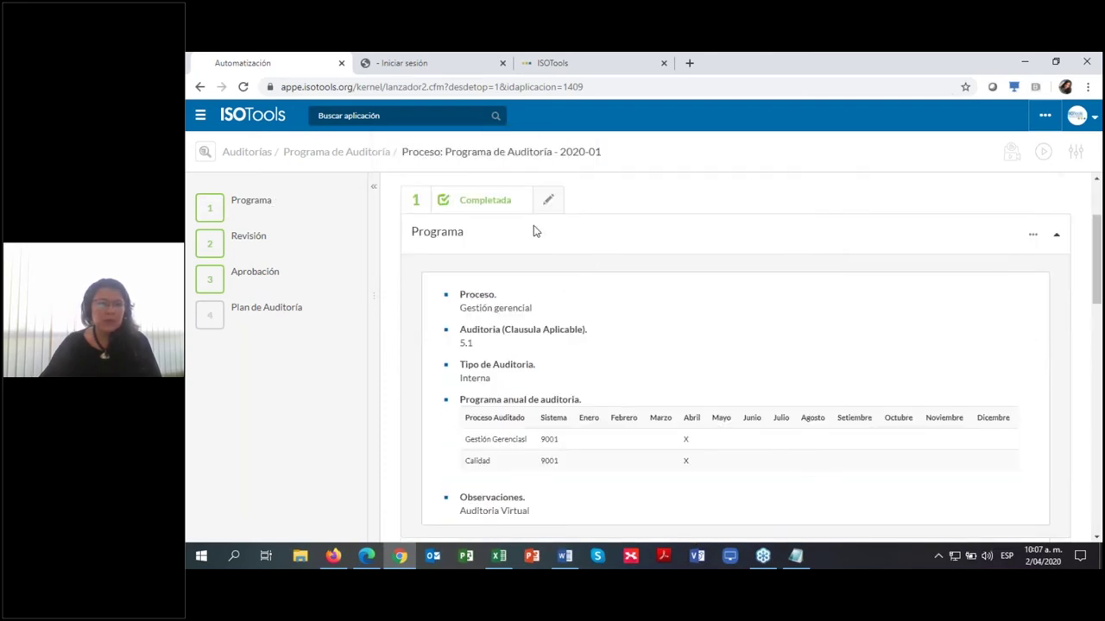
Step: Open the completed Programa stage of the 2020-01 audit program for editing
click(548, 200)
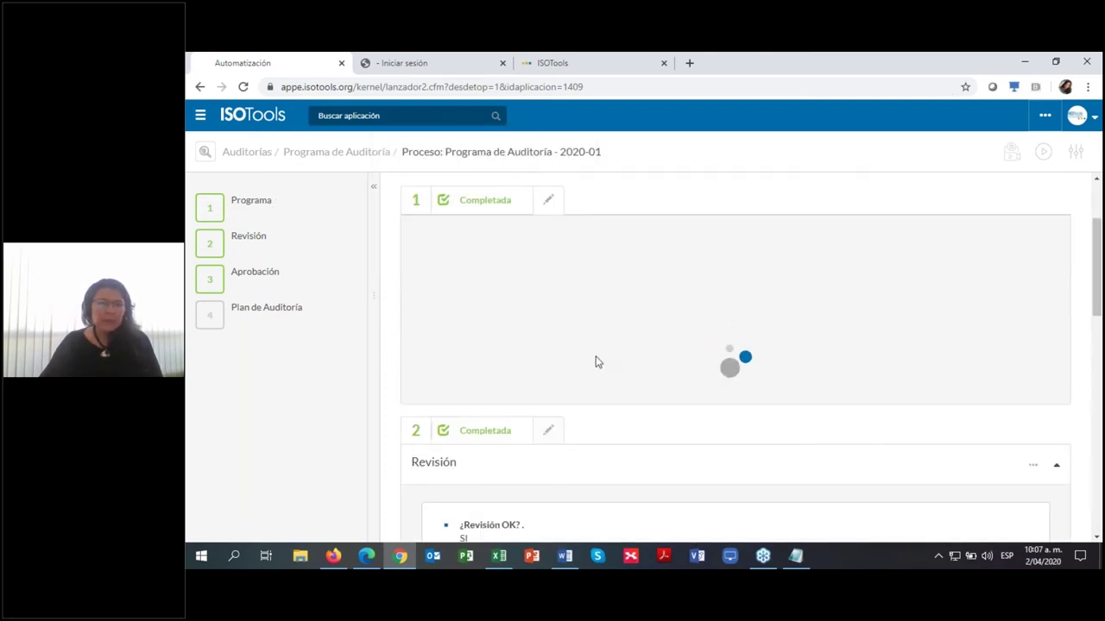
scroll(596, 363, down, 2)
scroll(587, 371, up, 3)
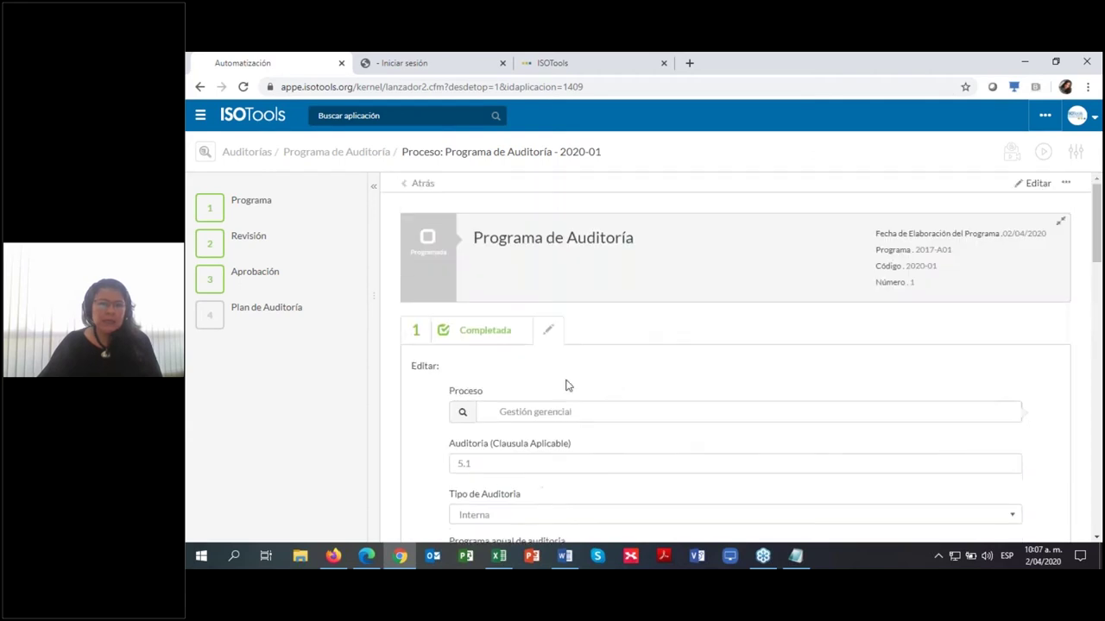
scroll(562, 409, down, 2)
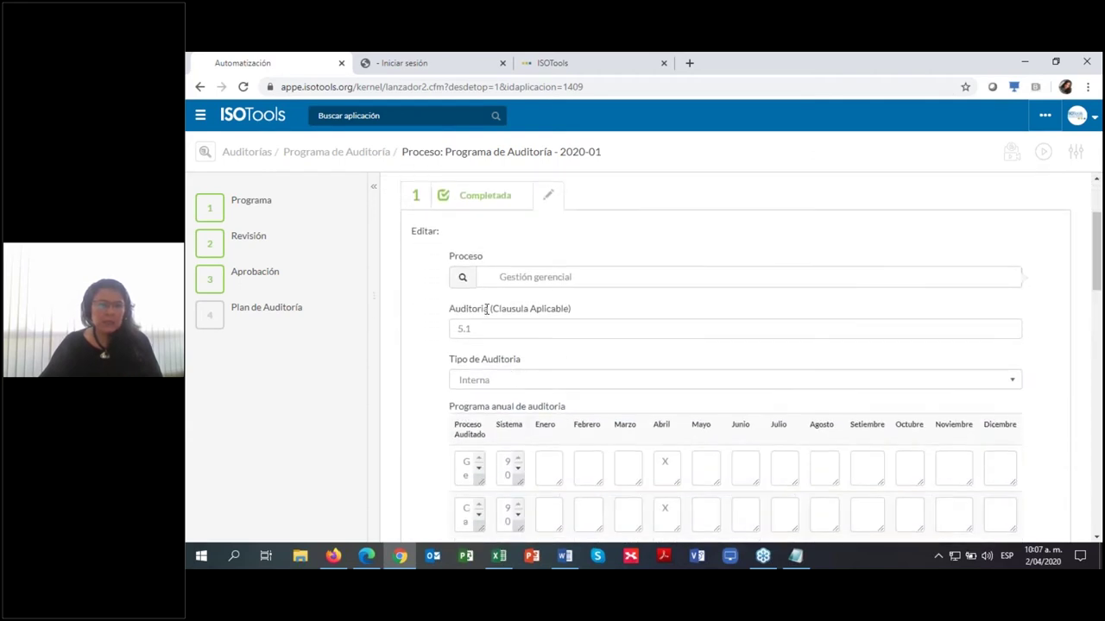
Step: Choose Financiera as the process of the Programa stage
click(529, 279)
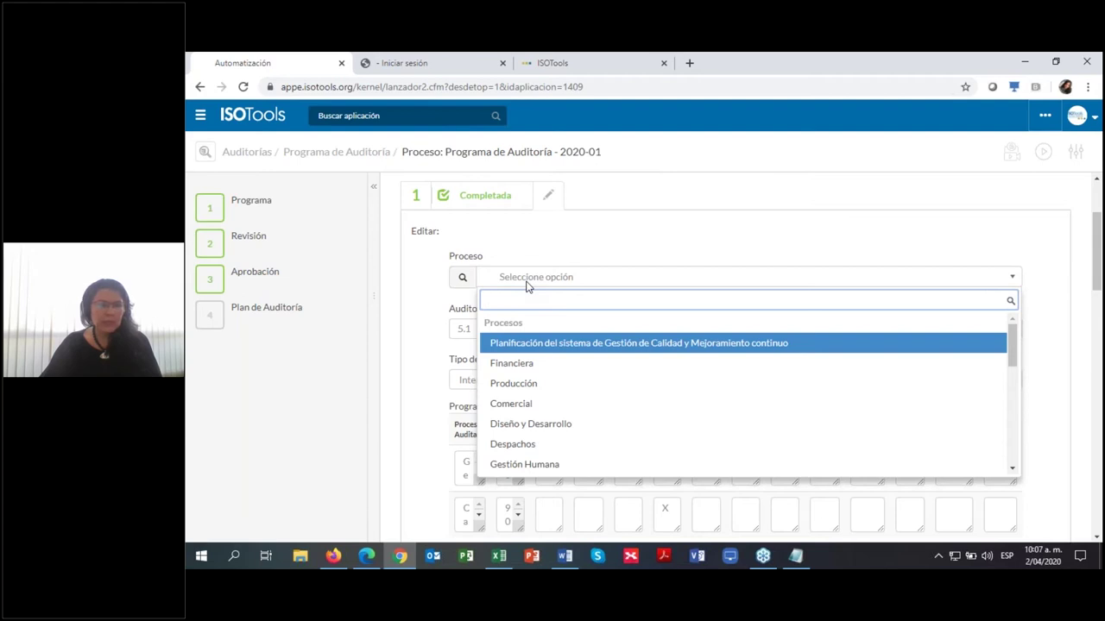
scroll(549, 382, down, 5)
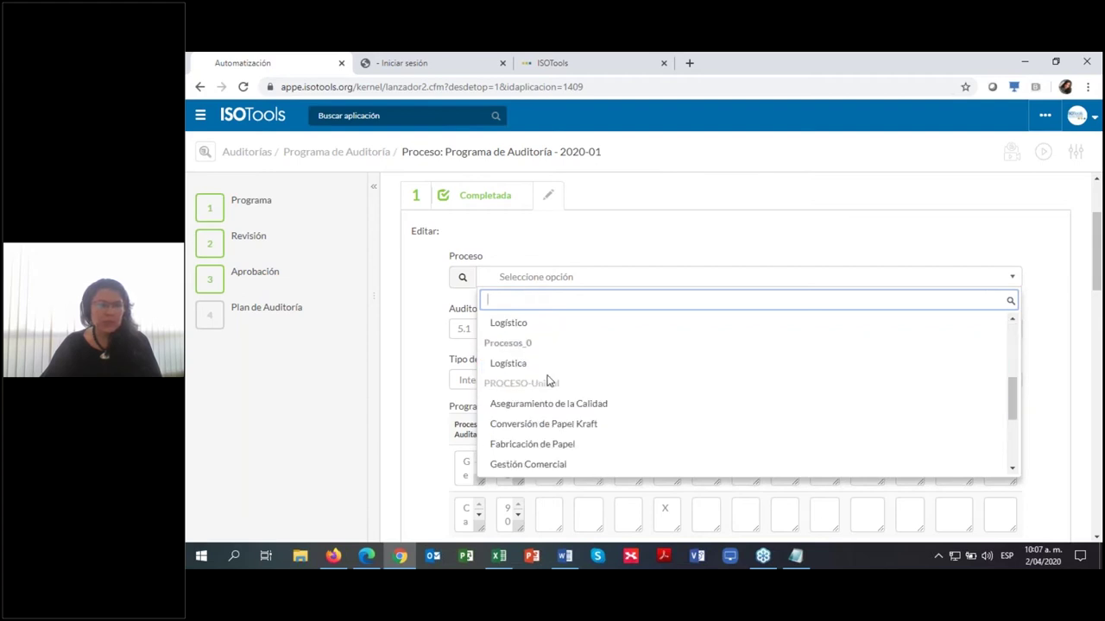
scroll(549, 382, up, 3)
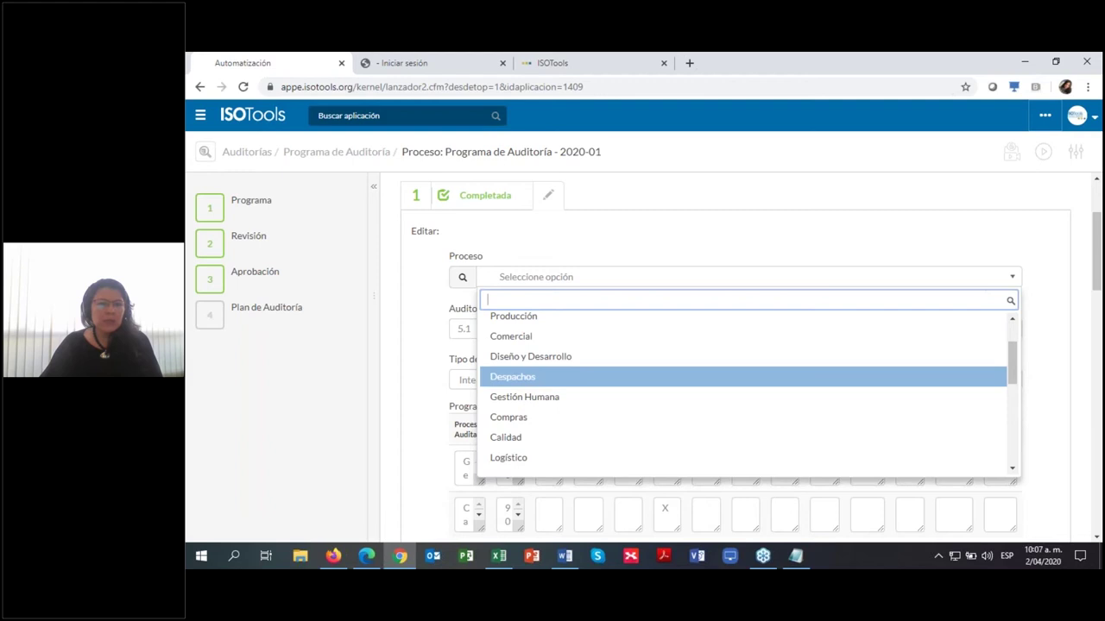
scroll(563, 377, up, 1)
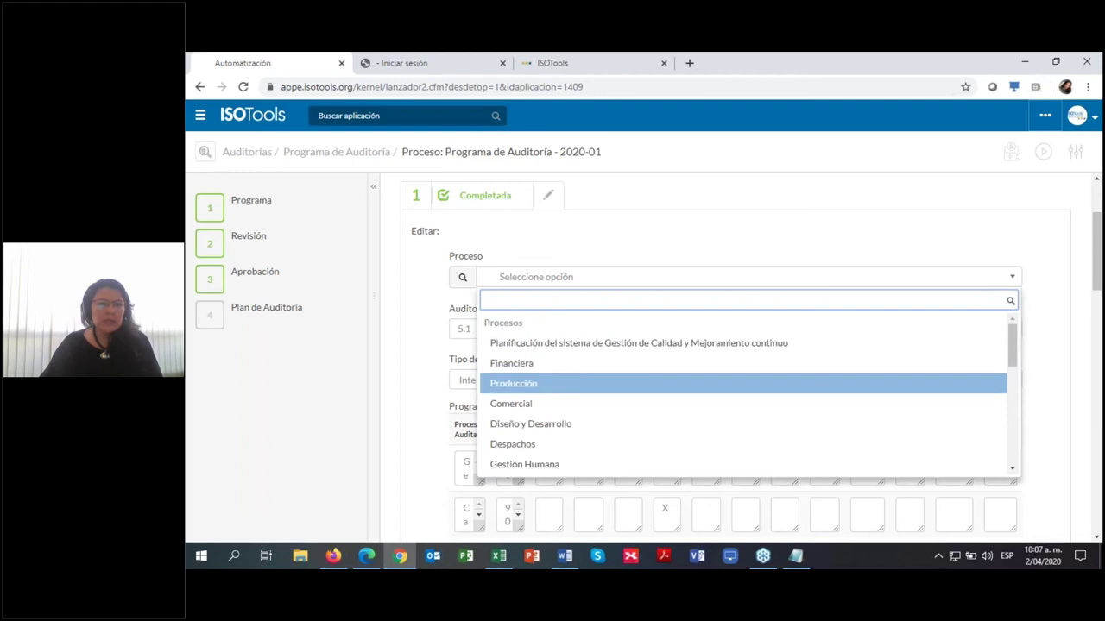
click(542, 366)
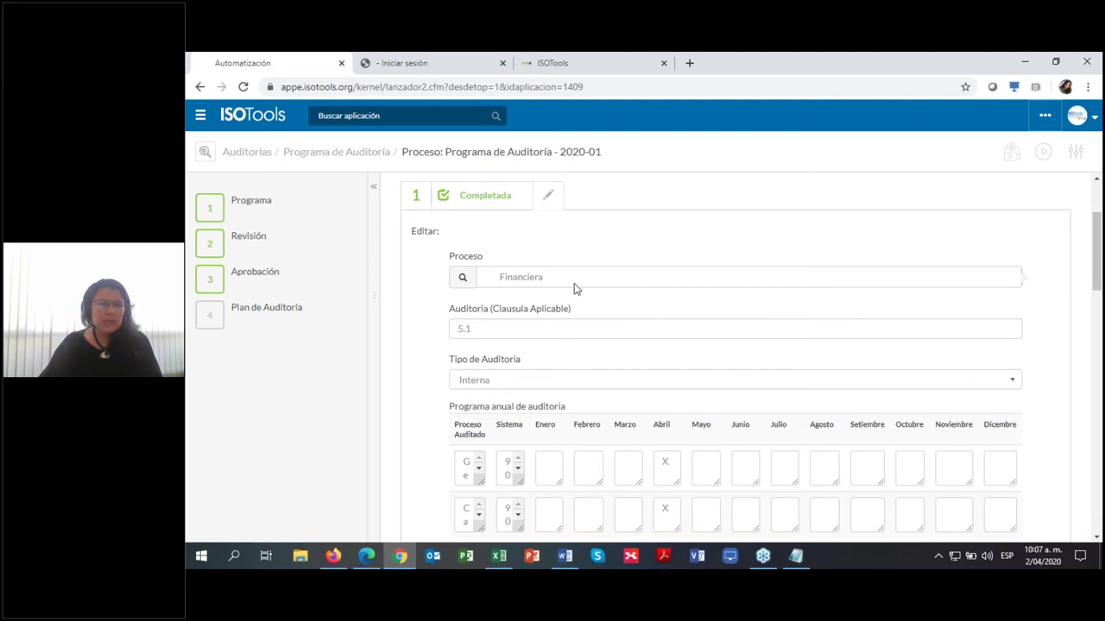
Step: Search the process options for "dir", then clear the search and close the list without choosing a process
scroll(568, 357, down, 3)
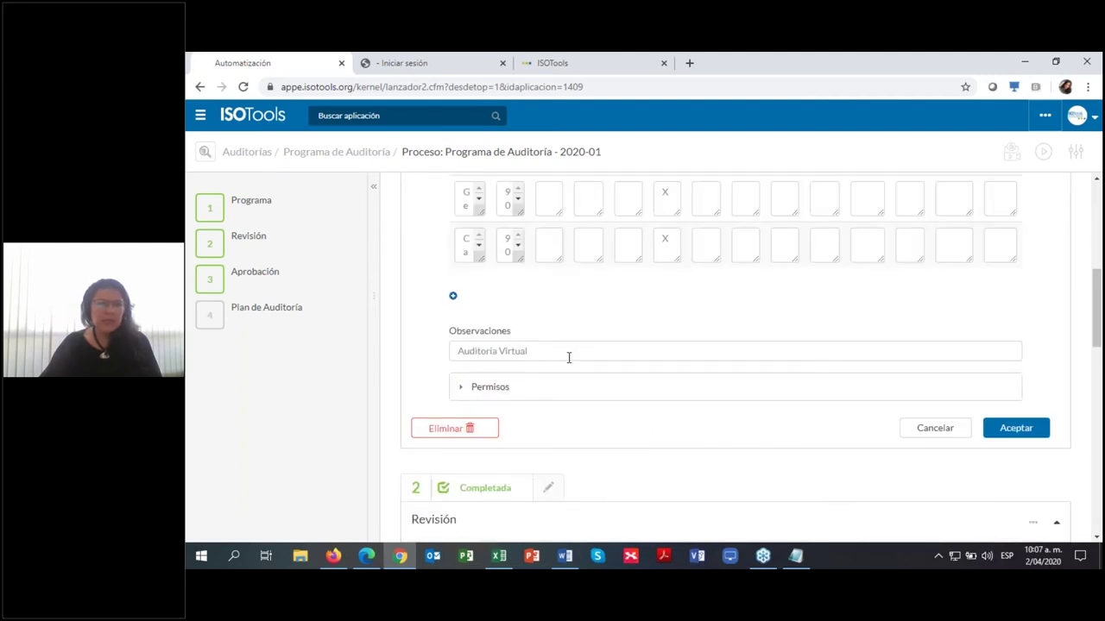
scroll(568, 357, up, 3)
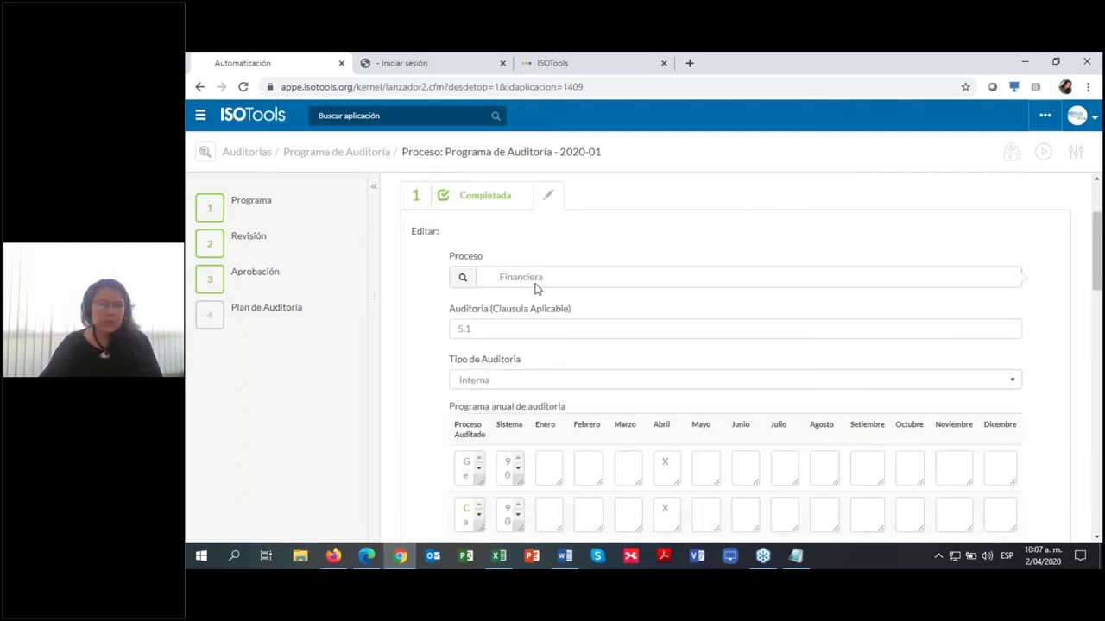
click(539, 283)
text(dlr)
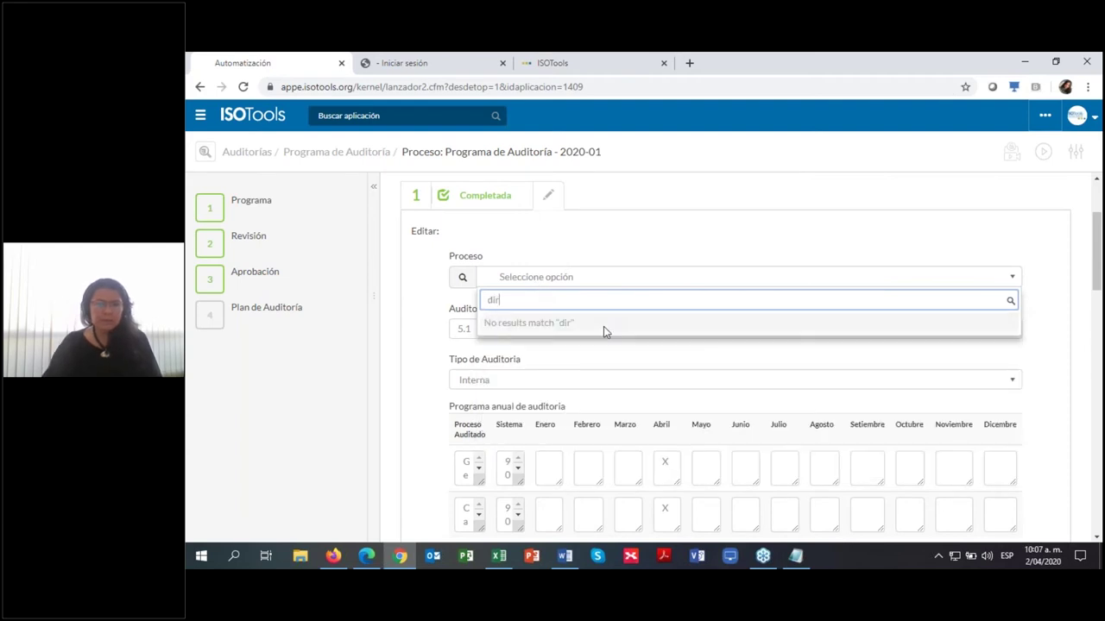
key(BackSpace)
key(BackSpace)
key(BackSpace)
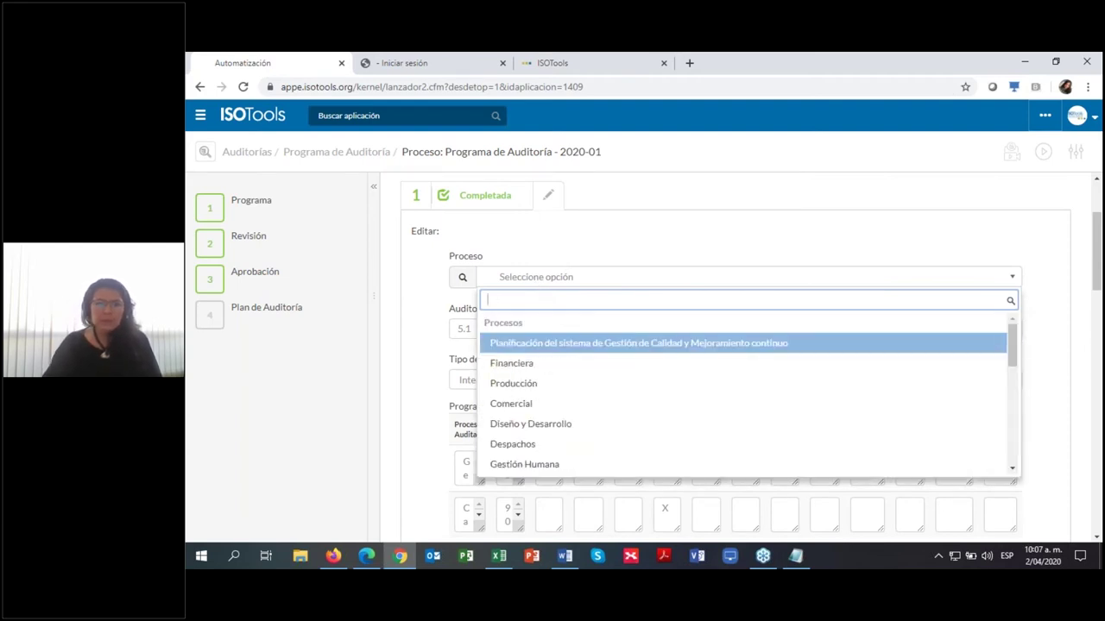
click(493, 327)
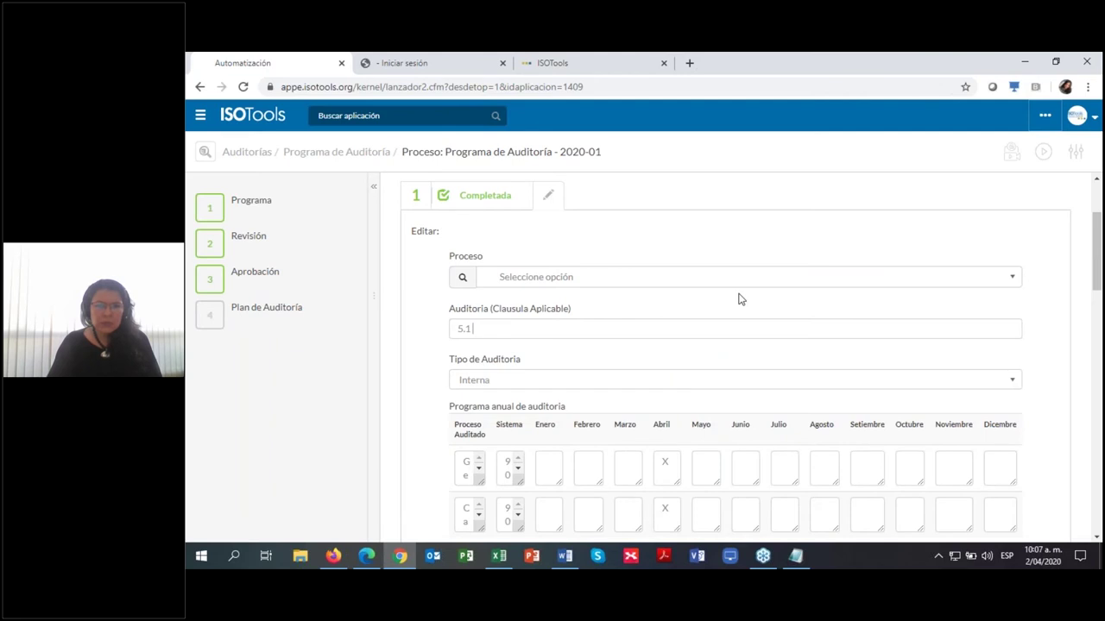
Step: Check the available options for Tipo de Auditoría without changing the selection
scroll(567, 376, down, 1)
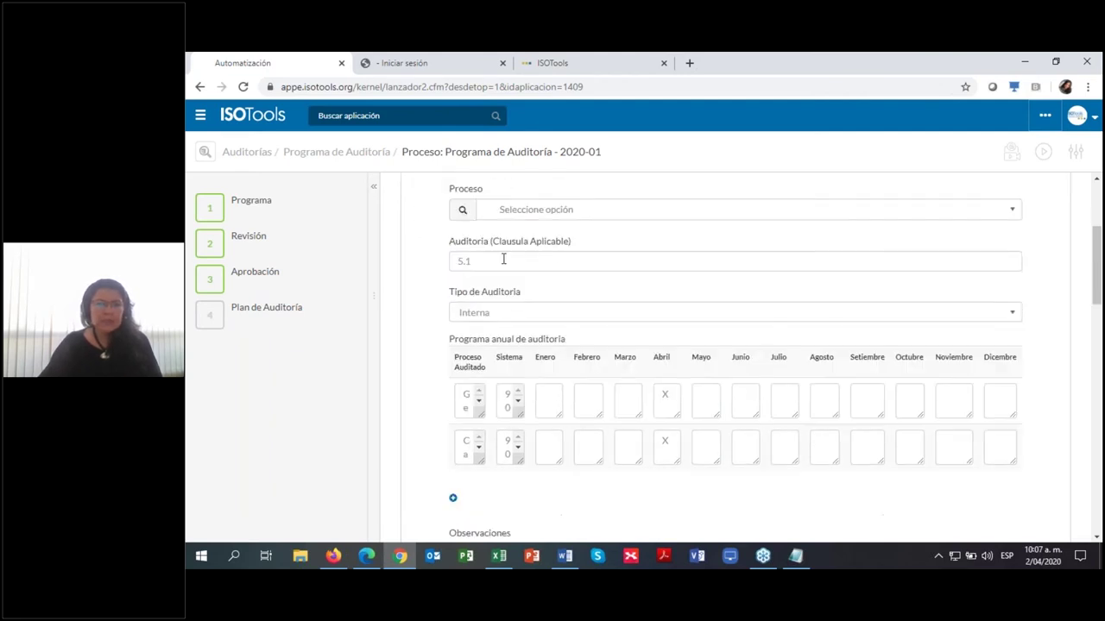
click(515, 315)
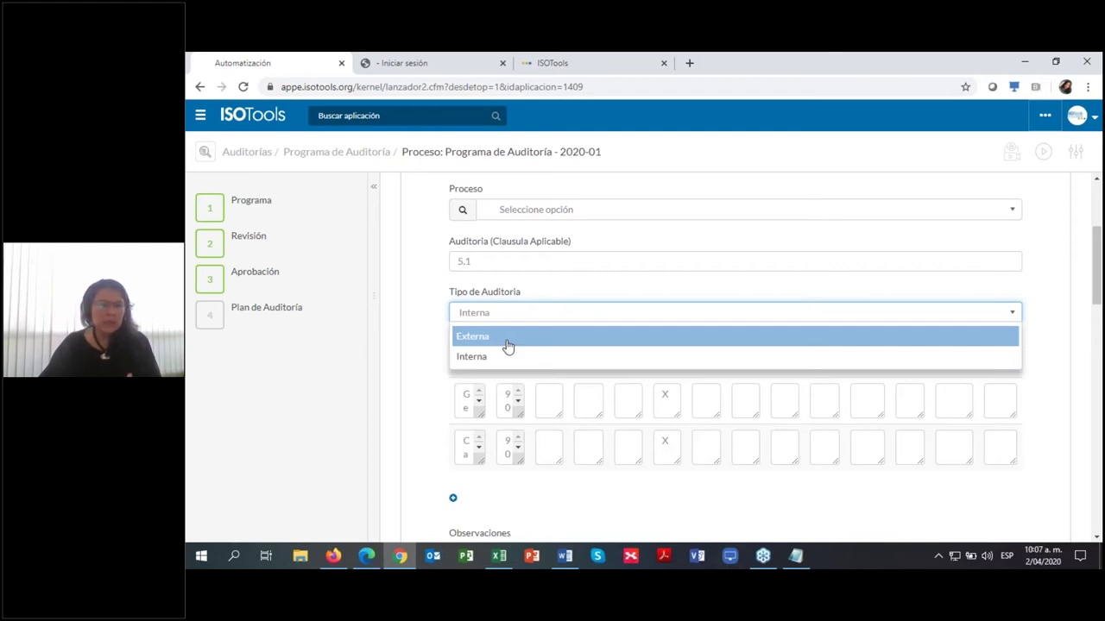
click(530, 298)
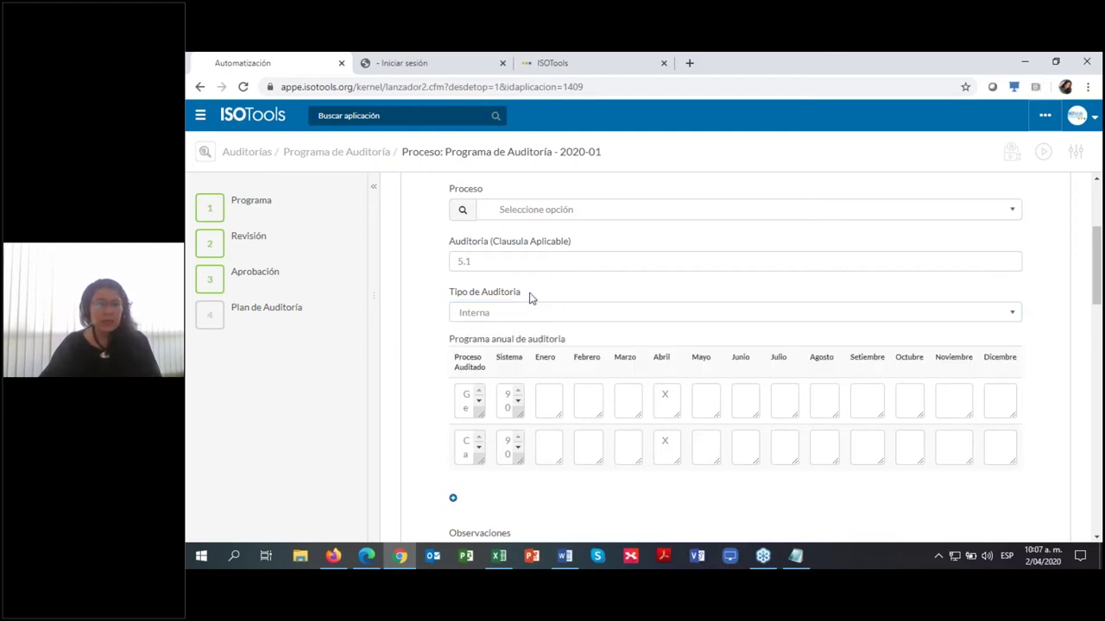
Step: Add a row to the annual audit program with Financiero as the audited process and "Conttrol Interno" as the system
scroll(527, 333, down, 3)
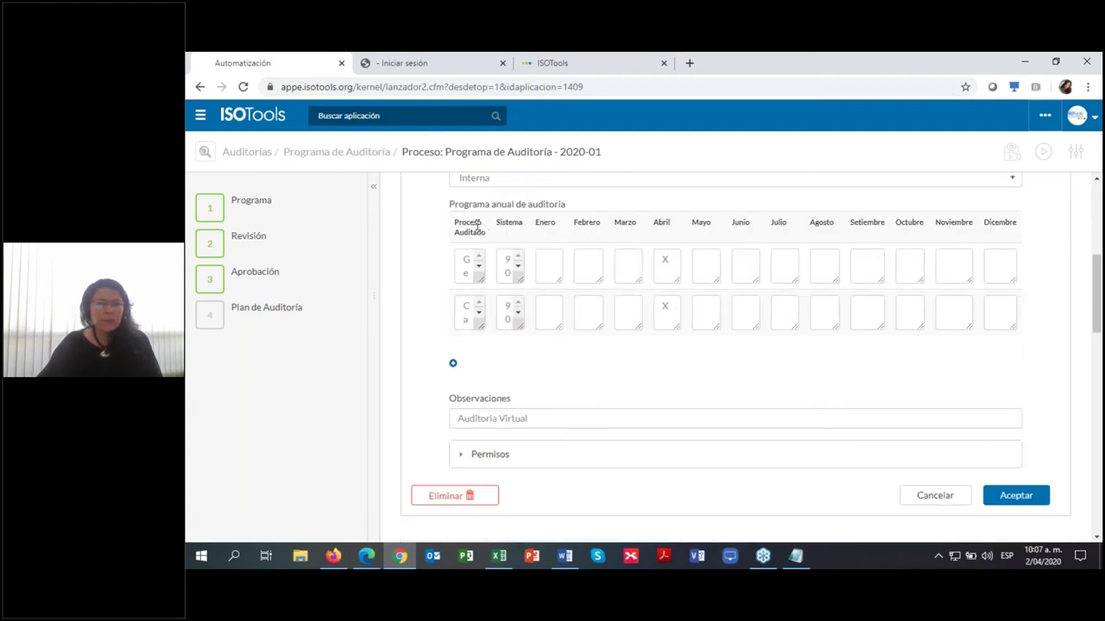
click(454, 365)
click(481, 357)
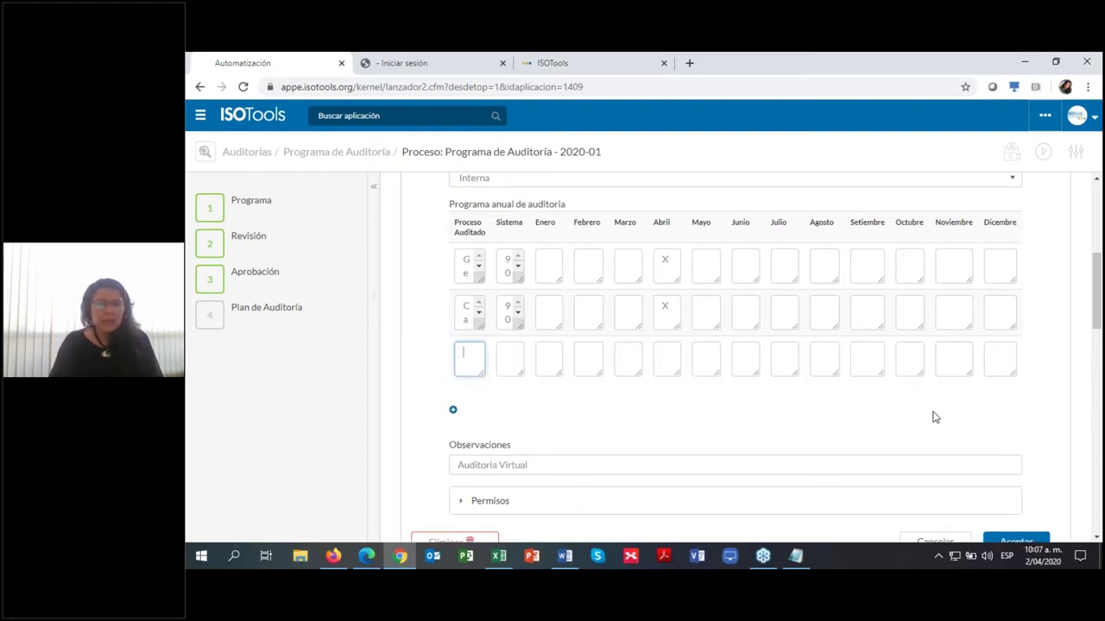
text(Financier)
click(516, 357)
text(Co)
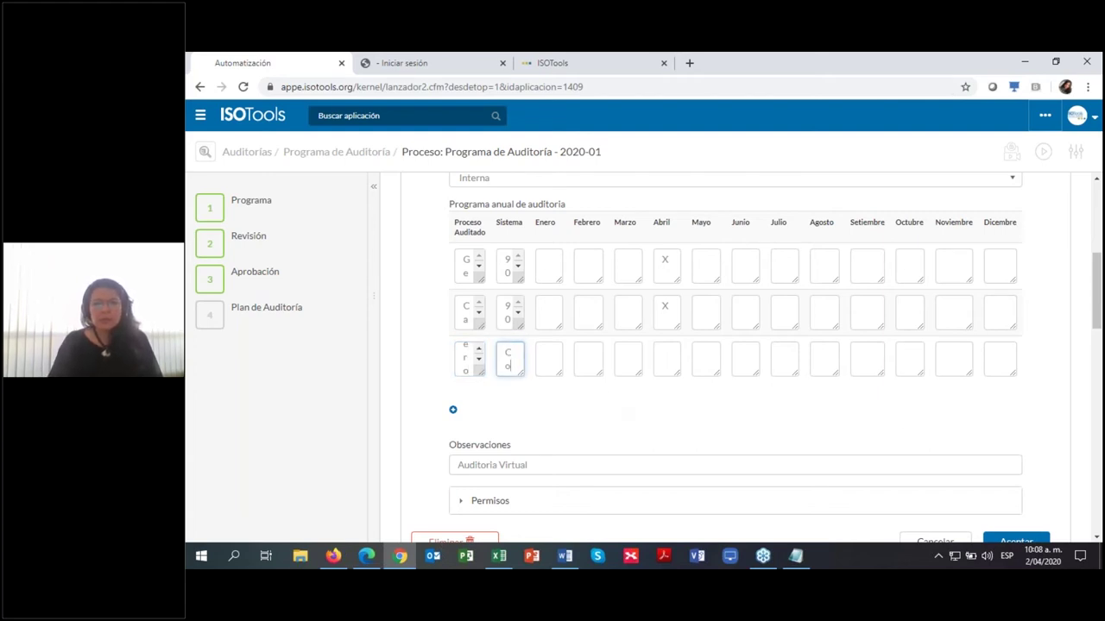
text(ntr)
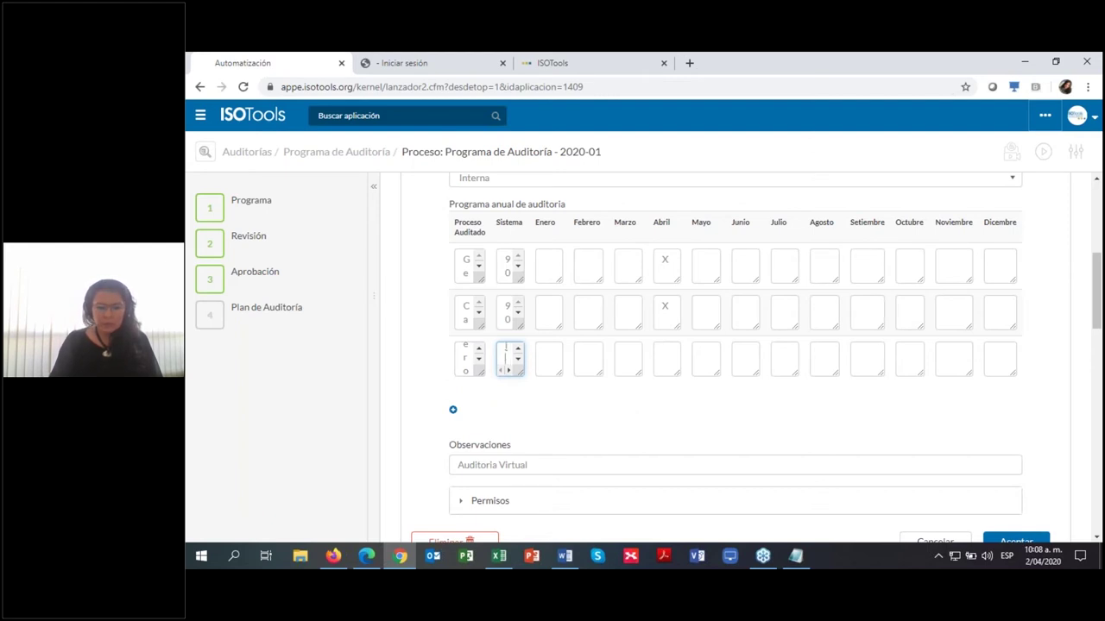
Step: Search the process options for "finan" and set Proceso to Financiera
scroll(860, 384, down, 3)
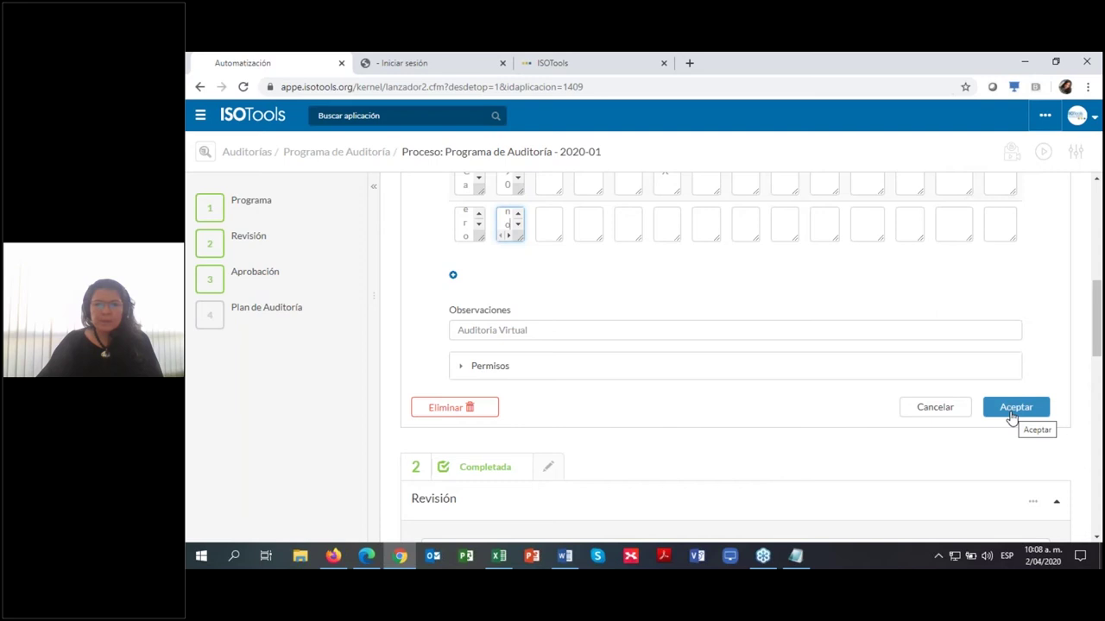
scroll(898, 416, up, 9)
click(592, 346)
text(final)
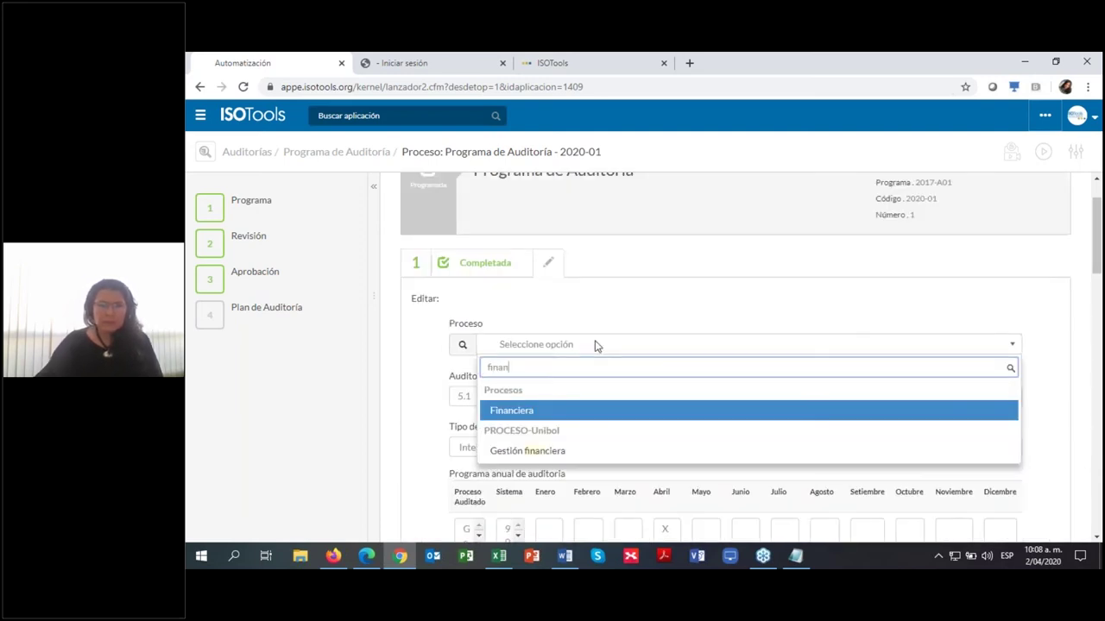
key(Return)
Step: Change the Programa stage's Observaciones to "Auditoria Remota" and save the stage
scroll(763, 394, down, 6)
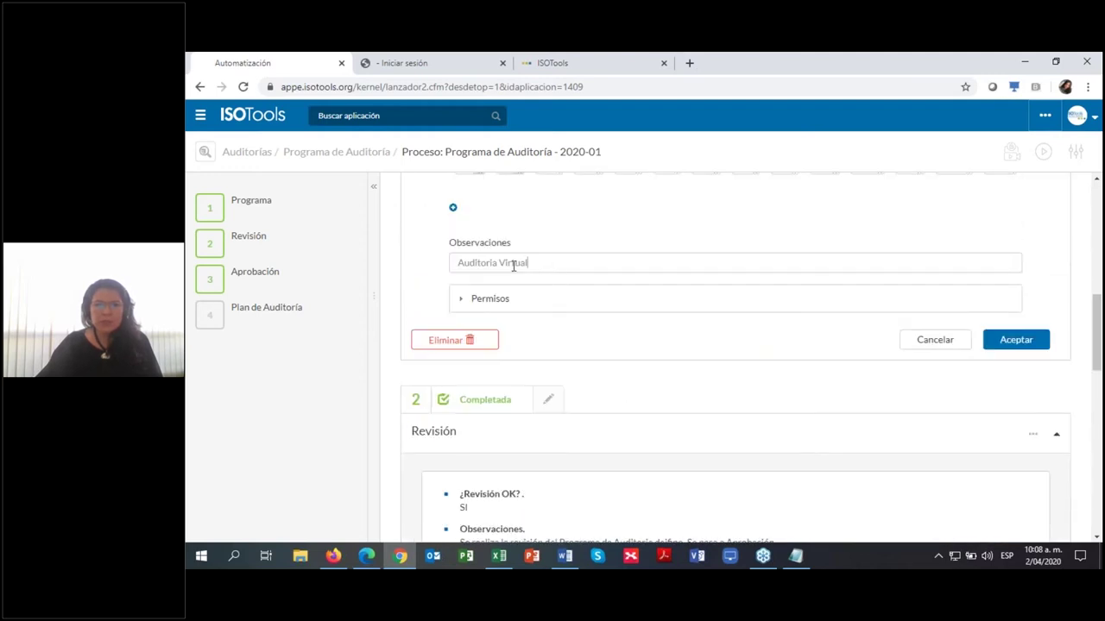
double_click(511, 263)
text(Remota)
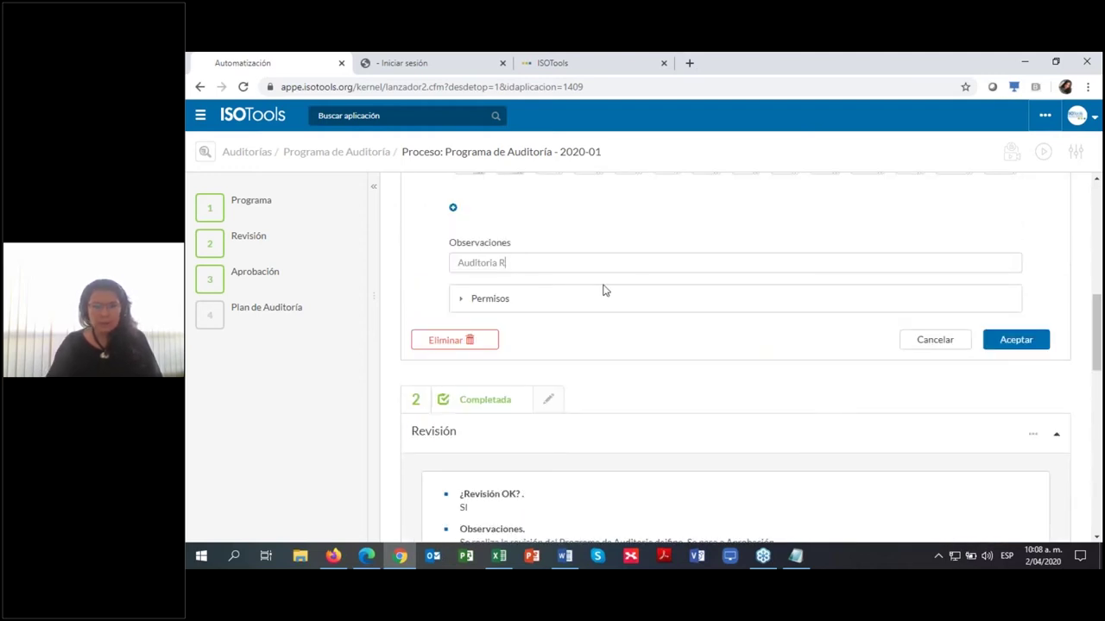
click(1026, 344)
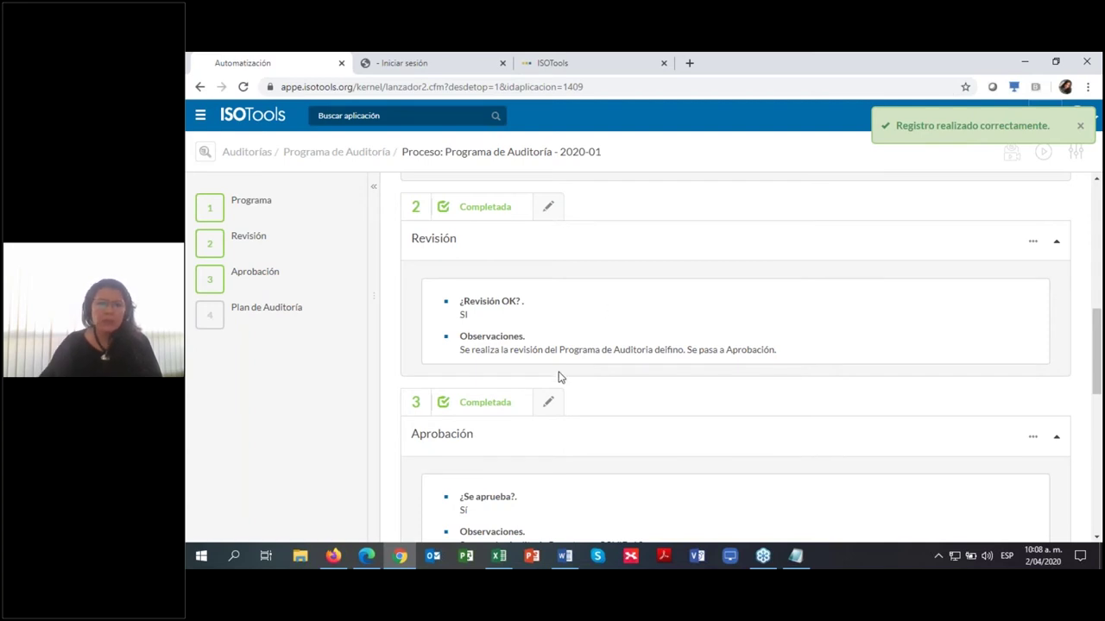
Step: Review the saved Programa stage with its annual audit table, and examine the Revisión and Aprobación stages
scroll(552, 347, up, 1)
scroll(552, 347, up, 5)
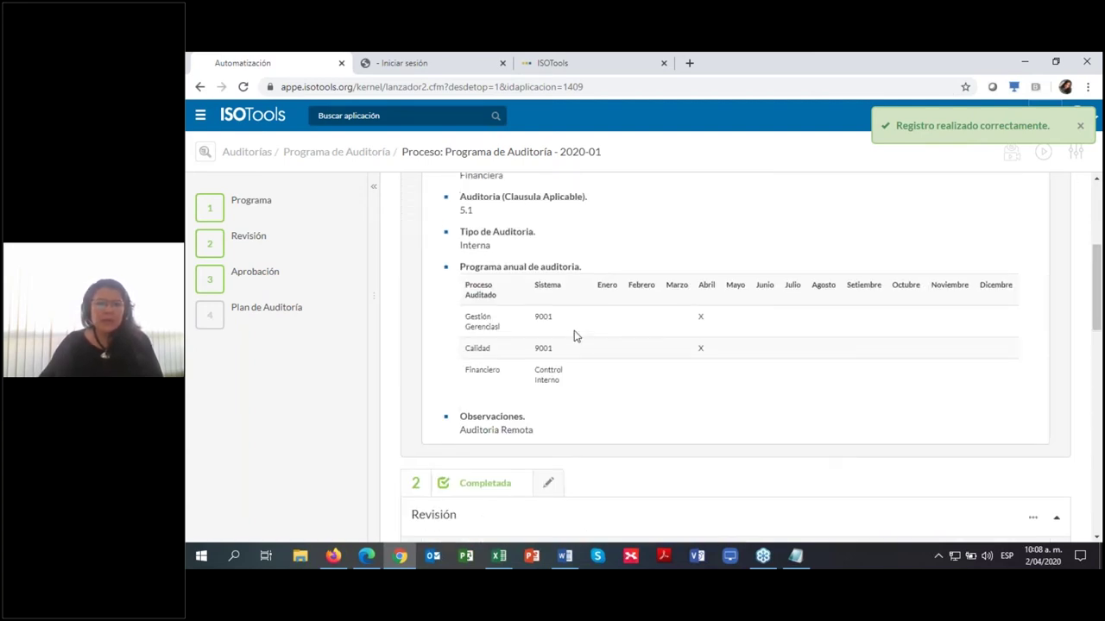
scroll(570, 428, down, 3)
scroll(533, 323, up, 3)
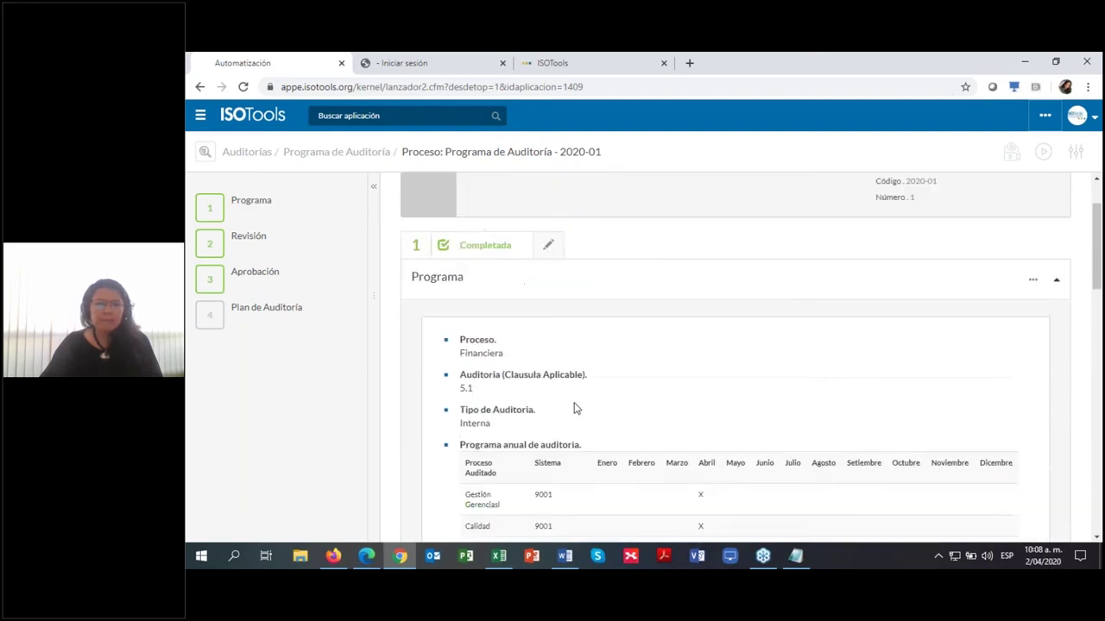
scroll(508, 412, down, 2)
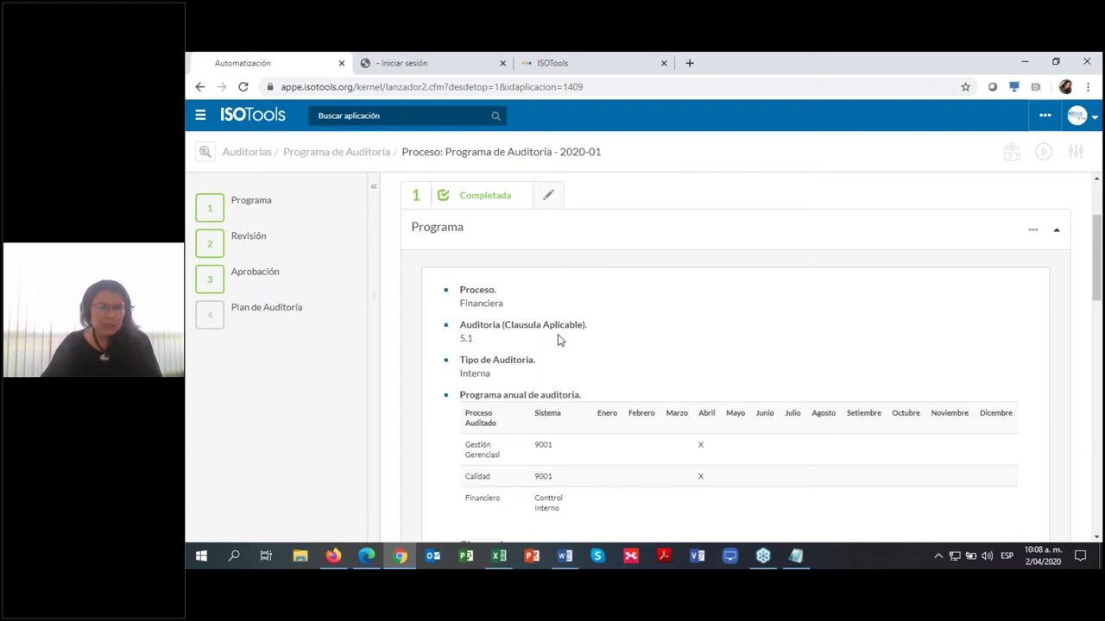
scroll(530, 443, down, 3)
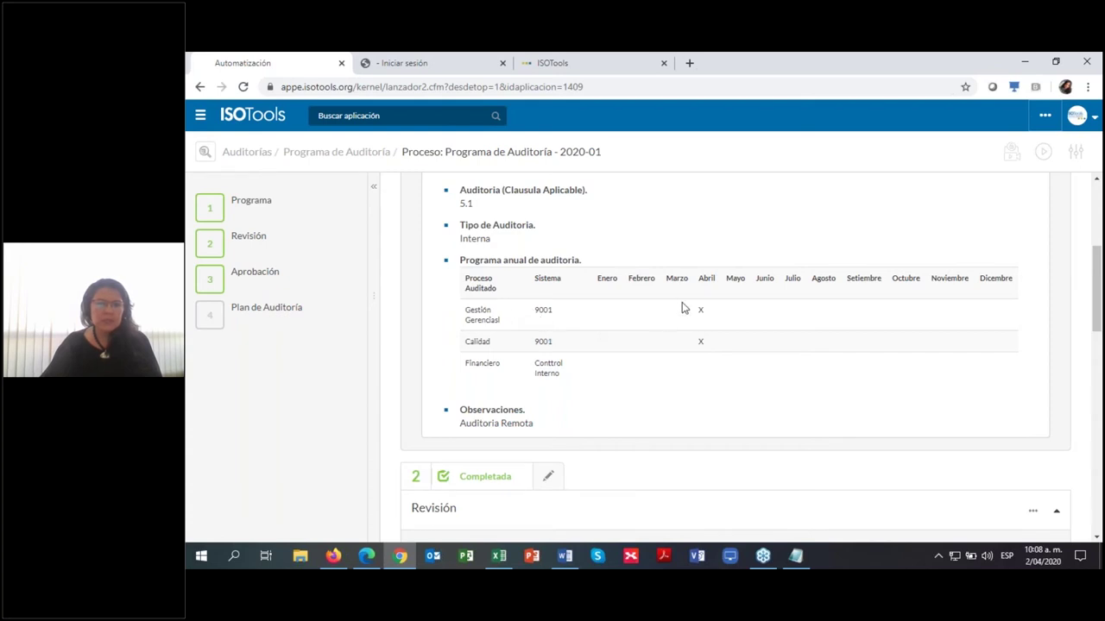
scroll(856, 375, down, 2)
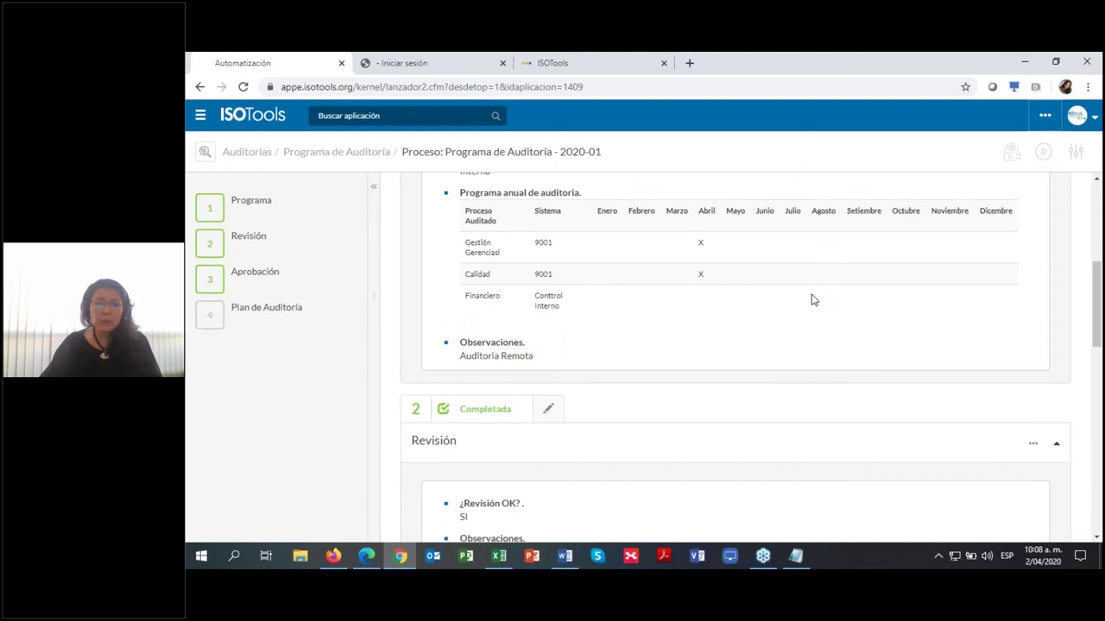
scroll(811, 299, down, 2)
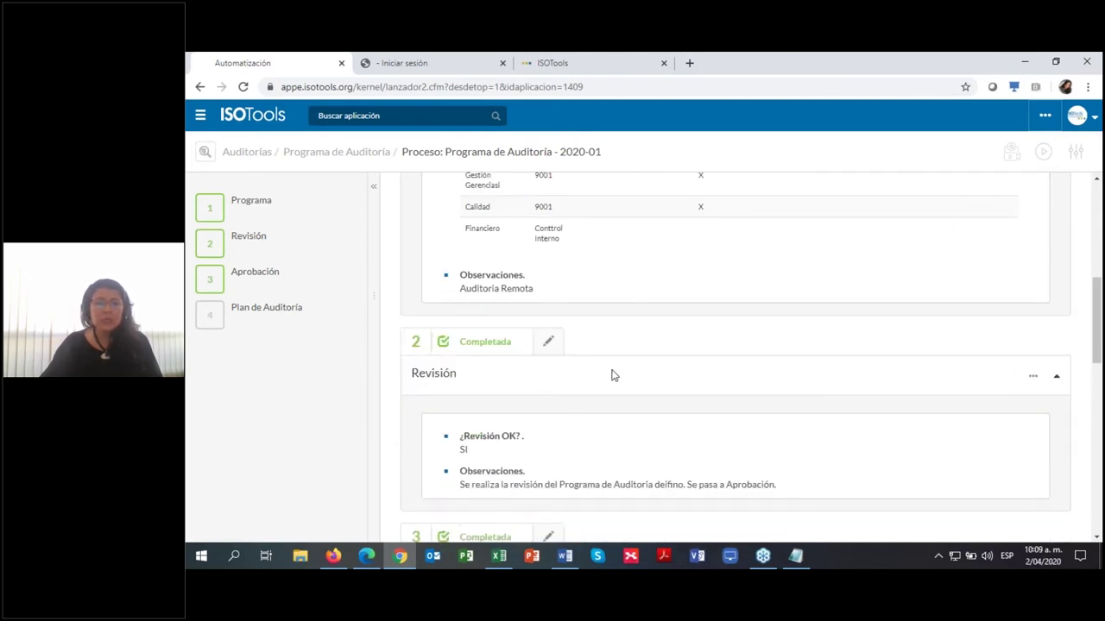
scroll(612, 376, down, 2)
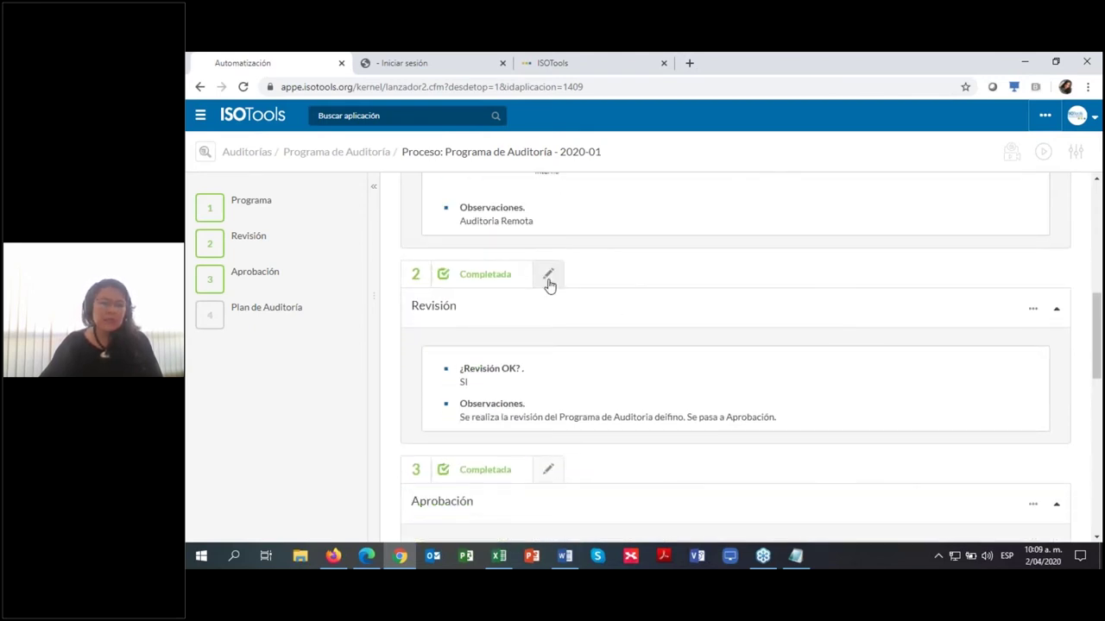
scroll(550, 310, down, 4)
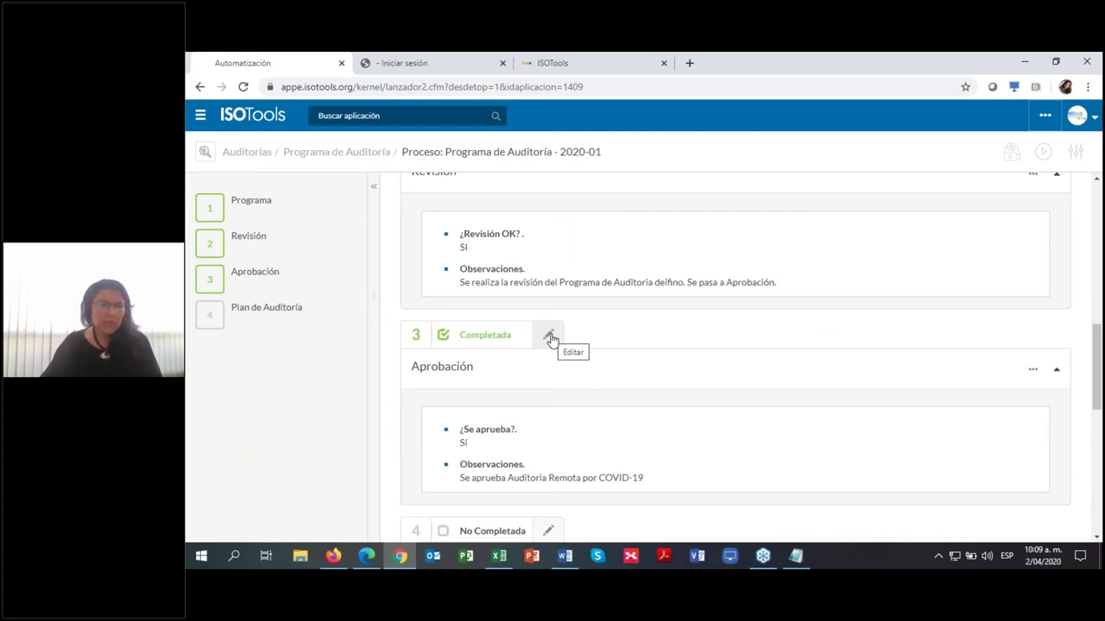
scroll(549, 339, up, 2)
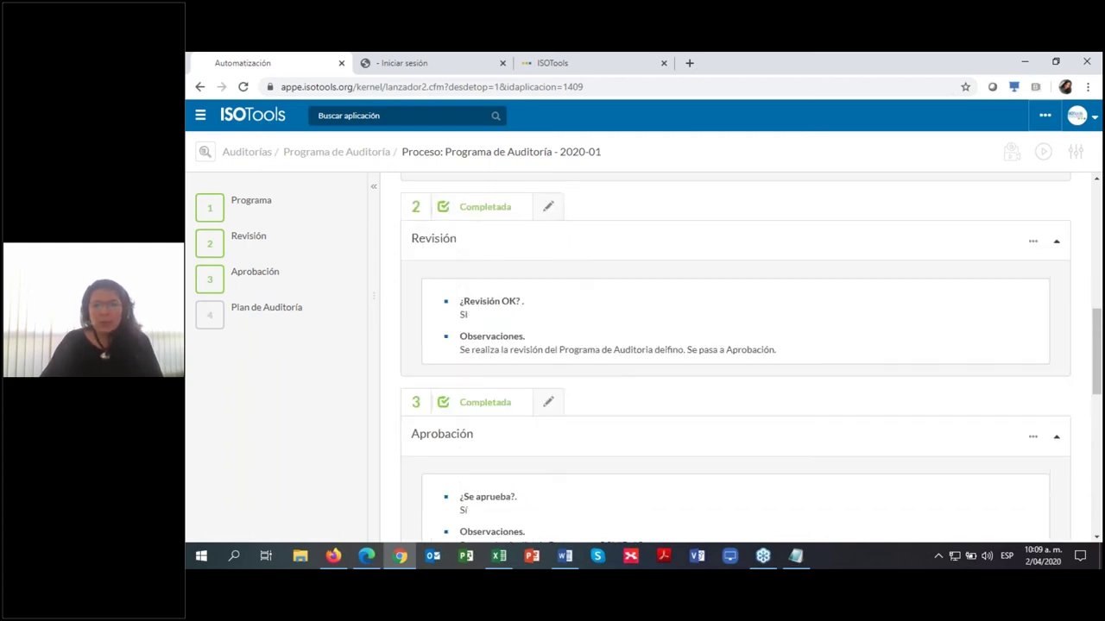
scroll(549, 336, down, 2)
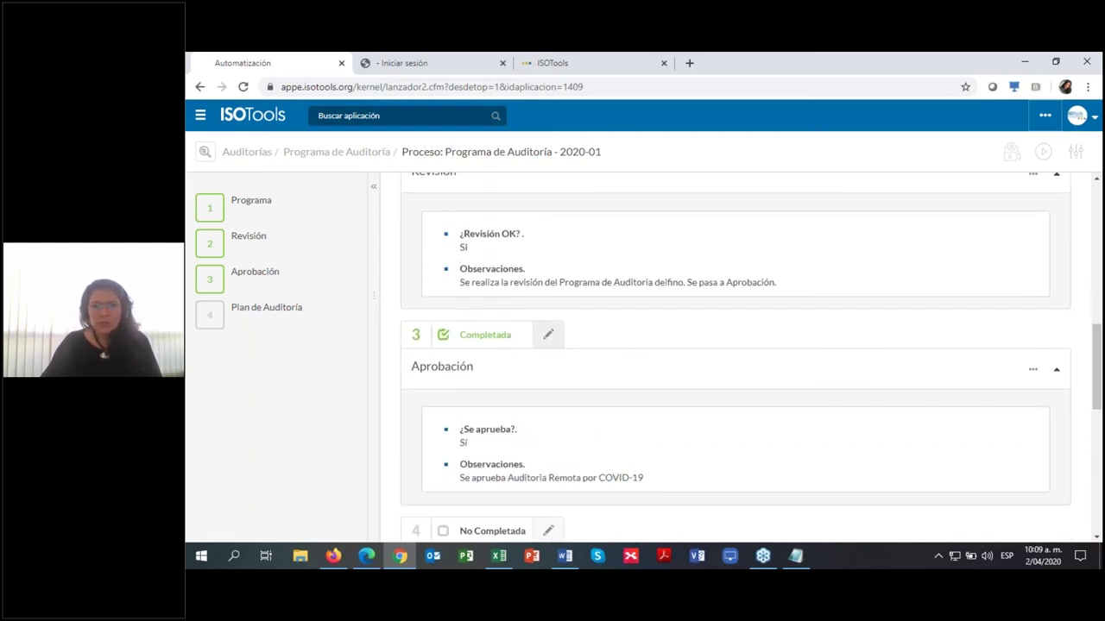
Step: Correct "delfino" to "definido" in the Revisión stage's Observaciones and save the stage
scroll(550, 335, down, 4)
scroll(553, 332, up, 3)
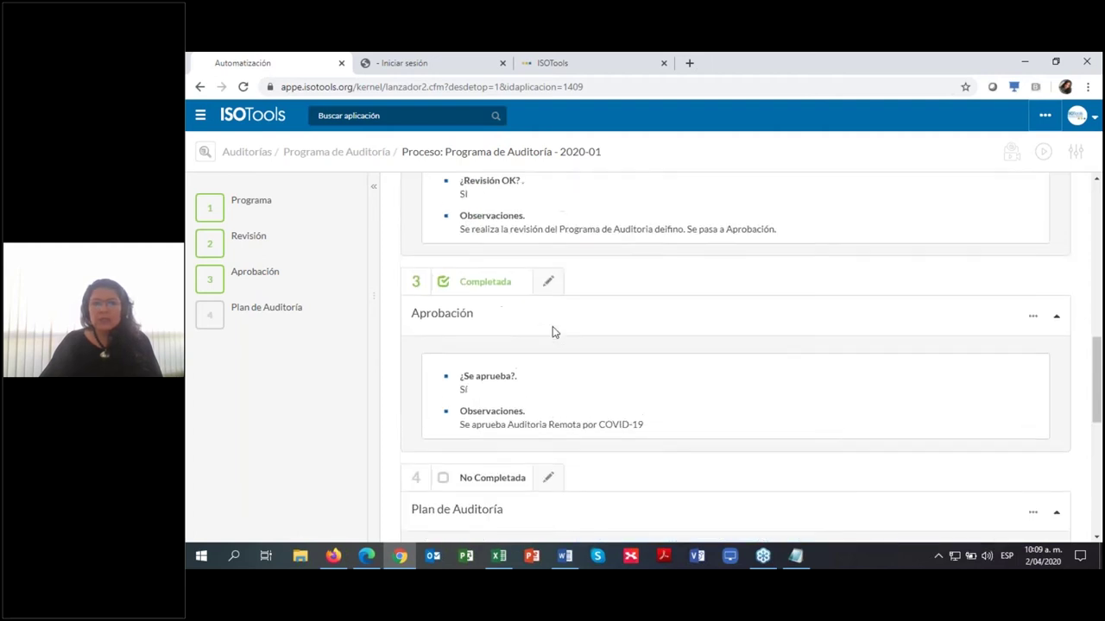
scroll(552, 328, up, 4)
click(549, 210)
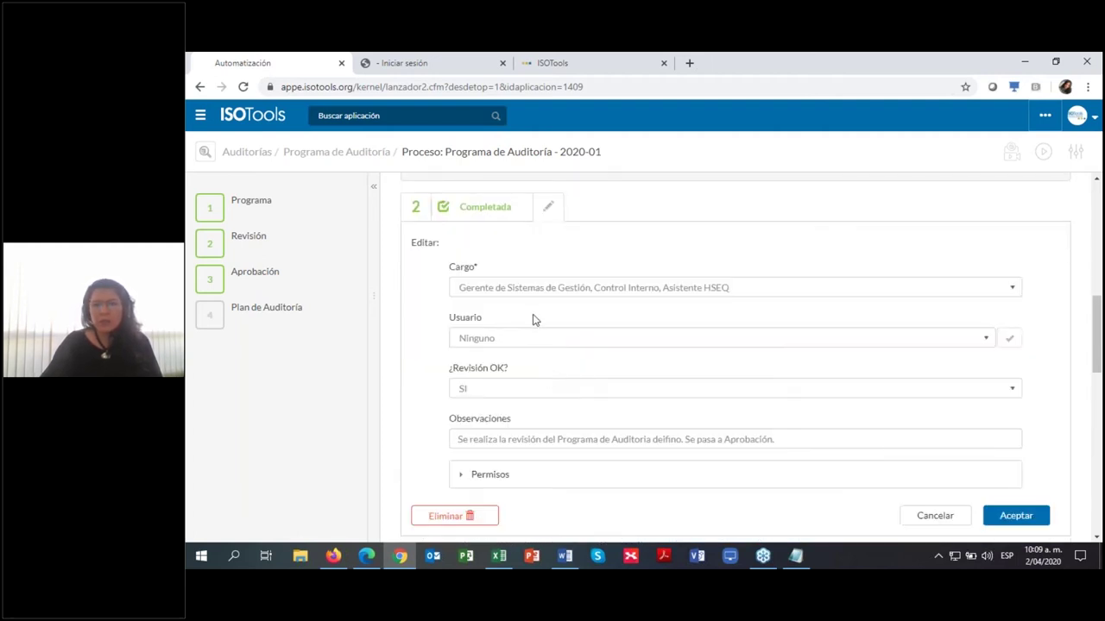
scroll(527, 302, down, 5)
click(459, 236)
drag(507, 238, 724, 239)
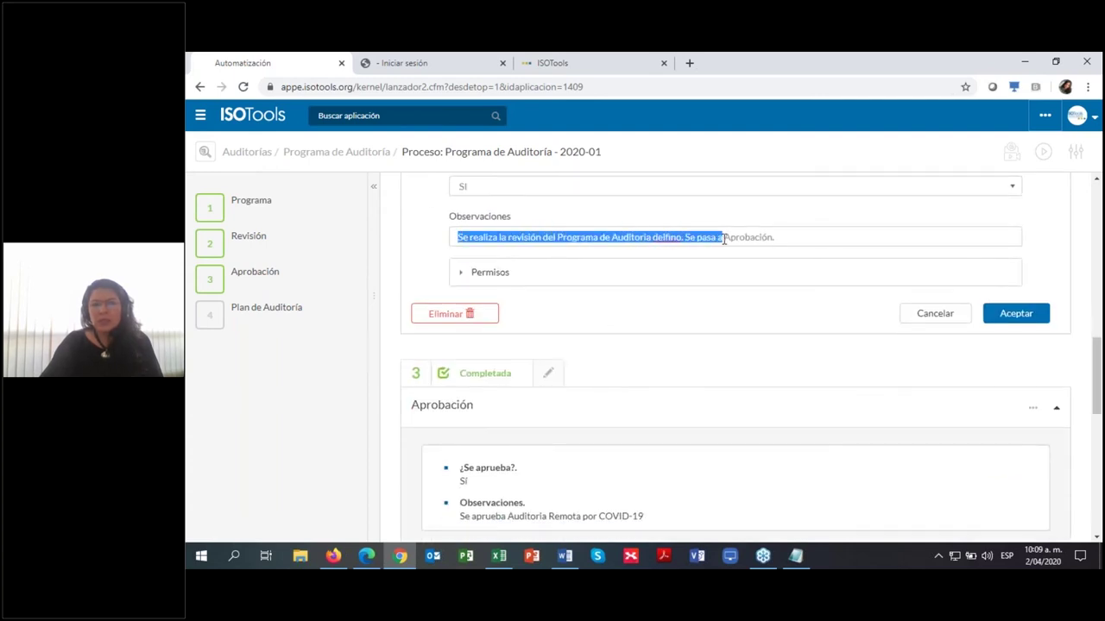
click(691, 239)
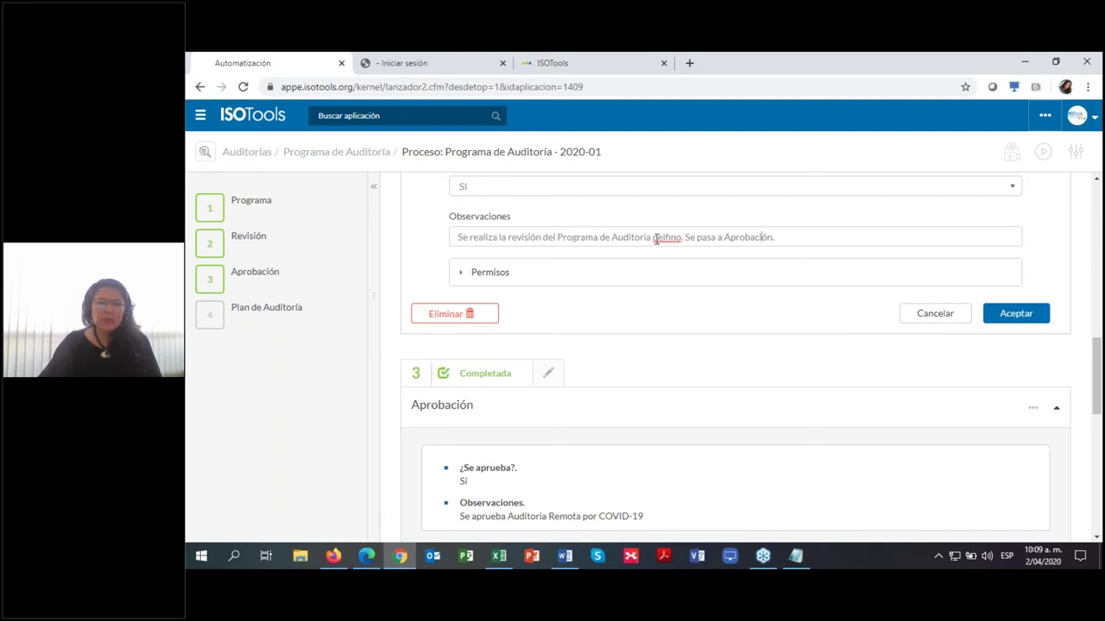
drag(654, 238, 682, 239)
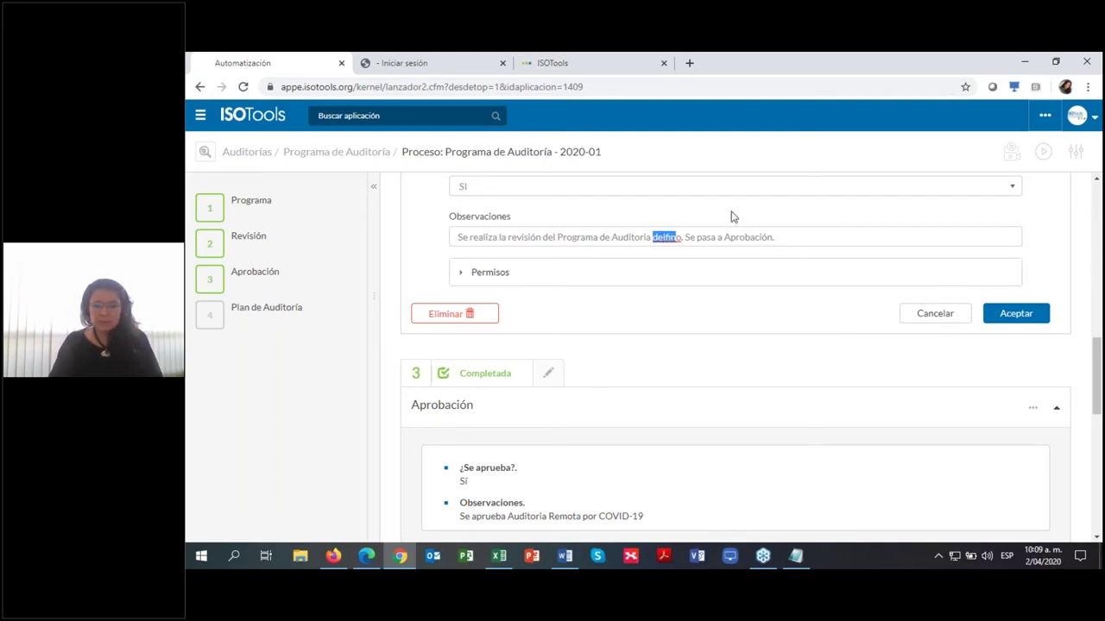
text(definido)
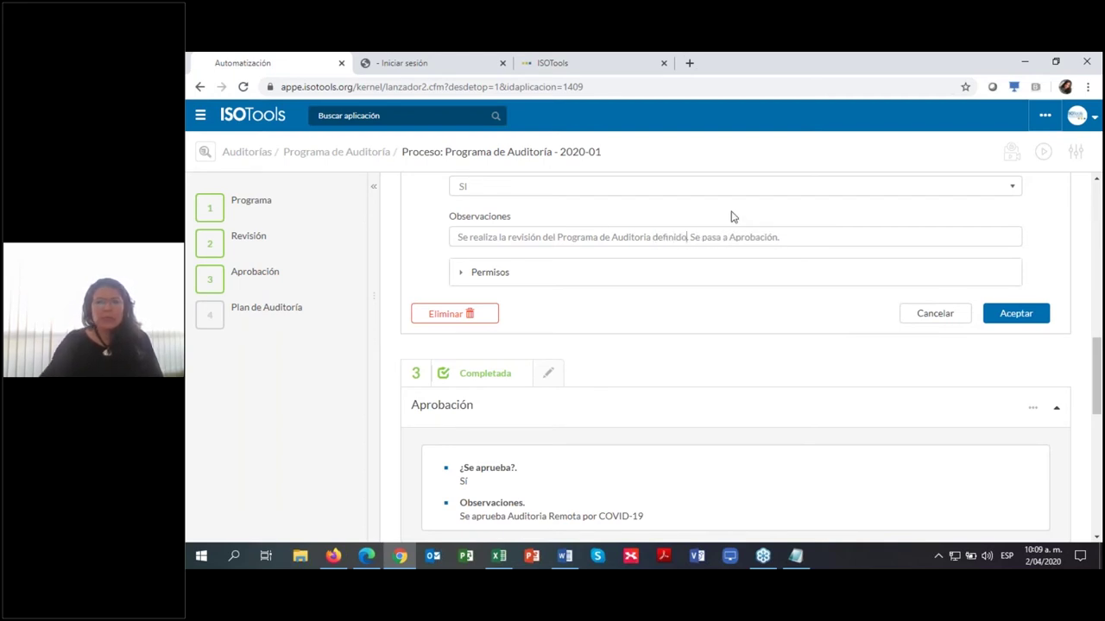
click(1023, 321)
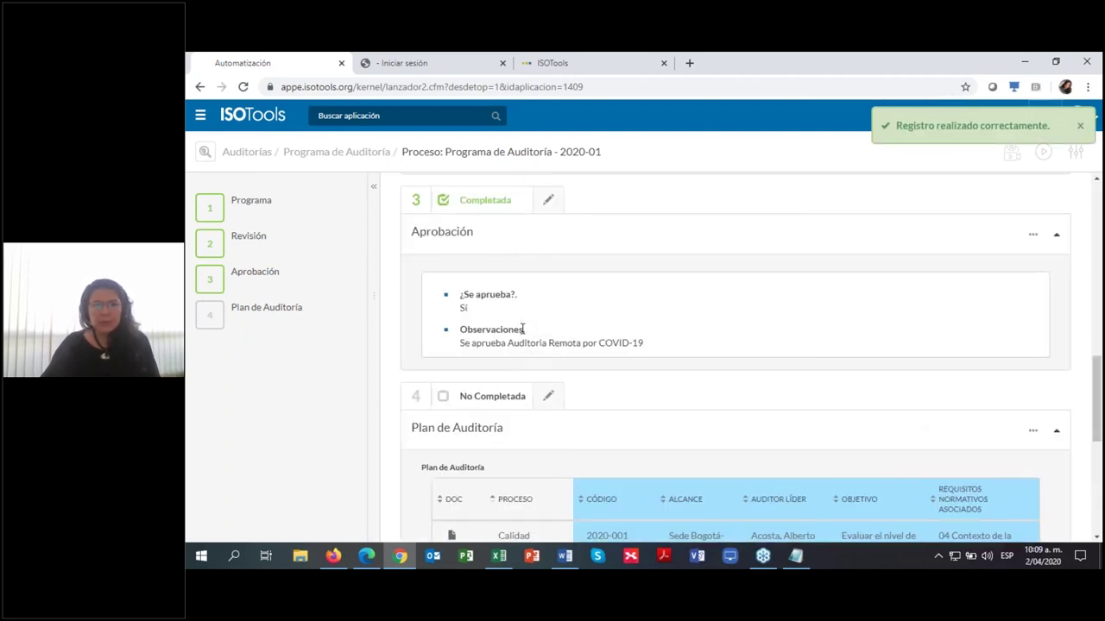
Step: Check the Aprobación stage's details and open the Calidad audit plan 2020-001 from the Plan de Auditoría table
scroll(522, 324, down, 2)
mouse_move(251, 275)
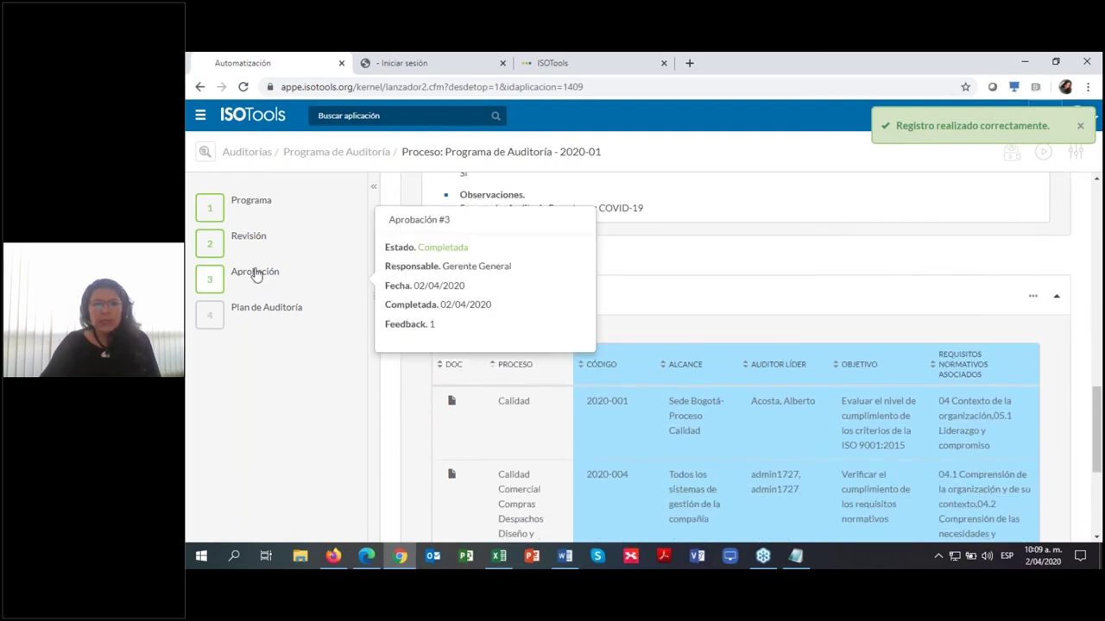
scroll(493, 362, down, 1)
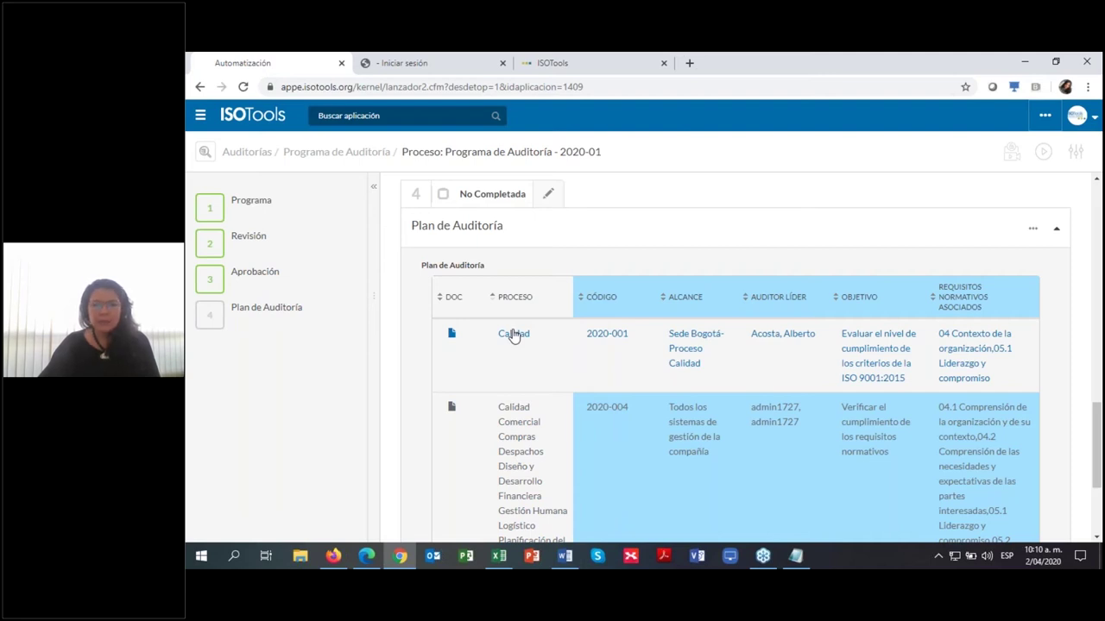
click(561, 341)
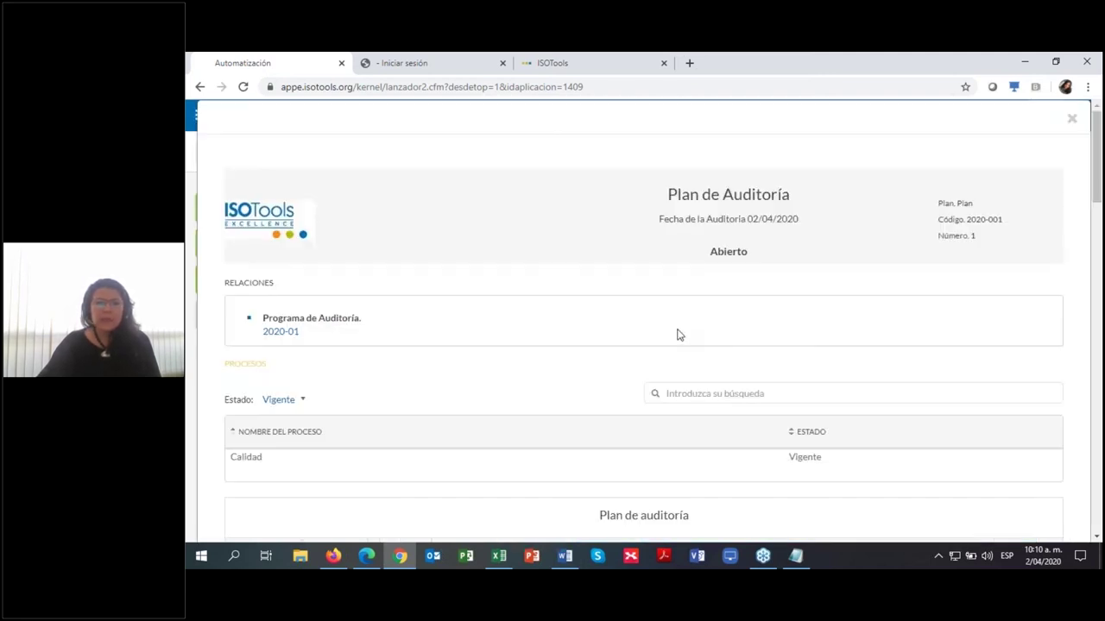
Step: Examine the Calidad audit plan's related program, objective, scope, criteria, meetings, requirements, audit team, checklist and scheduled activities
scroll(536, 285, down, 2)
scroll(693, 269, up, 2)
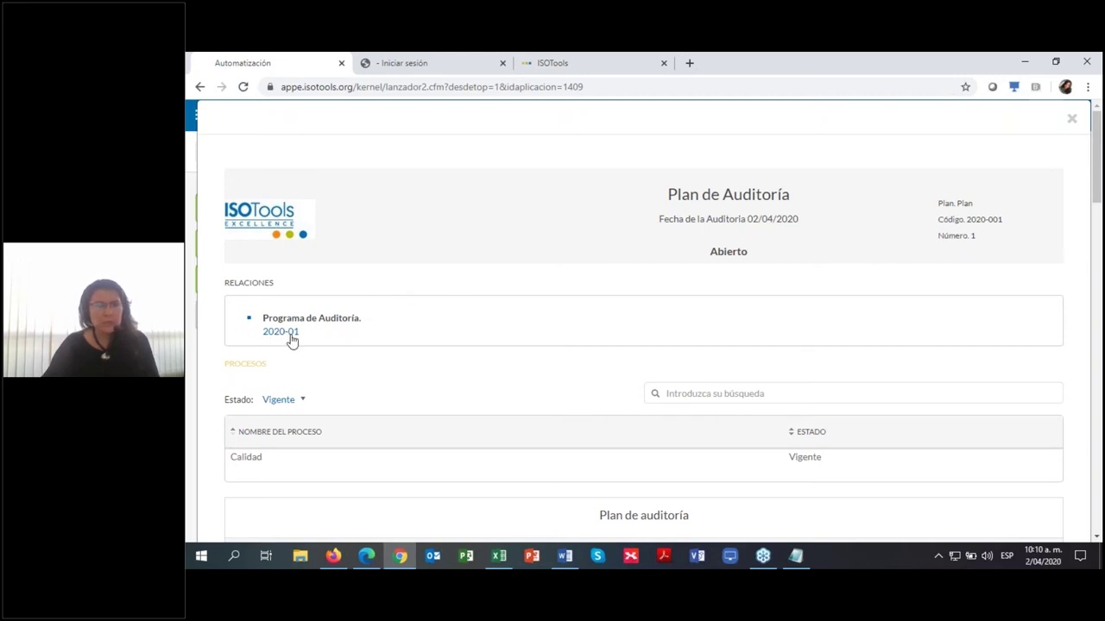
scroll(489, 357, down, 1)
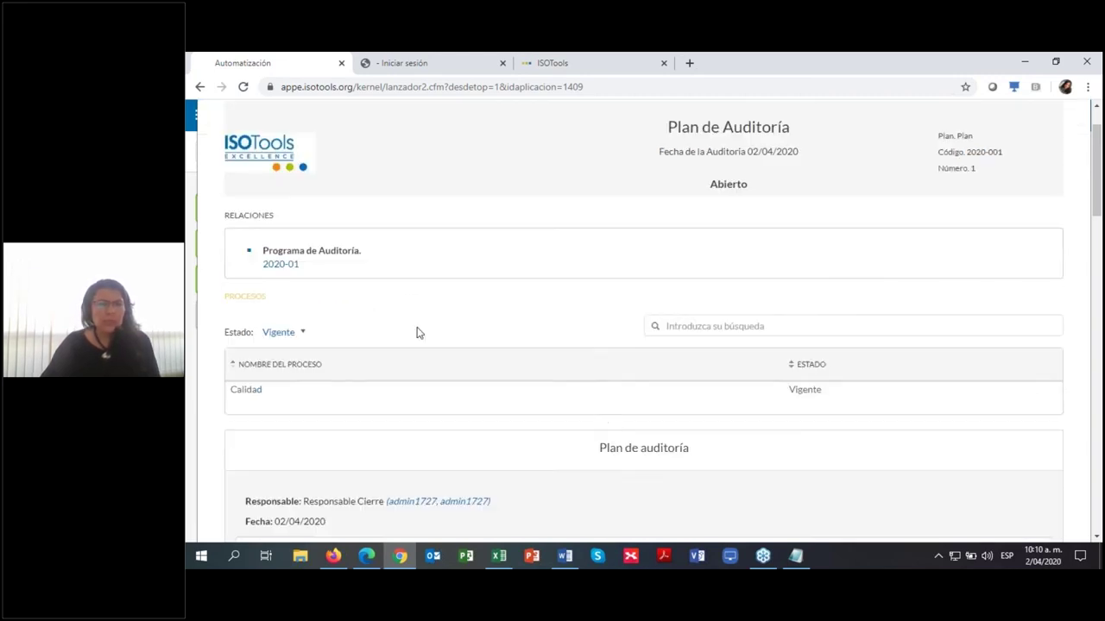
scroll(331, 406, down, 2)
scroll(331, 405, down, 1)
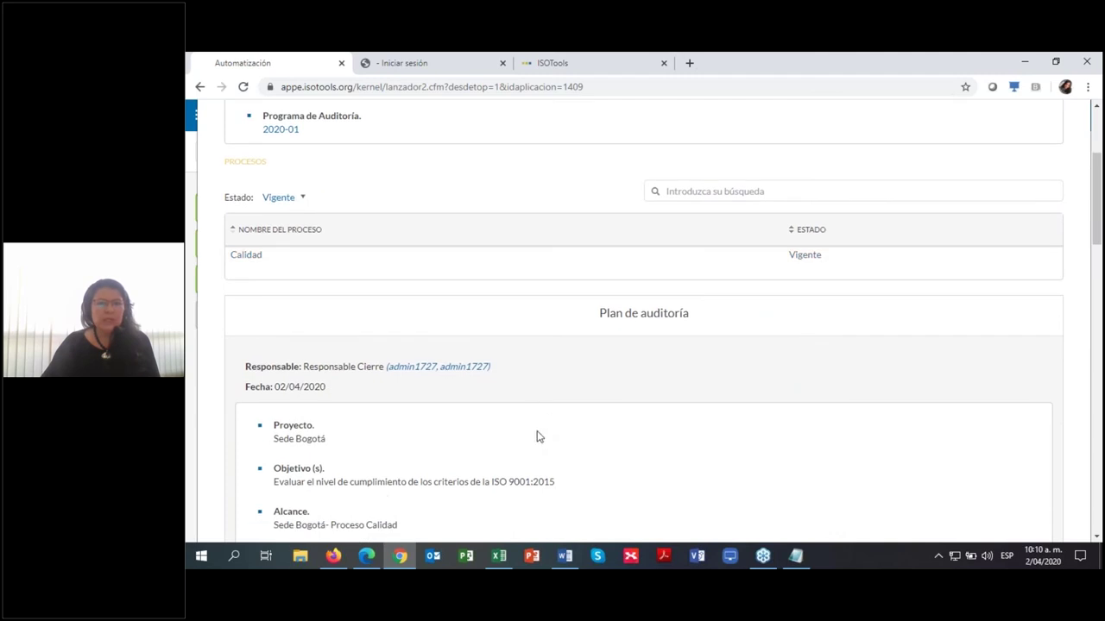
scroll(518, 354, down, 3)
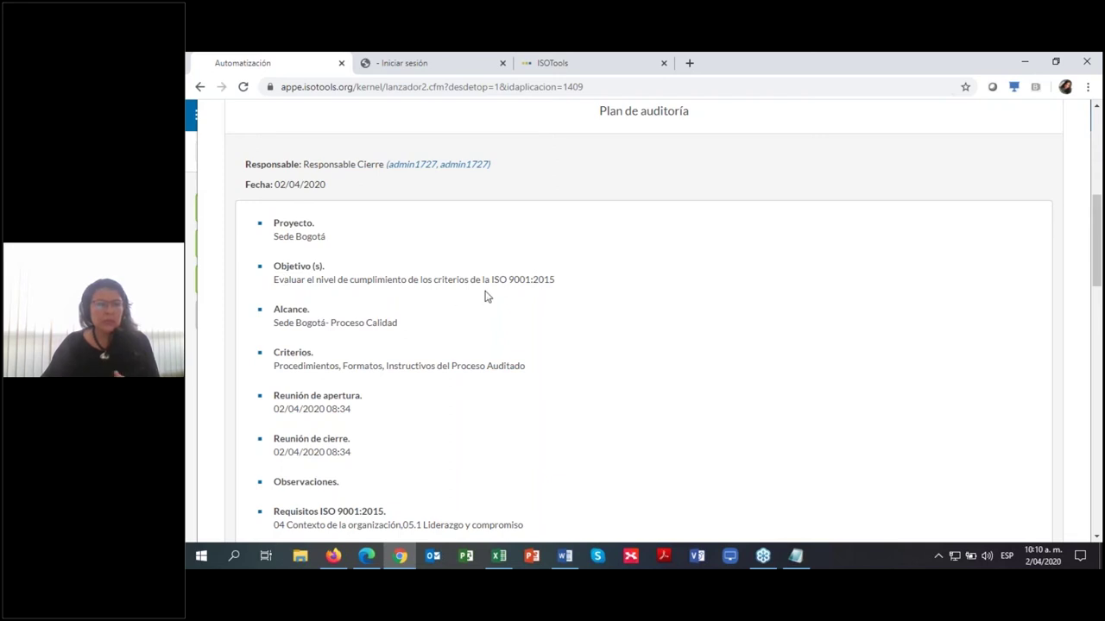
scroll(488, 296, down, 1)
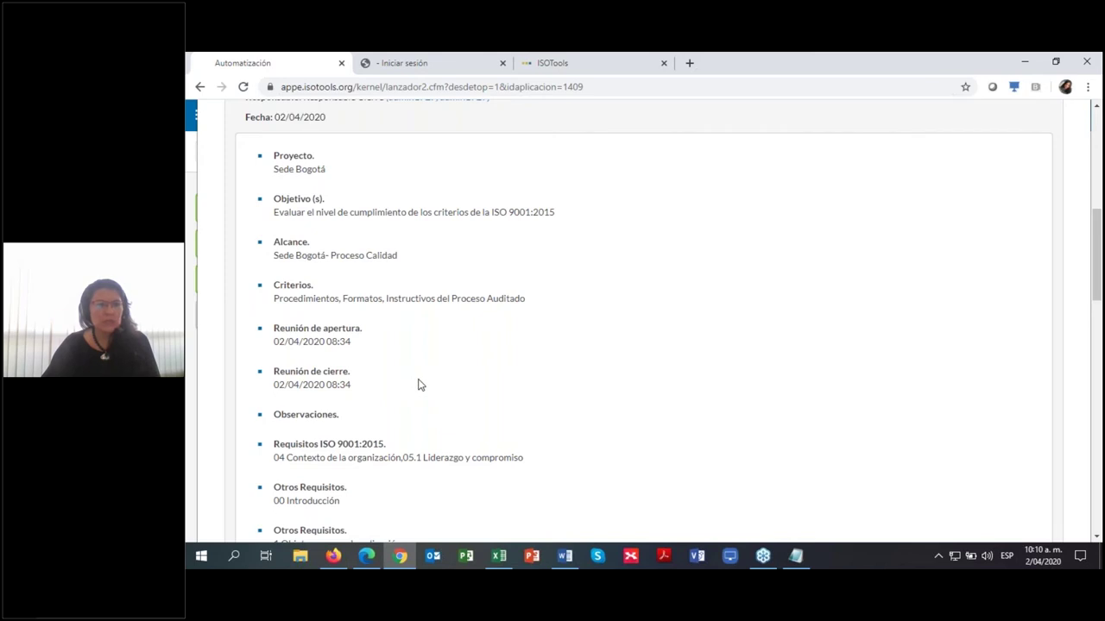
scroll(419, 385, down, 1)
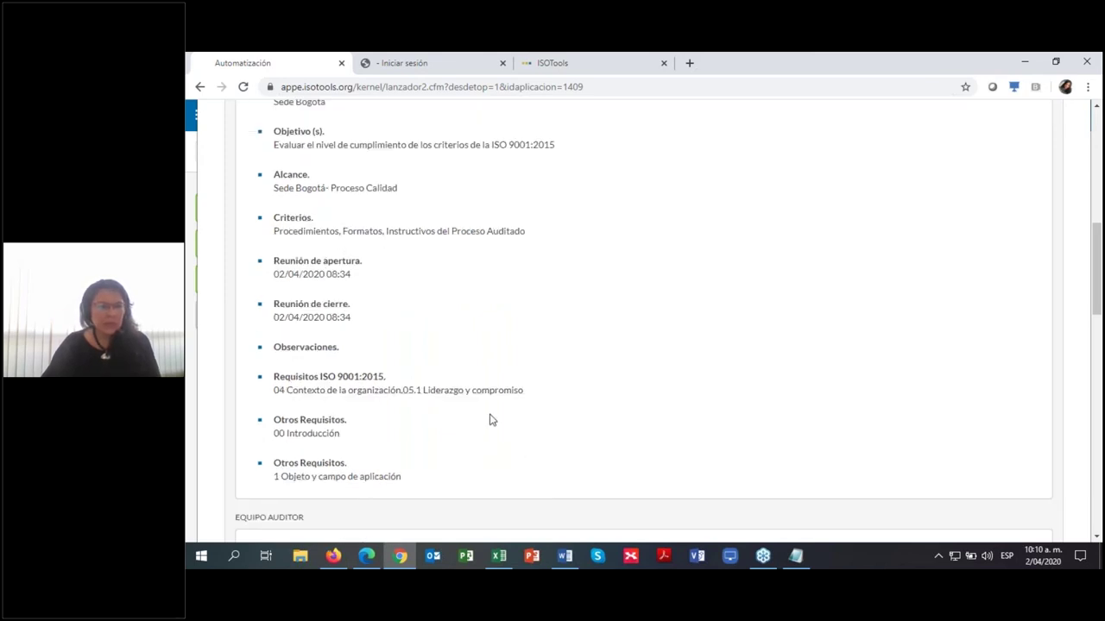
scroll(489, 420, down, 3)
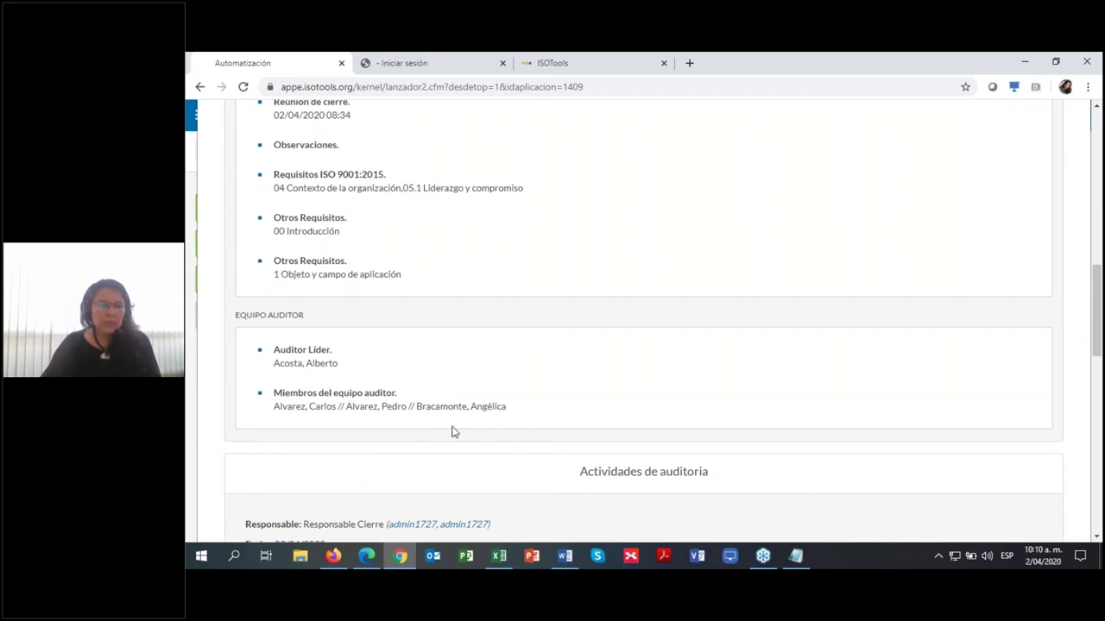
scroll(452, 432, down, 1)
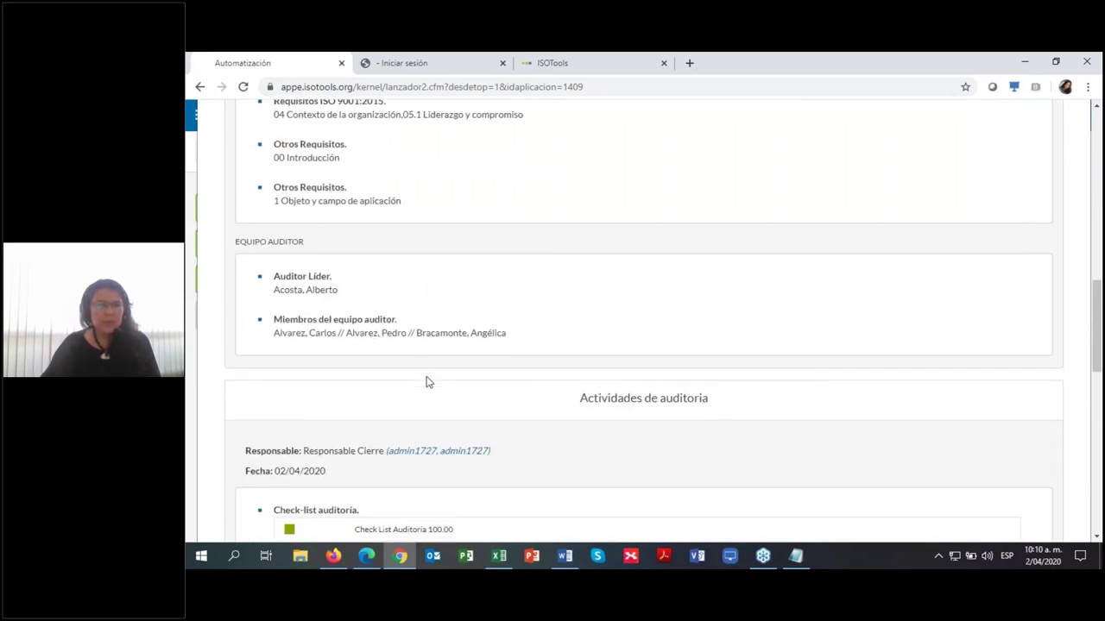
scroll(426, 380, down, 1)
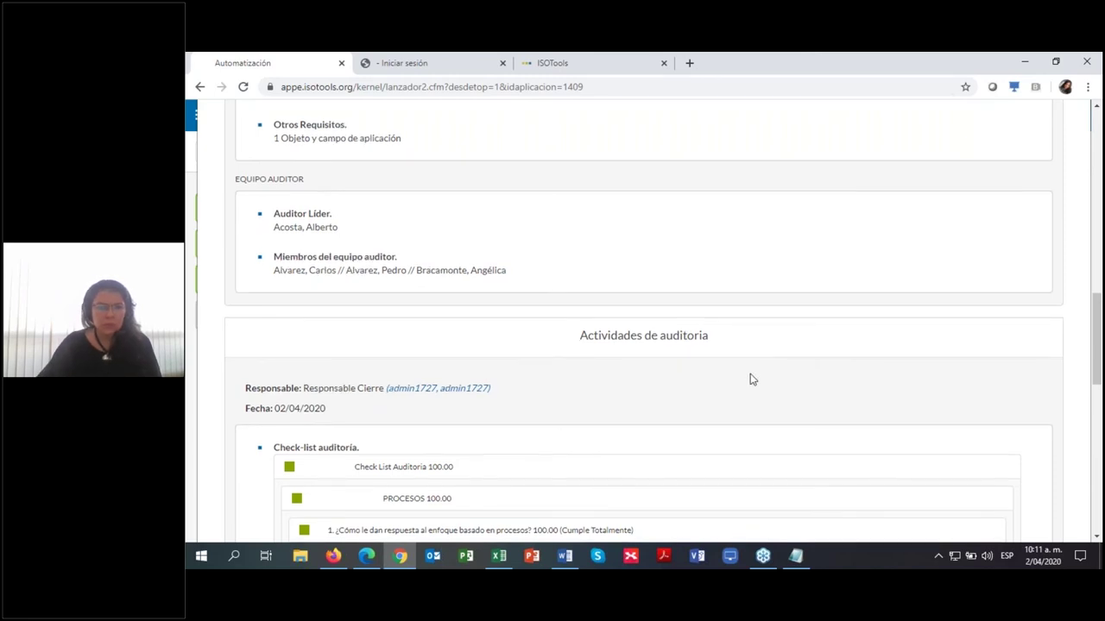
scroll(751, 376, down, 10)
scroll(753, 379, down, 1)
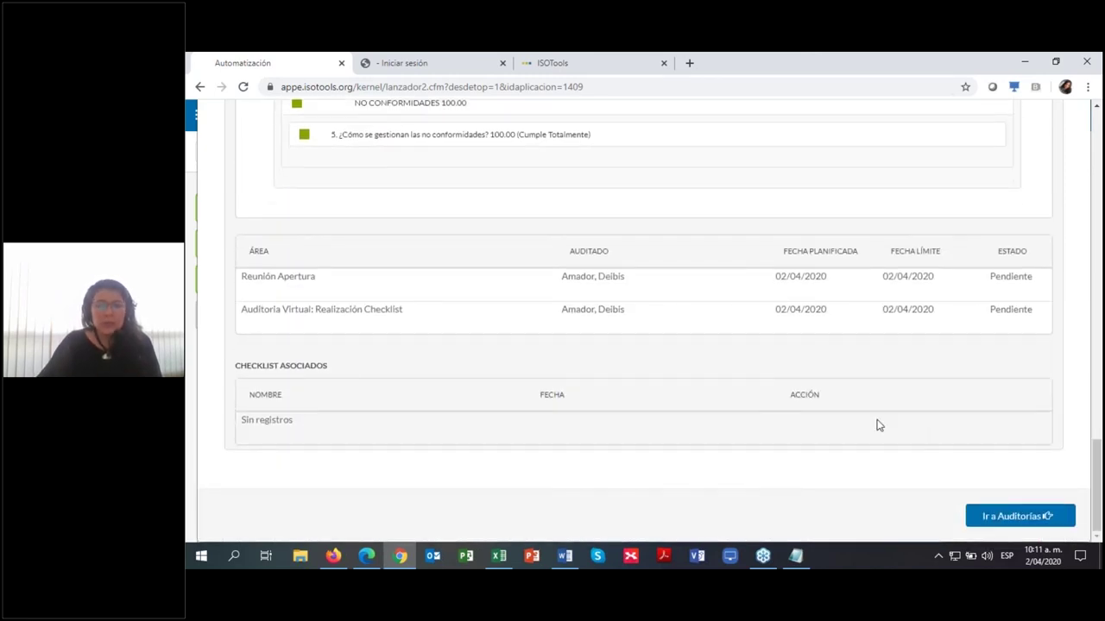
Step: Go to the audit record for plan 2020-001 and examine its stages, task list and Checklist Asociados section
click(1010, 516)
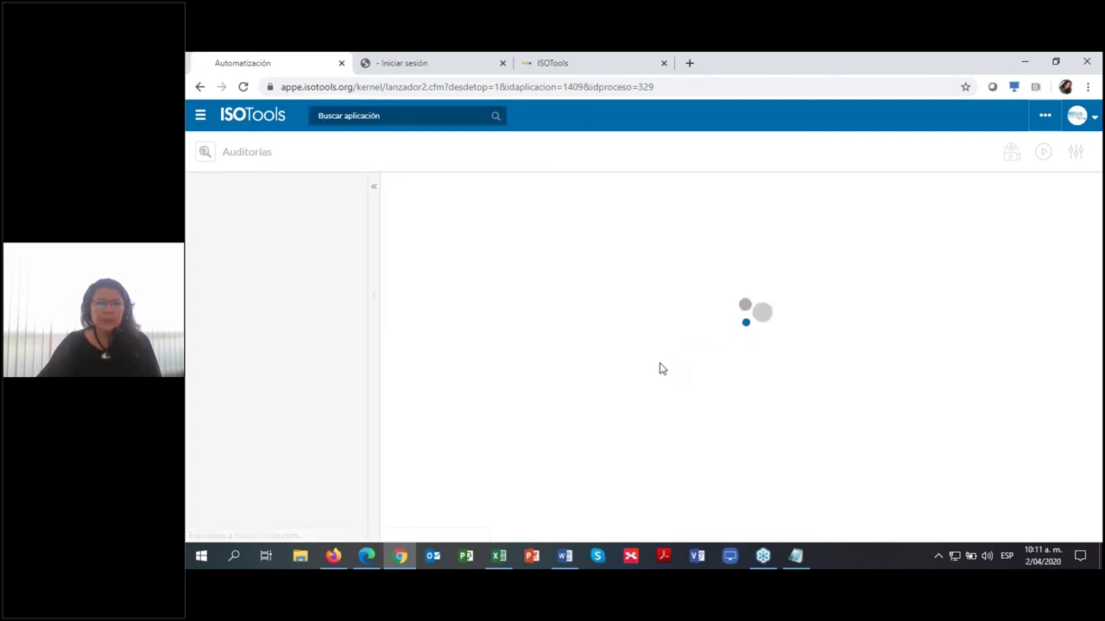
scroll(471, 262, down, 2)
scroll(348, 355, down, 1)
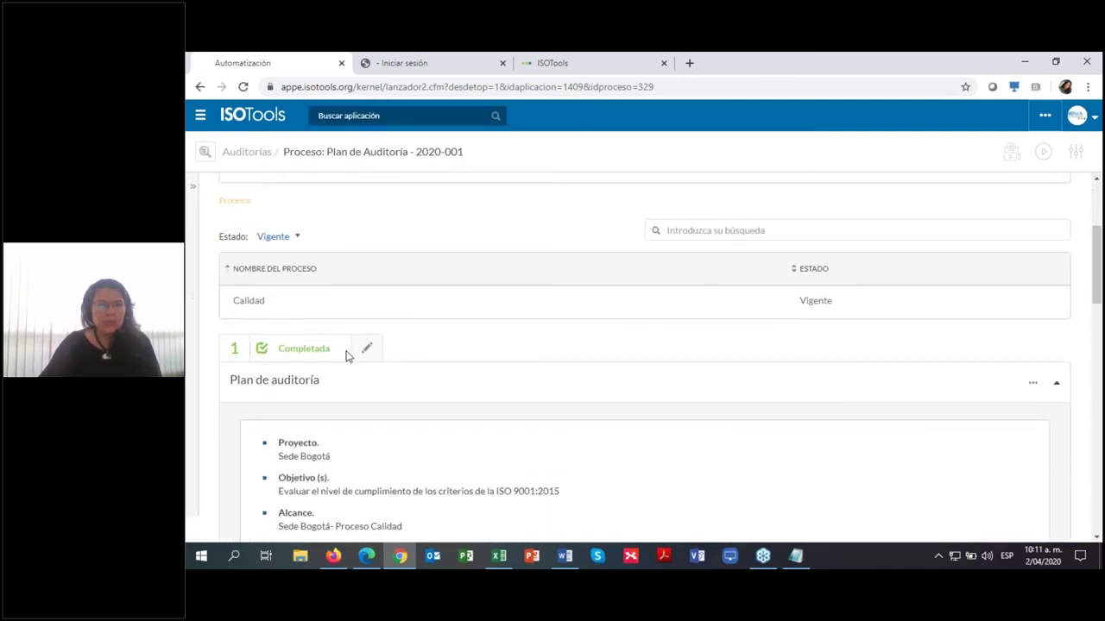
scroll(328, 383, down, 4)
scroll(446, 423, down, 10)
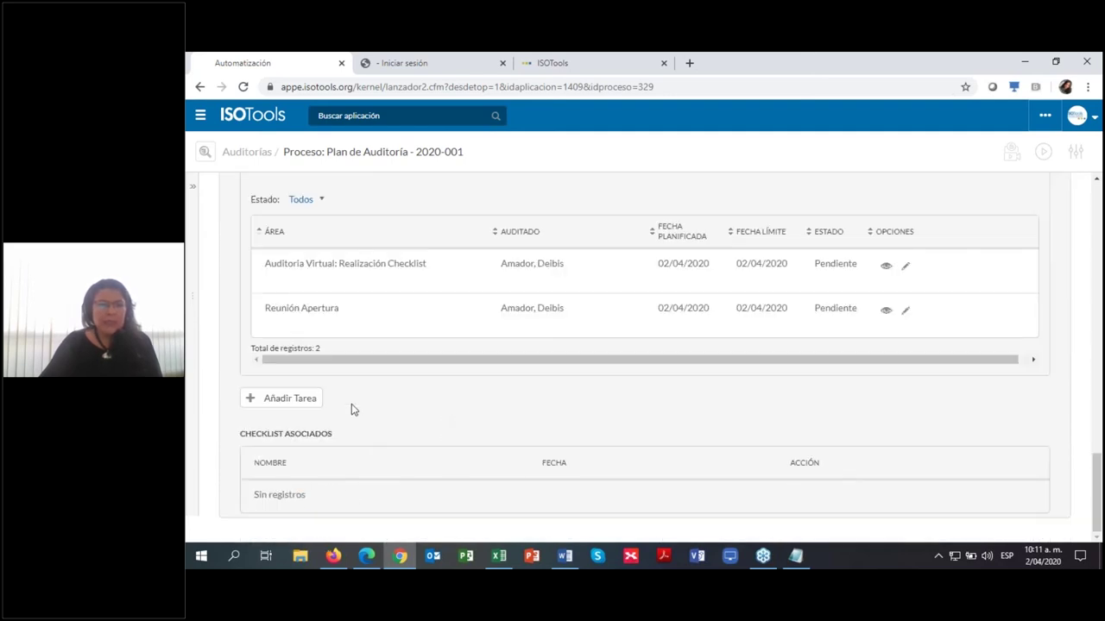
drag(252, 434, 353, 447)
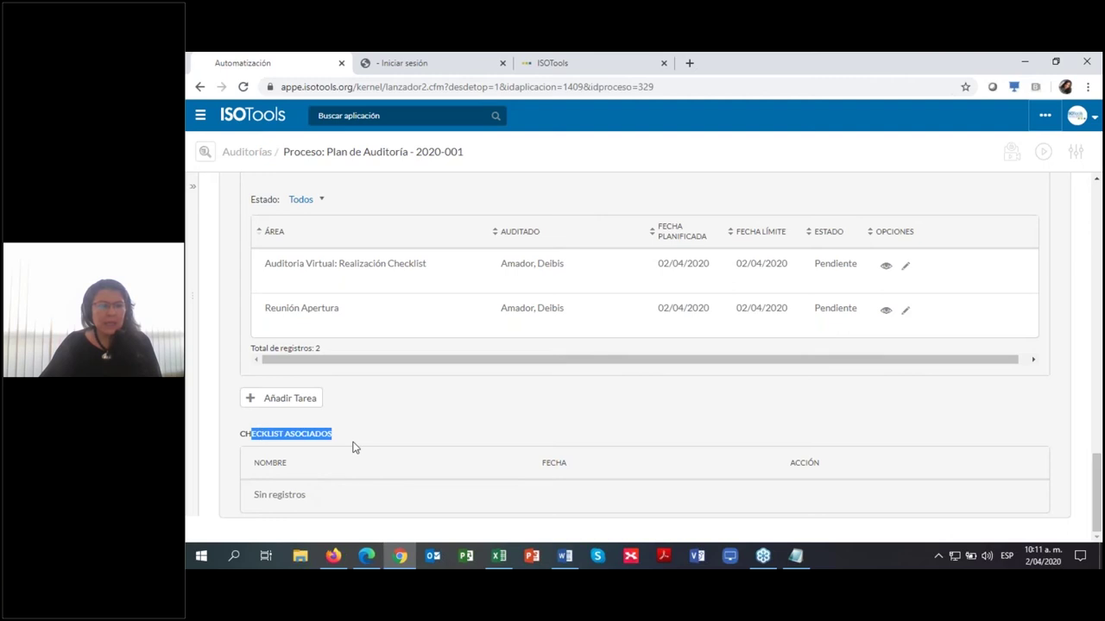
click(343, 508)
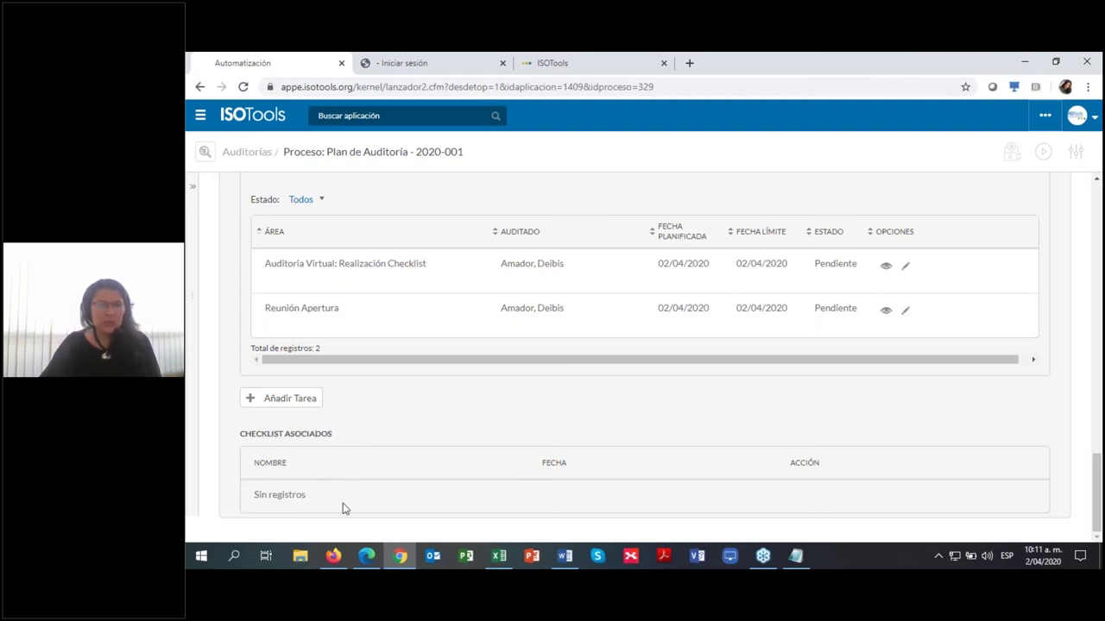
Step: Switch to ISOTools Radar, sign in, and select Check List Auditoria Alta Dirección (v.1.0) as the evaluation scope
click(404, 65)
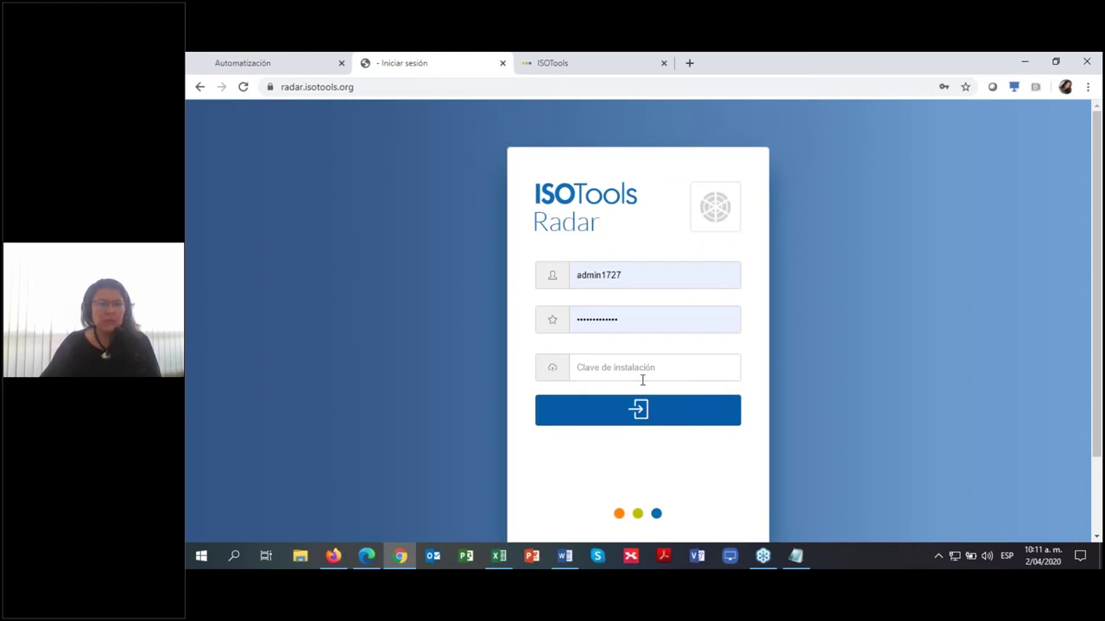
click(639, 410)
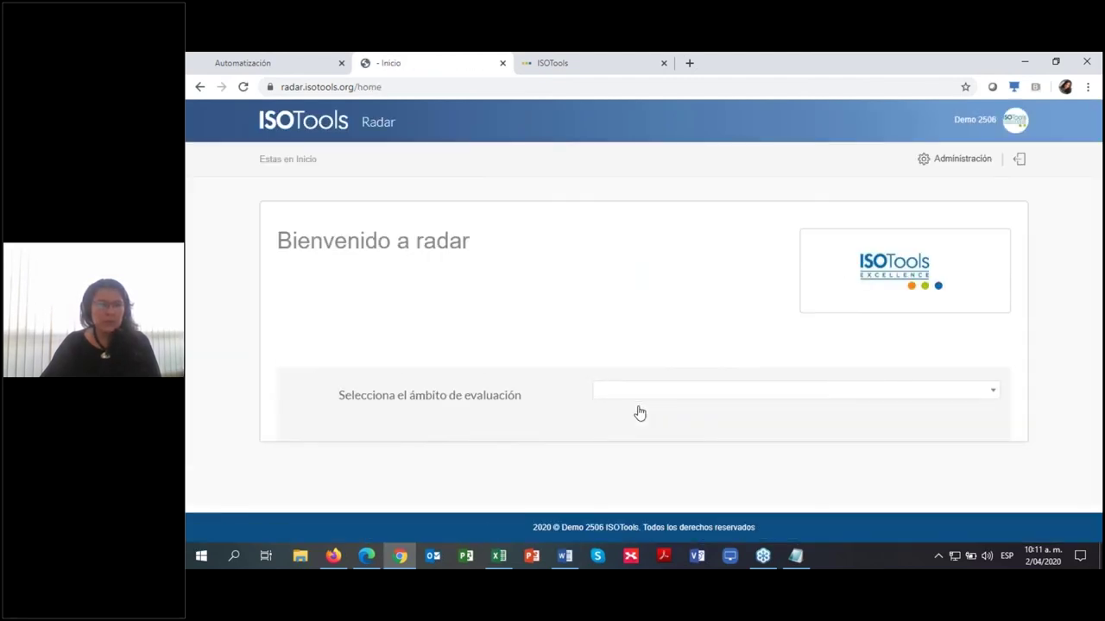
click(988, 394)
scroll(847, 352, down, 5)
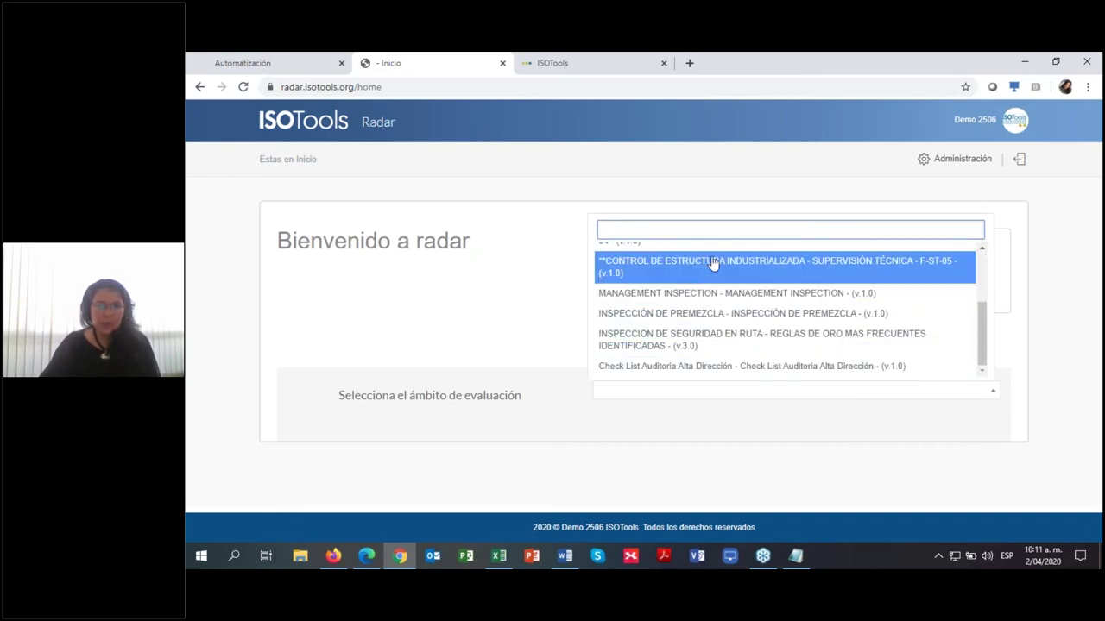
click(659, 368)
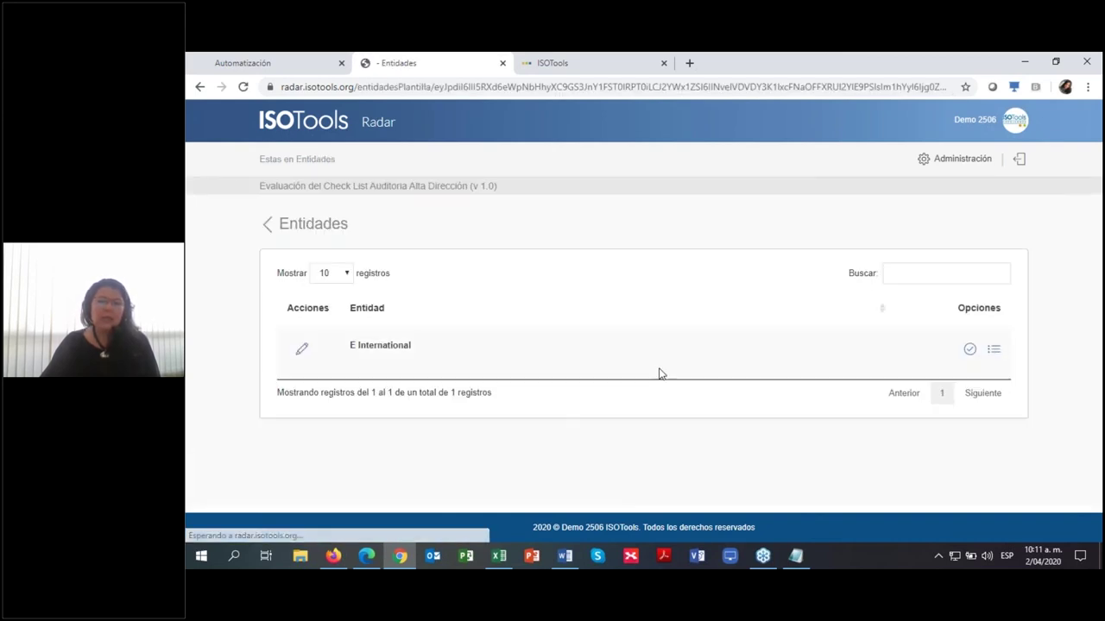
Step: Start a new diagnosis for the E International entity with all question groups selected
click(971, 353)
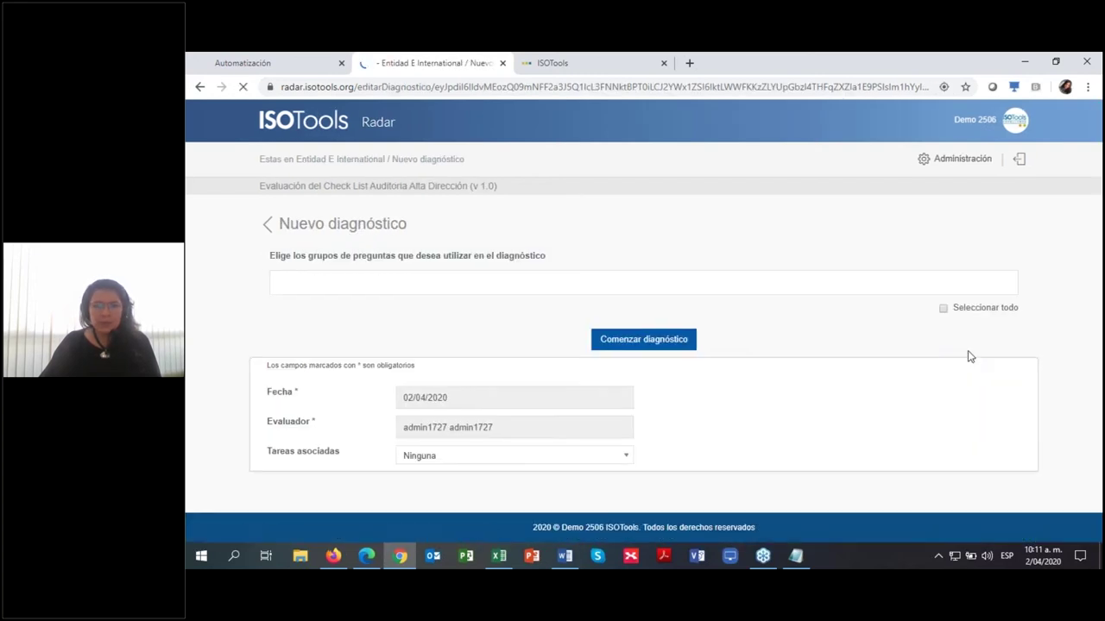
click(946, 309)
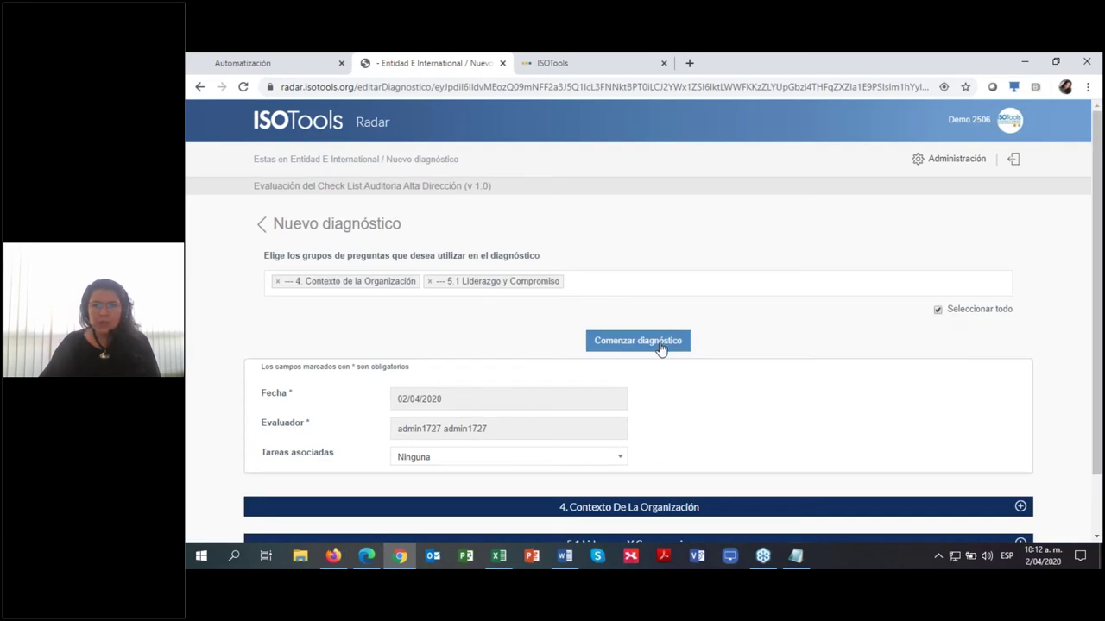
click(678, 337)
scroll(656, 321, down, 2)
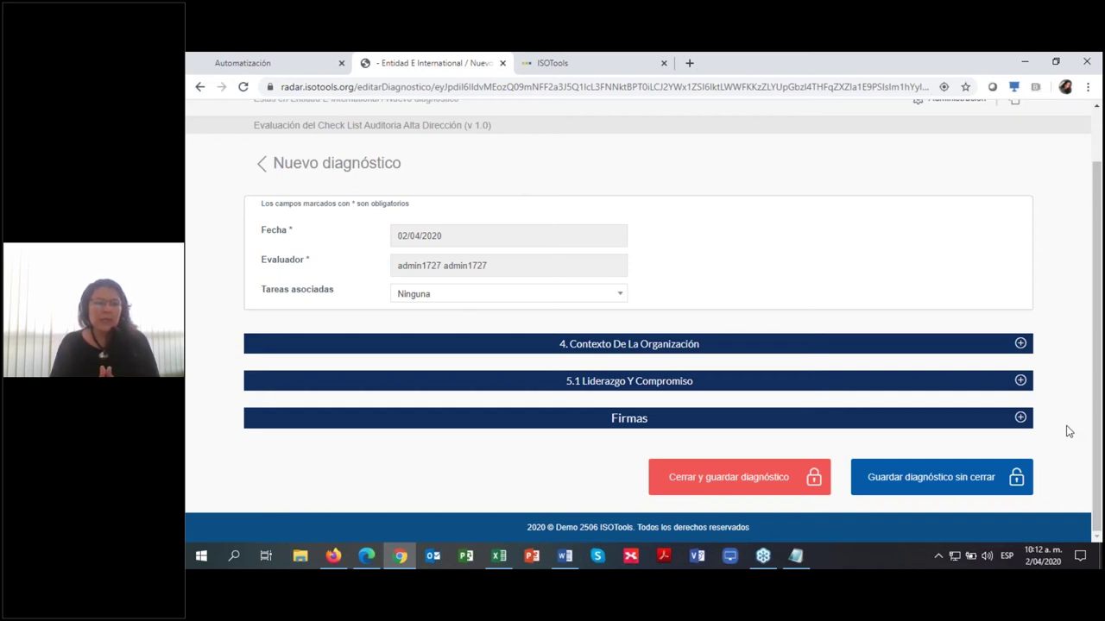
Step: Expand the 4. Contexto de la Organización group and set the first question's Hallazgo to Cumple
click(1020, 344)
scroll(715, 364, down, 1)
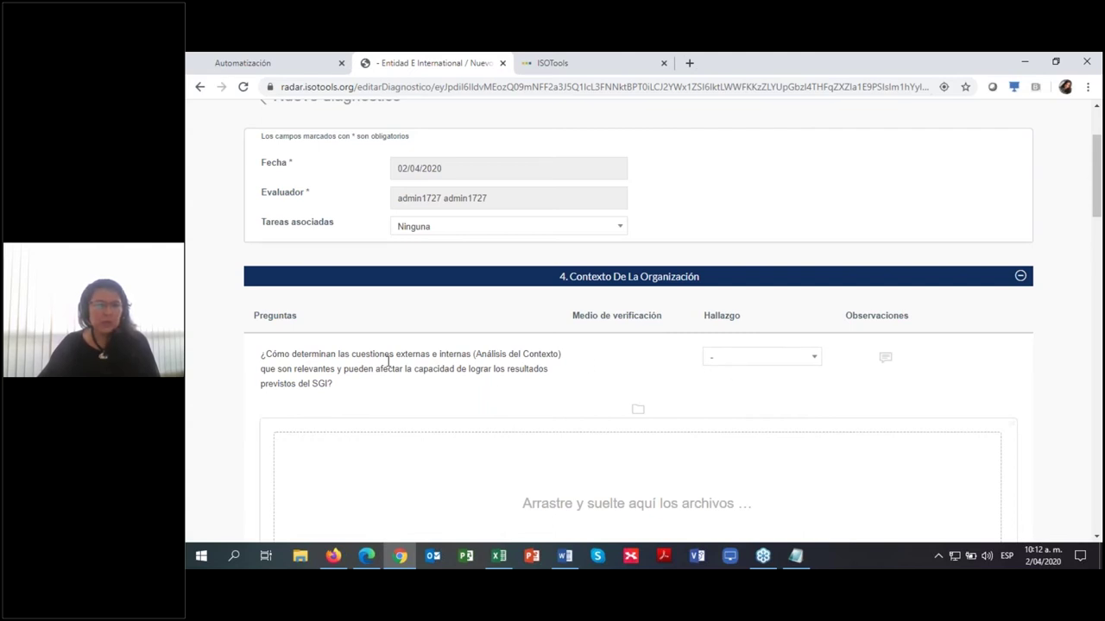
click(759, 360)
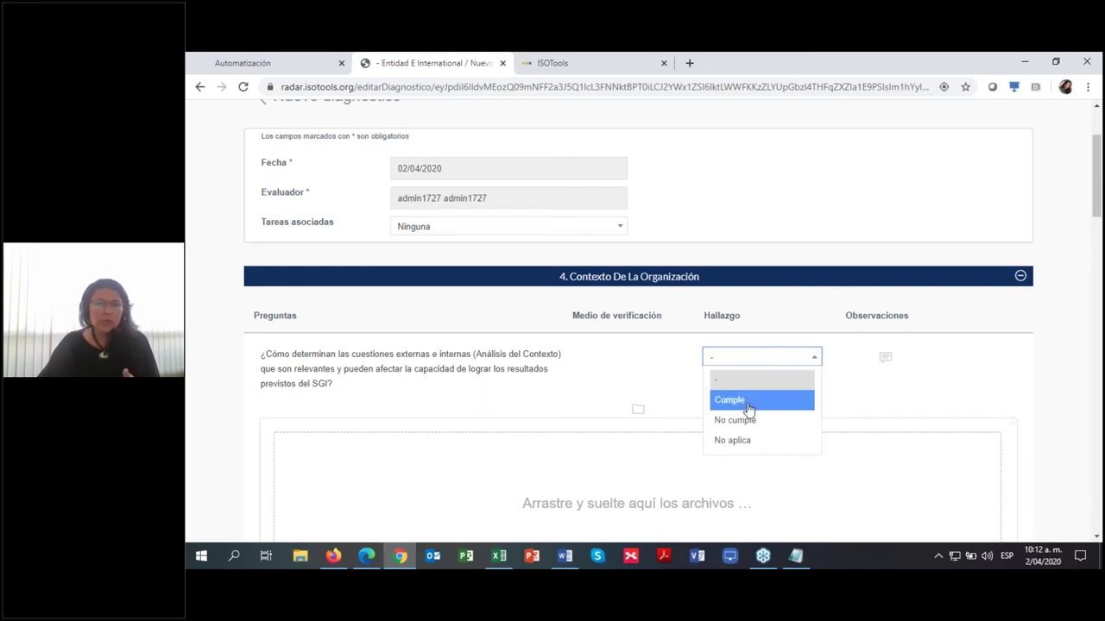
click(745, 401)
scroll(742, 412, down, 1)
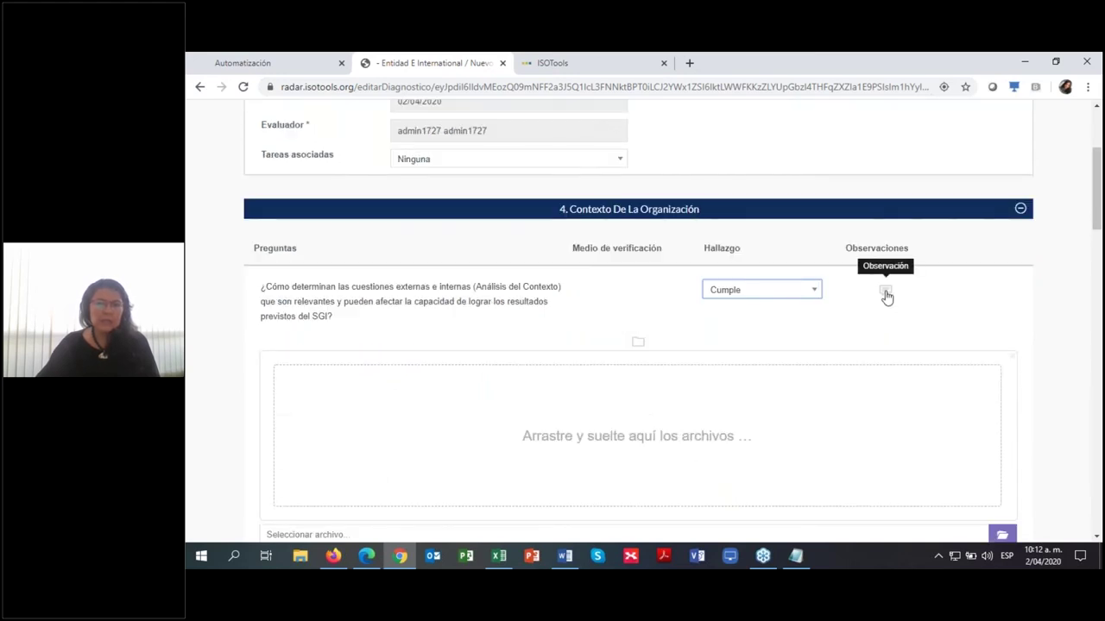
Step: Add an observation to the first question of 4. Contexto de la Organización, about determining external and internal issues
click(885, 293)
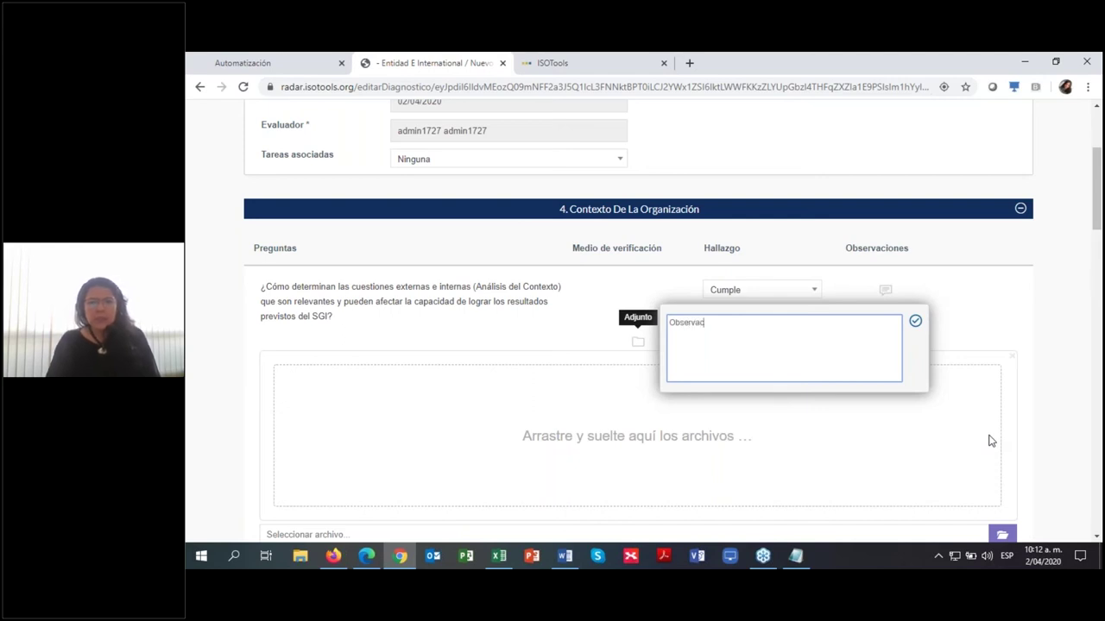
click(961, 461)
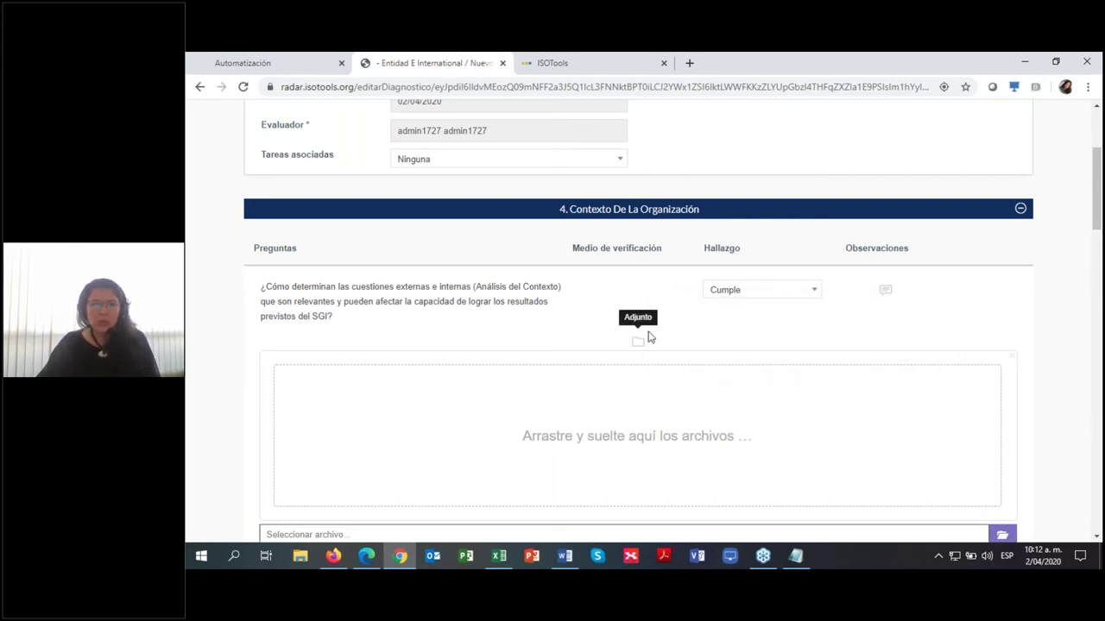
scroll(634, 332, down, 2)
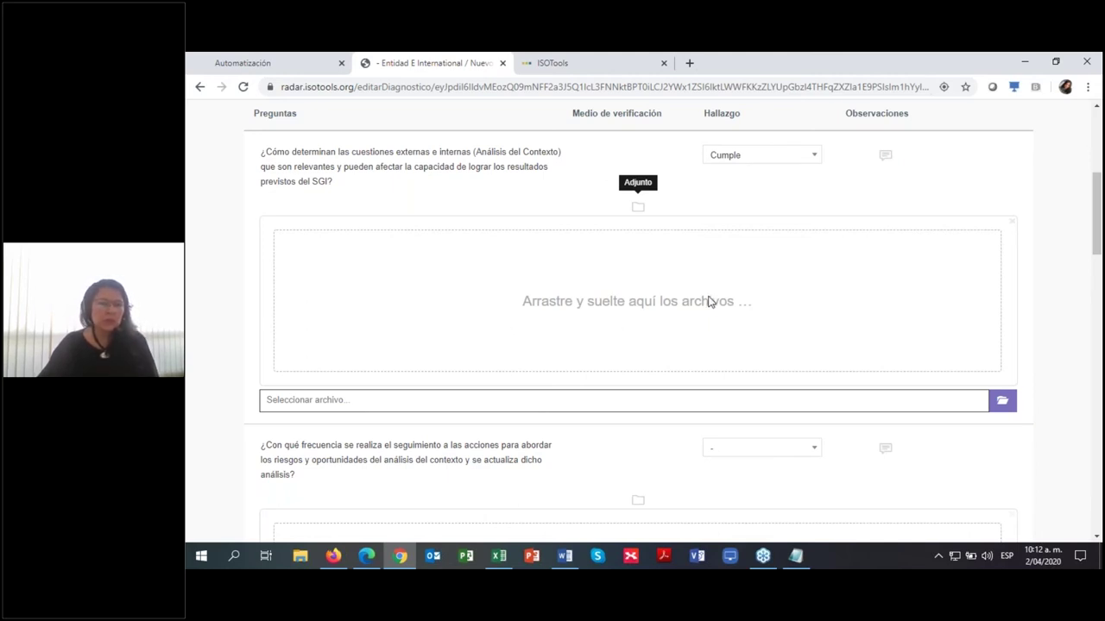
Step: Set the Hallazgo of the remaining questions in the 4. Contexto de la Organización group to Cumple
scroll(707, 290, down, 2)
click(780, 313)
click(734, 353)
scroll(736, 397, down, 5)
click(742, 270)
click(740, 311)
scroll(746, 326, down, 3)
click(745, 350)
click(735, 388)
scroll(734, 388, down, 3)
click(781, 424)
click(744, 322)
scroll(740, 324, down, 6)
click(732, 298)
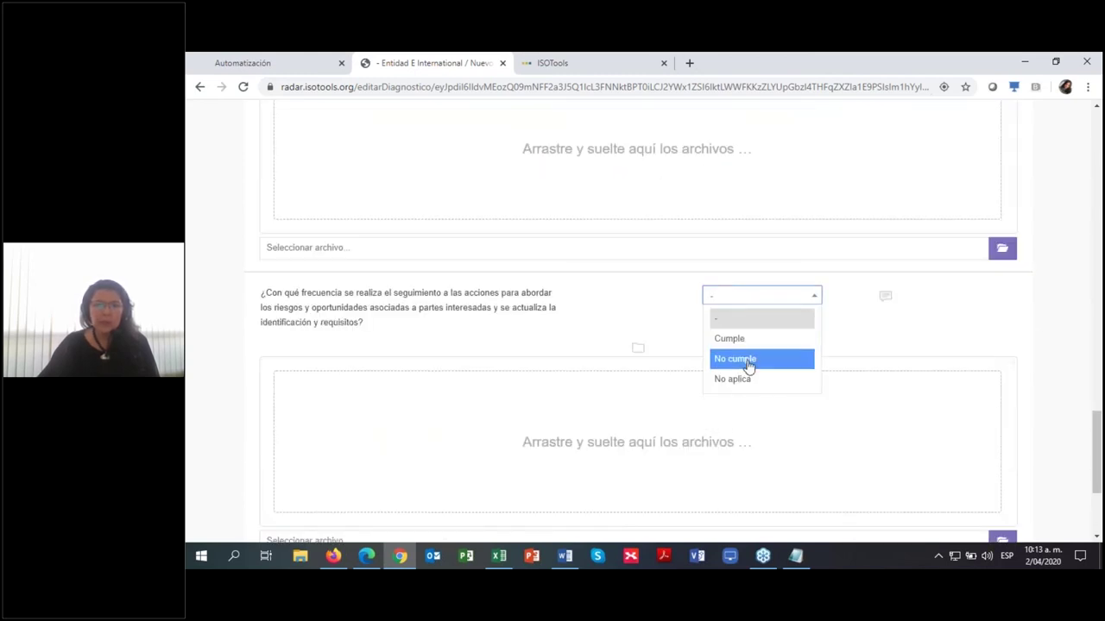
click(746, 343)
Step: Expand the 5.1 Liderazgo y Compromiso group and set the Hallazgo of its first two questions to Cumple
scroll(757, 377, down, 3)
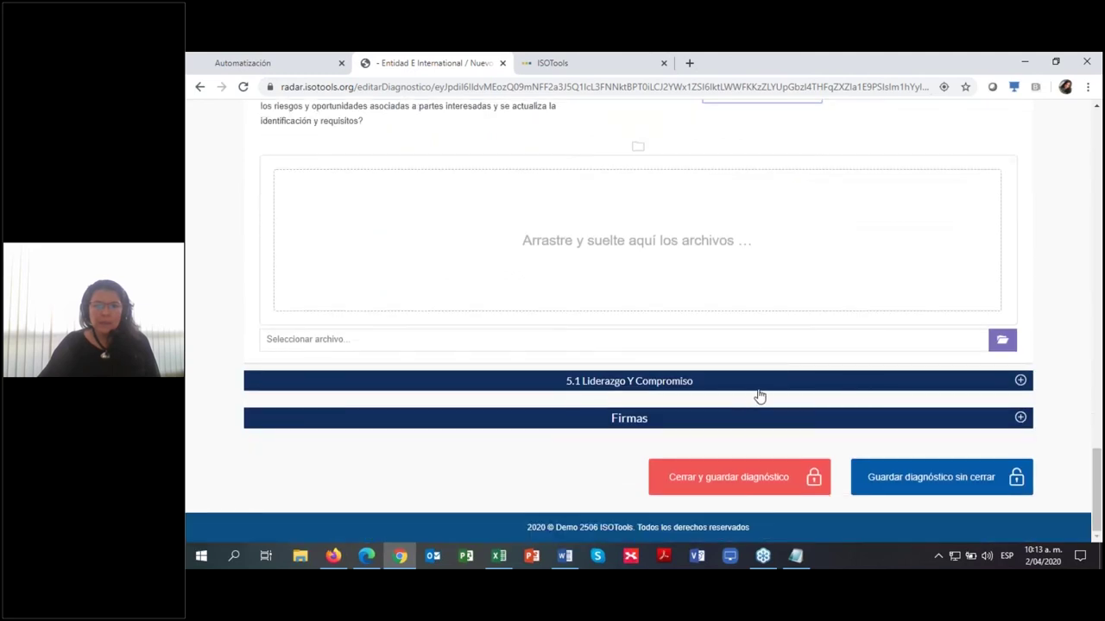
click(651, 384)
scroll(740, 284, down, 2)
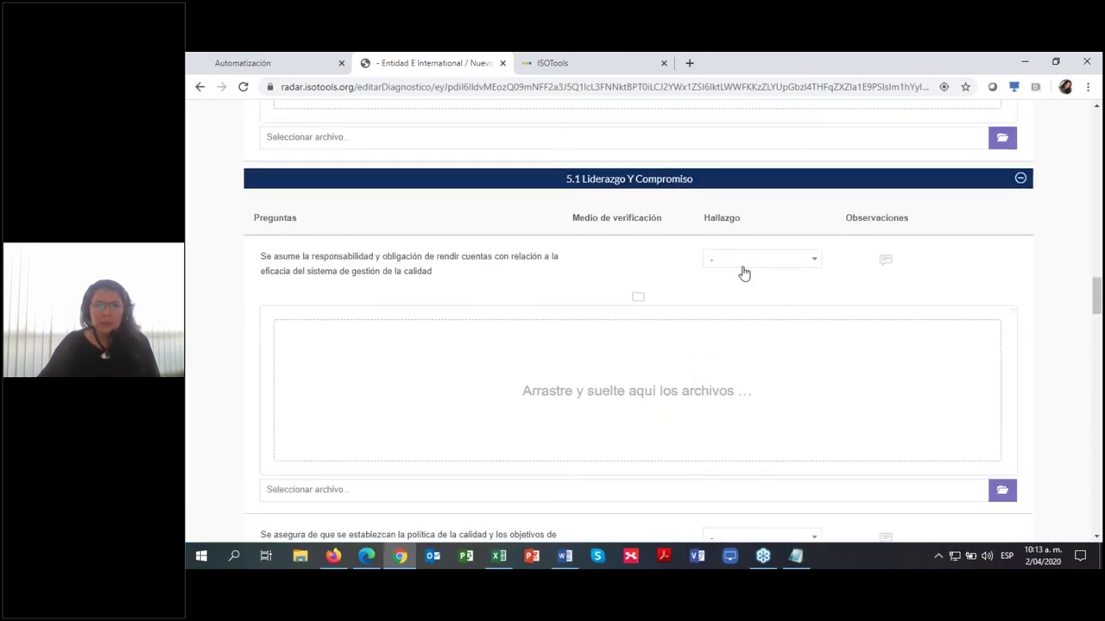
click(744, 271)
click(734, 304)
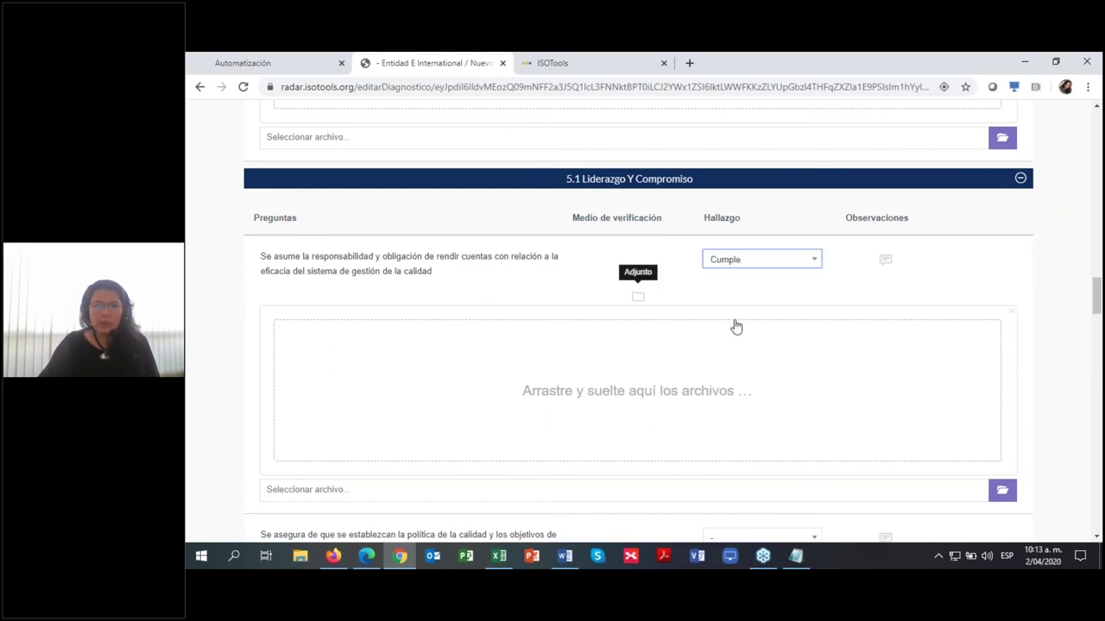
scroll(712, 346, down, 2)
click(719, 333)
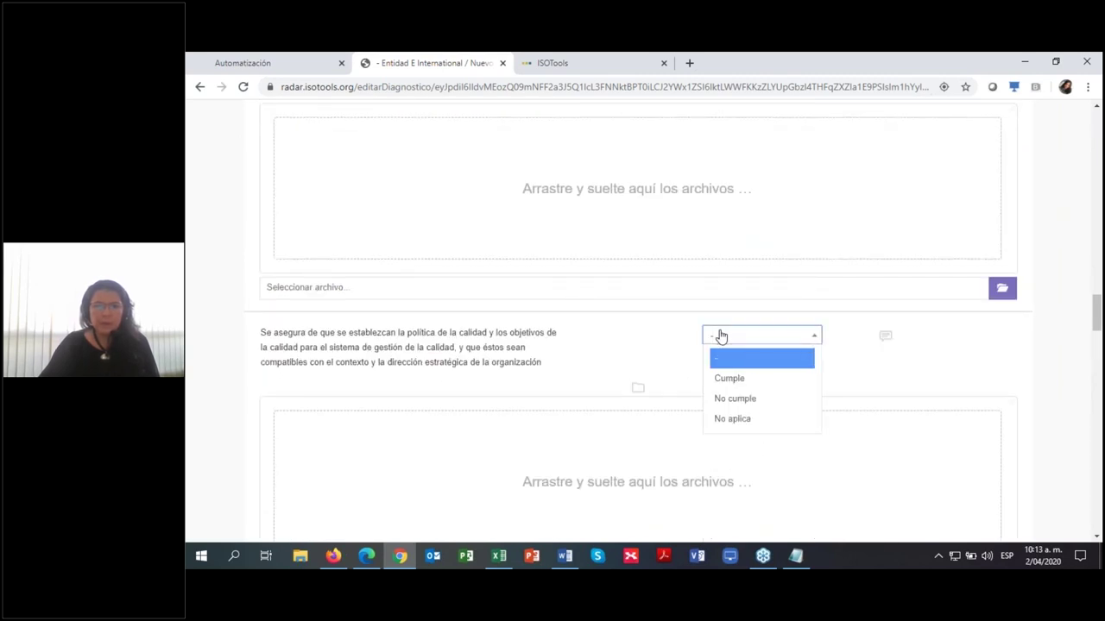
click(725, 378)
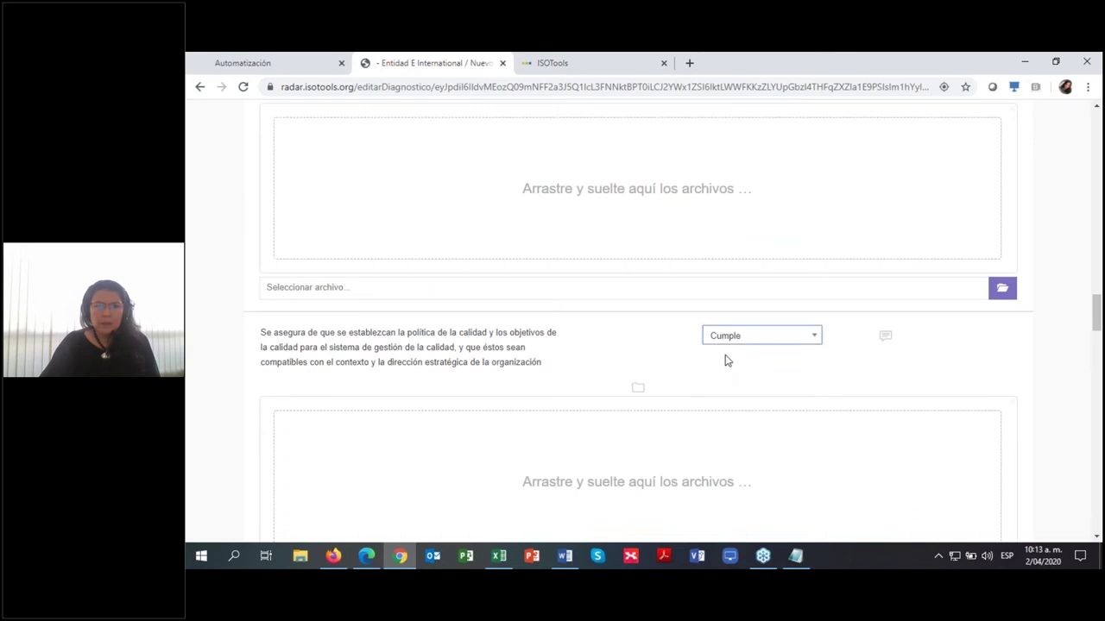
Step: Set the questions on integrating system requirements into business processes and on promoting the process approach to Cumple
scroll(727, 360, down, 1)
scroll(747, 432, down, 2)
click(747, 427)
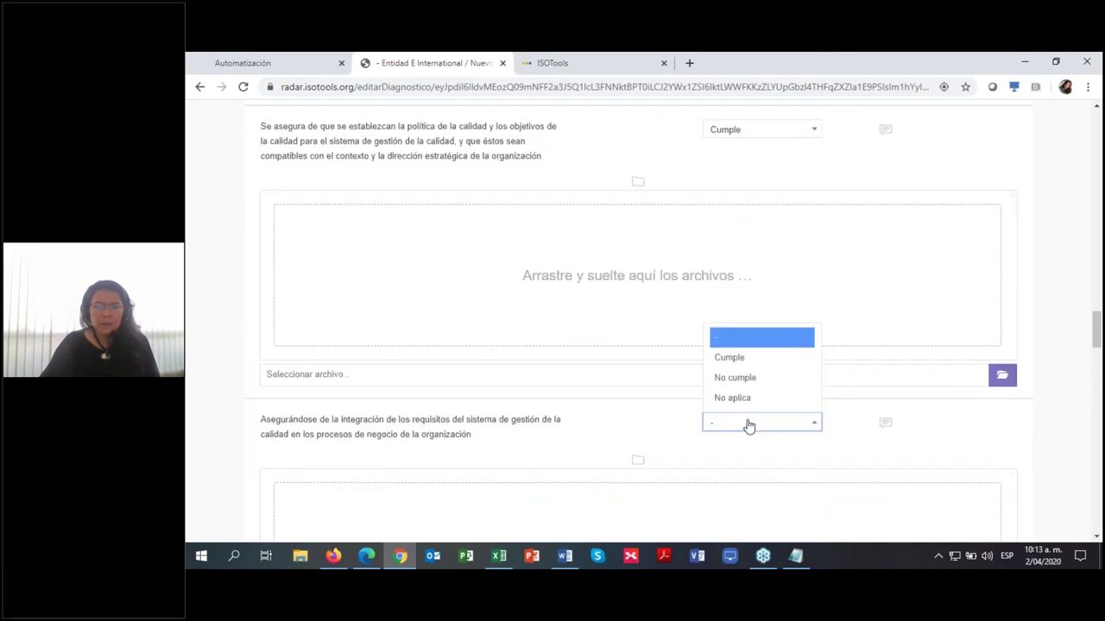
scroll(748, 426, down, 1)
click(751, 302)
scroll(757, 301, down, 3)
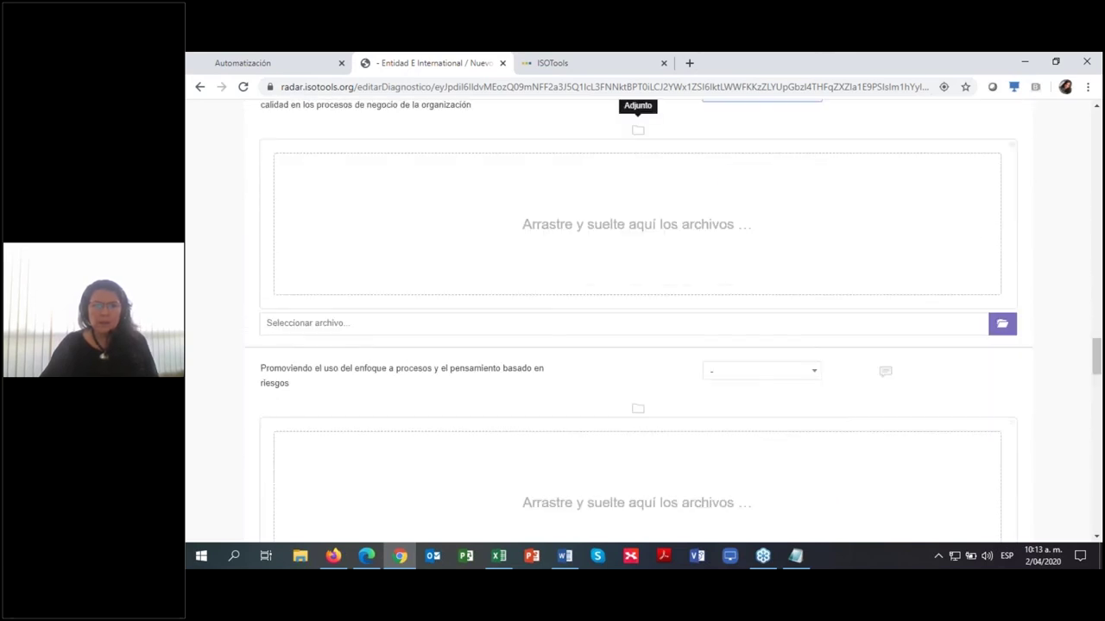
click(727, 367)
click(729, 409)
Step: Set the Hallazgo of the question on availability of the resources needed for the quality management system to No cumple
scroll(728, 410, down, 3)
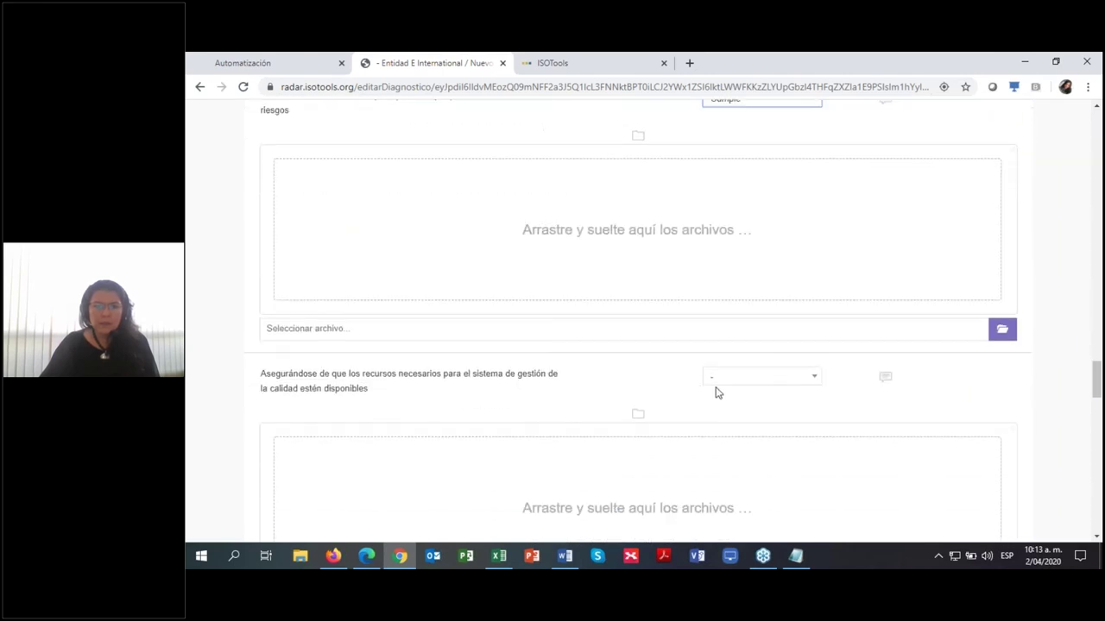
click(728, 380)
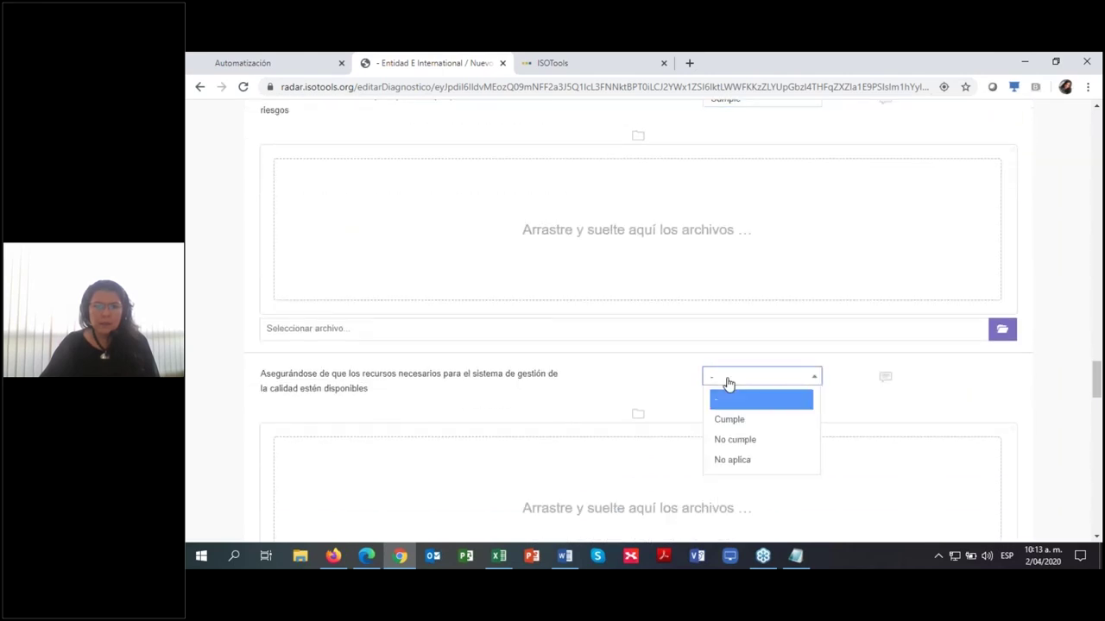
click(732, 439)
scroll(725, 435, down, 2)
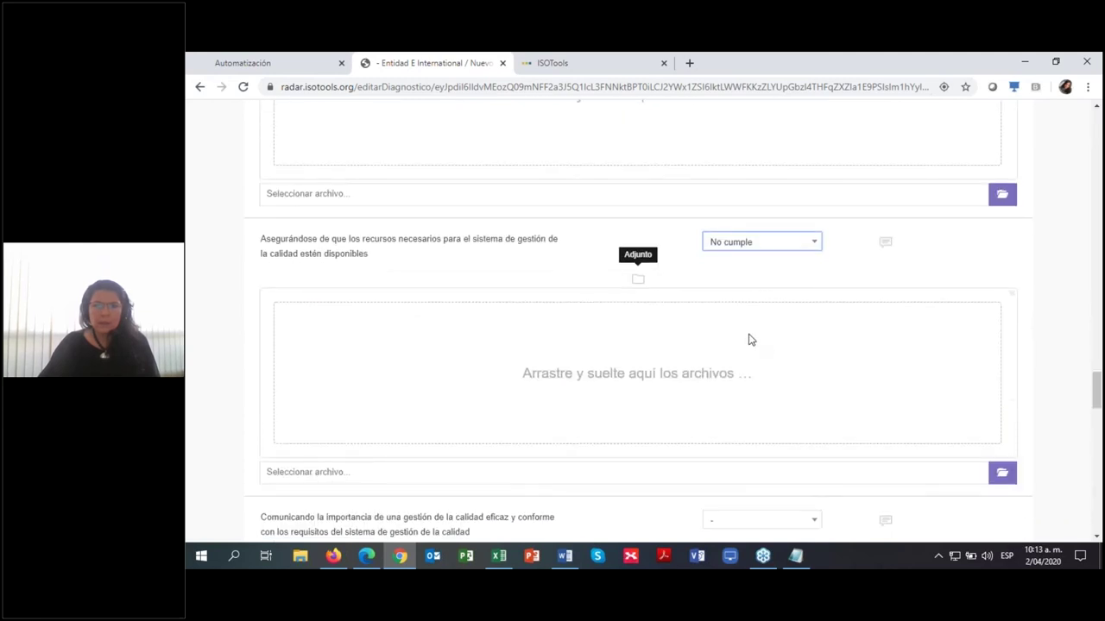
Step: Record in the resources question's observation that objectives exist without follow-up, a nonconformity with requirement 5.1 1 g) of ISO 9001
click(885, 242)
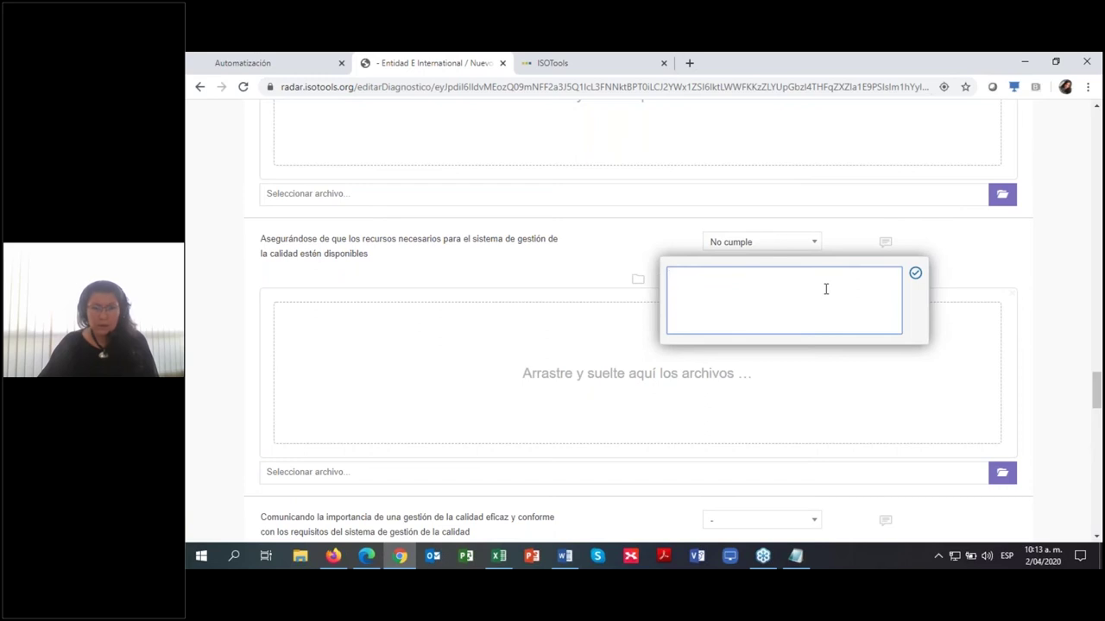
text(Se evidencia que la organización cuenta con unos objetivos del sistema de gestión no obstante no se hace seguimiento para asegurar que se logren los resultados previstos los cual configura una no conformidad con el requisito 5.1.1 g) de la norma ISO 9001)
scroll(918, 383, down, 1)
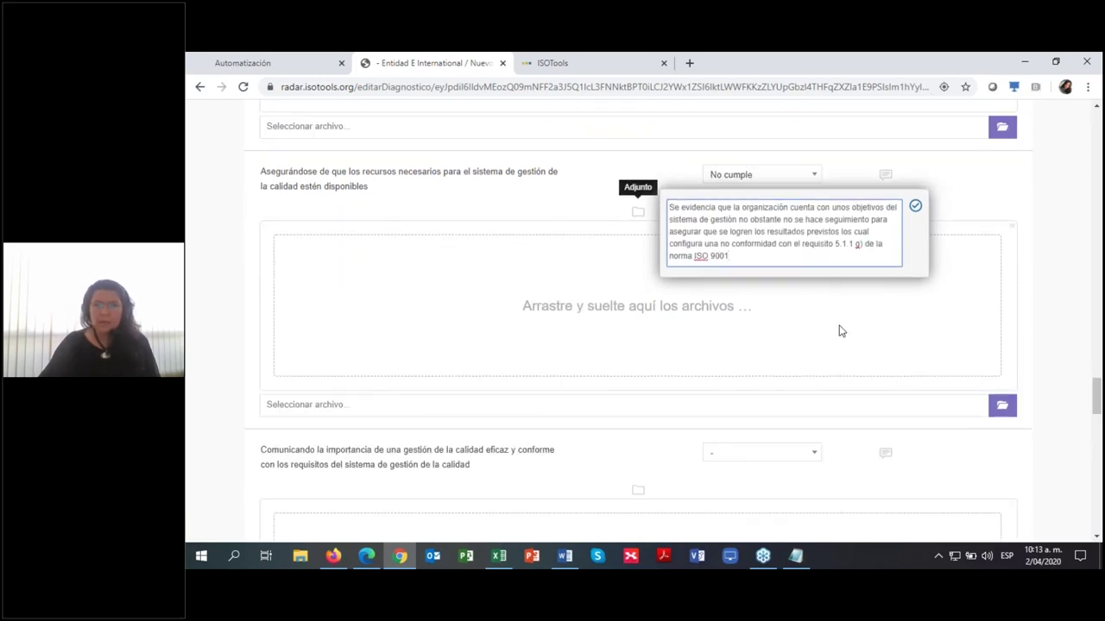
click(914, 207)
Step: Set the questions on communicating quality management's importance, achieving the intended results, and engaging and supporting people to Cumple
scroll(762, 353, down, 3)
click(765, 250)
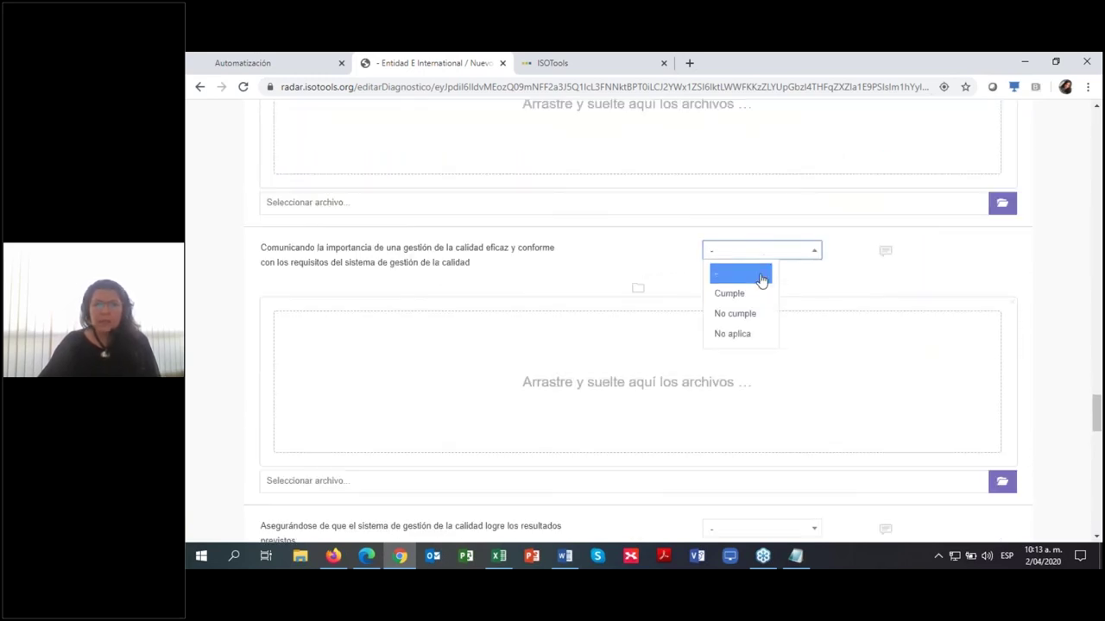
click(746, 294)
scroll(733, 321, down, 3)
click(735, 326)
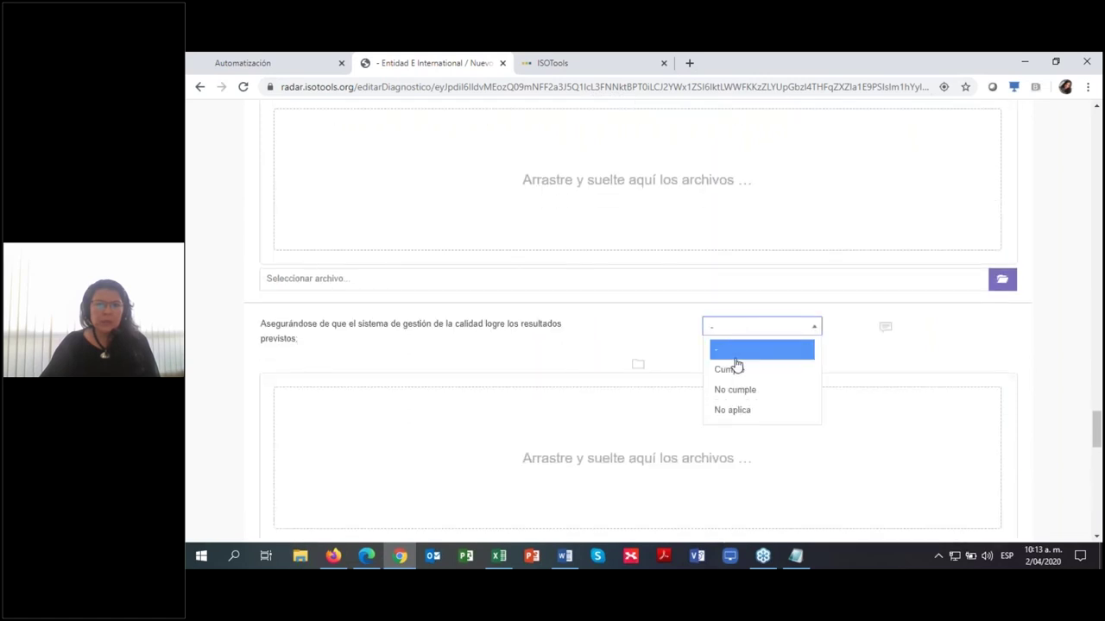
click(741, 371)
scroll(759, 379, down, 3)
click(759, 335)
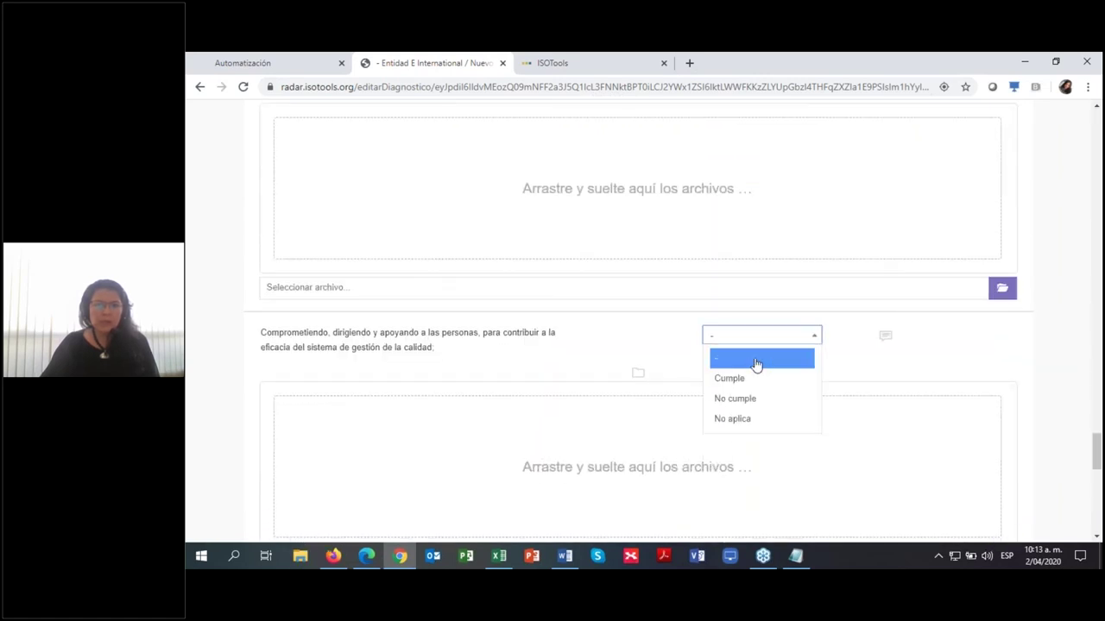
click(751, 379)
Step: Set the last two 5.1 questions, on promoting improvement and supporting other management roles, to Cumple
scroll(791, 378, down, 3)
click(762, 412)
click(750, 312)
scroll(710, 424, down, 3)
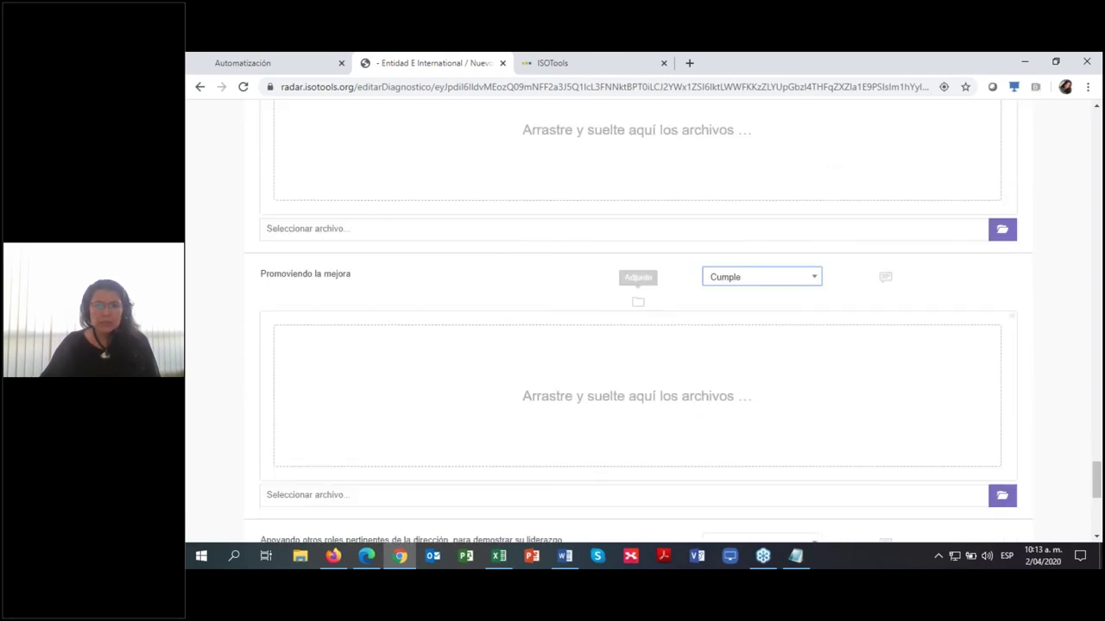
click(747, 478)
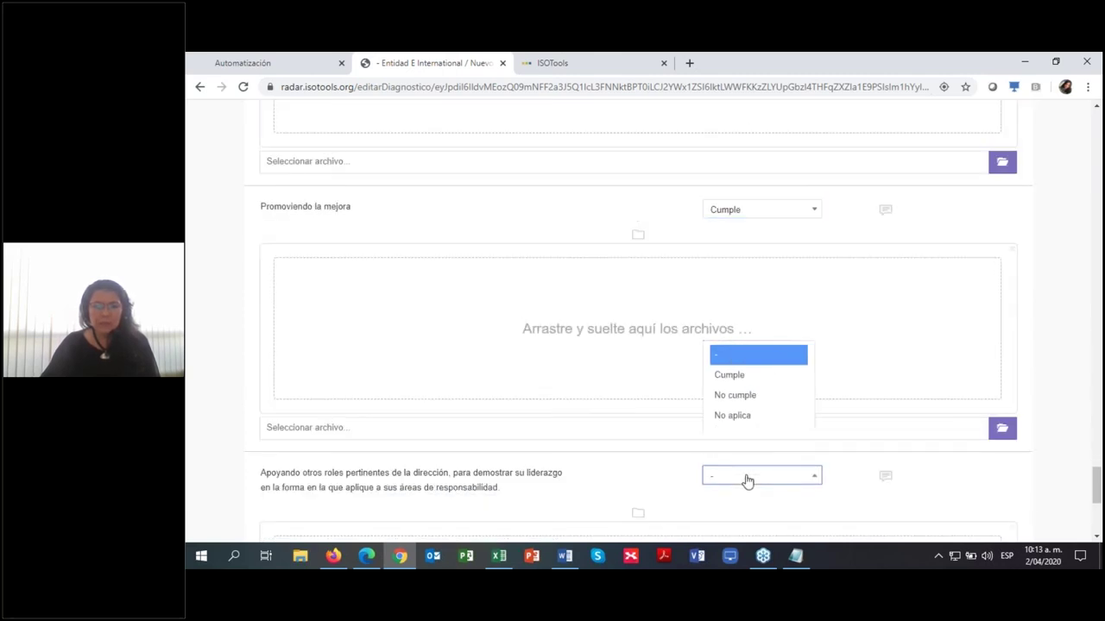
click(751, 386)
Step: Expand the Firmas section and draw a freehand signature for the auditor
scroll(727, 434, down, 5)
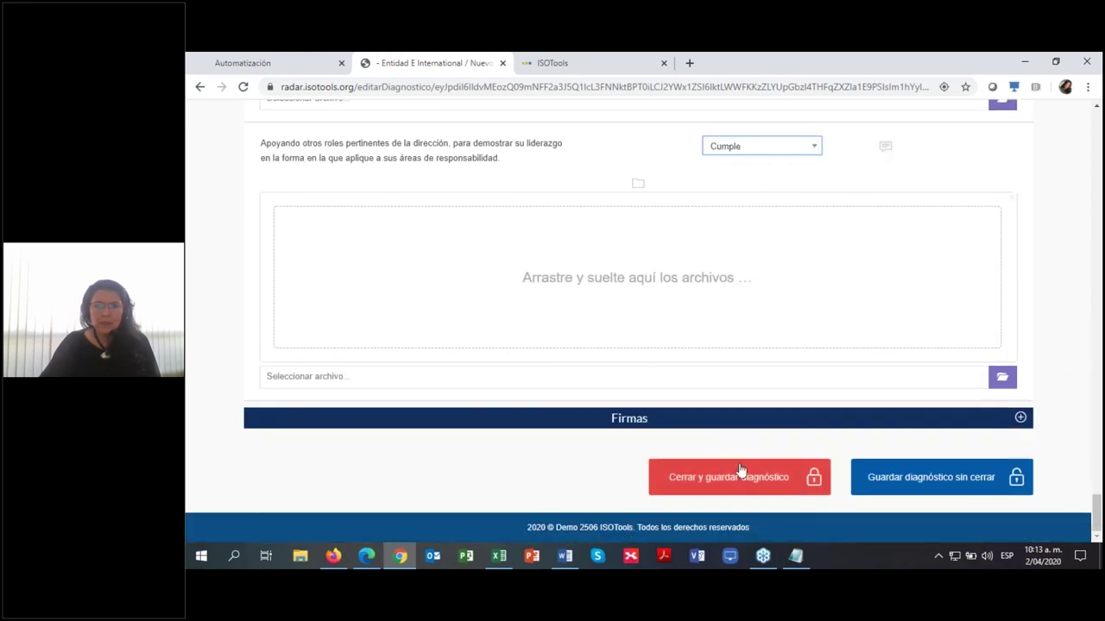
click(1020, 420)
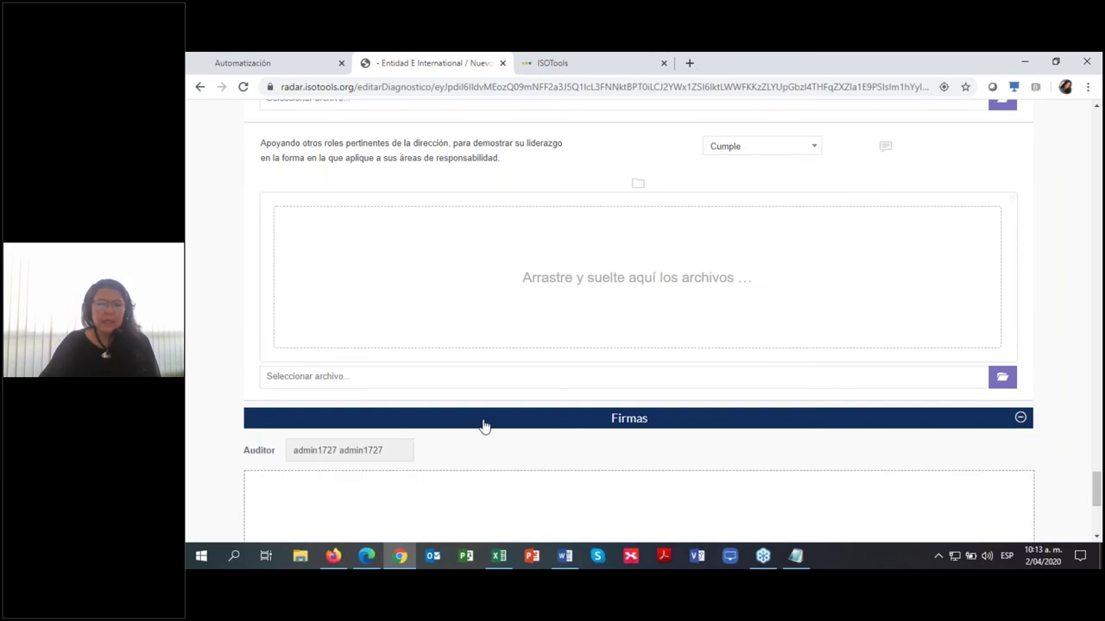
scroll(535, 343, down, 2)
scroll(535, 354, down, 2)
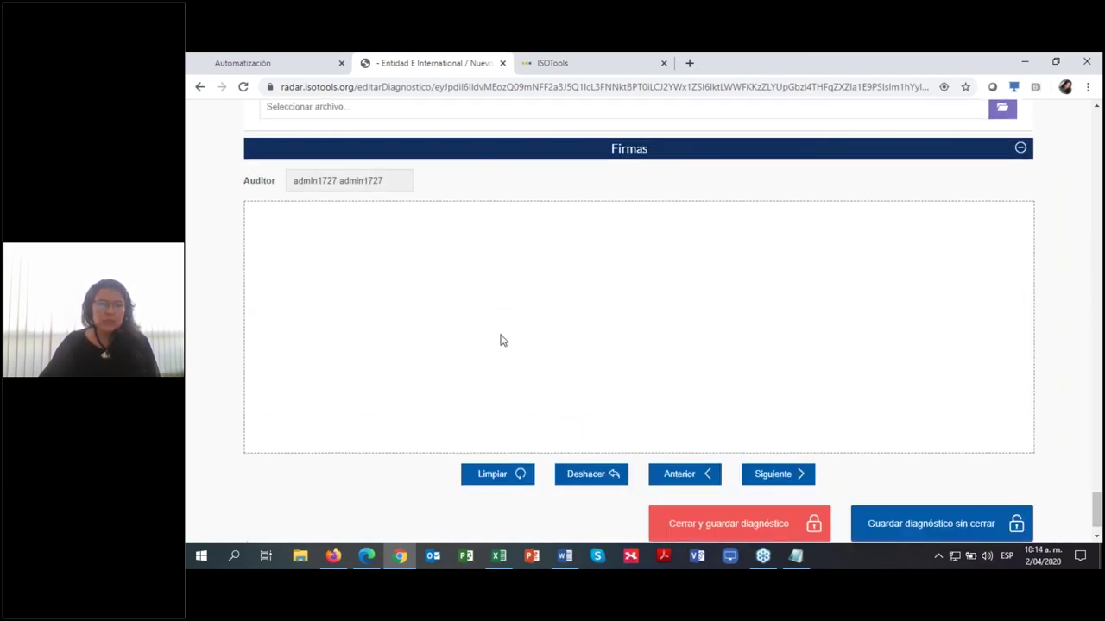
mouse_move(475, 346)
mouse_down()
mouse_move(486, 382)
mouse_move(594, 385)
mouse_move(698, 299)
mouse_move(721, 314)
mouse_up()
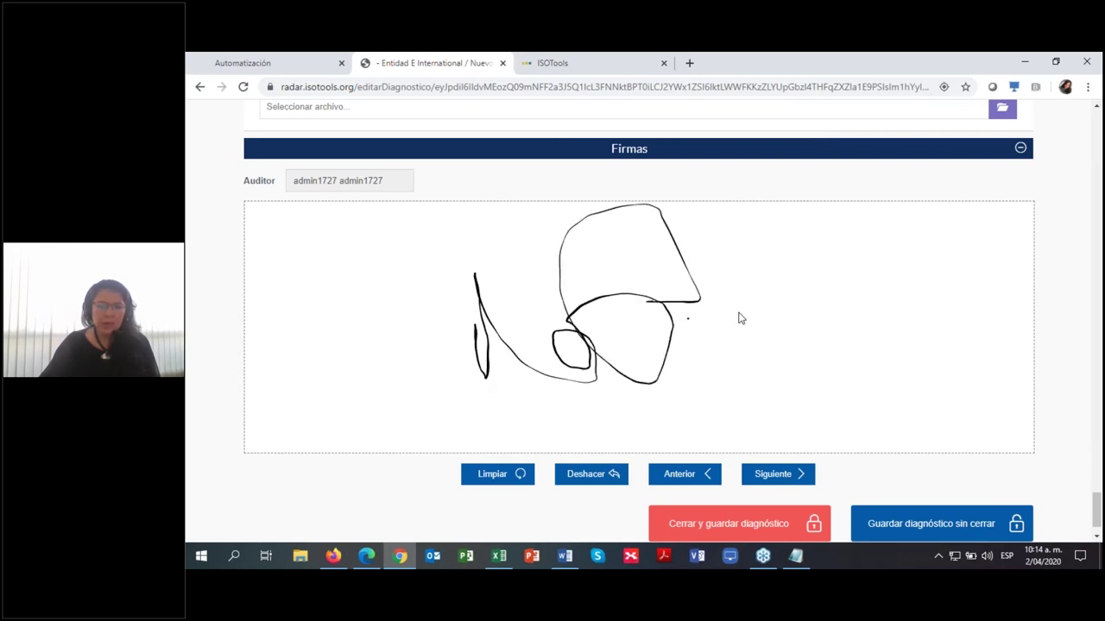
scroll(739, 318, down, 1)
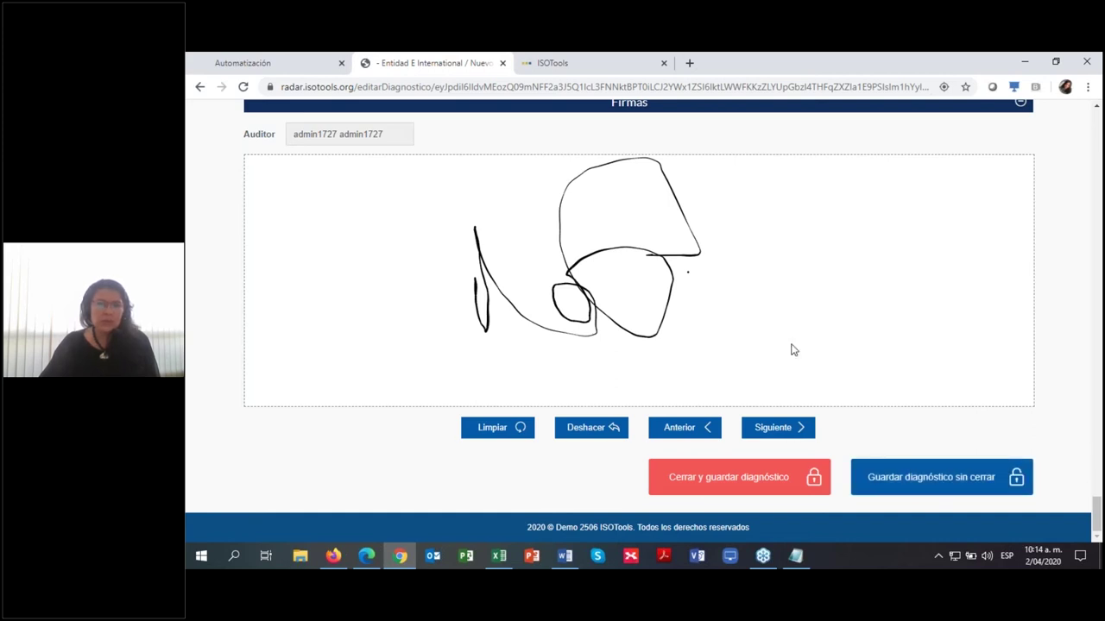
Step: Close and save the diagnosis, and check the list of completed diagnoses for E International
scroll(791, 347, up, 3)
scroll(792, 348, down, 3)
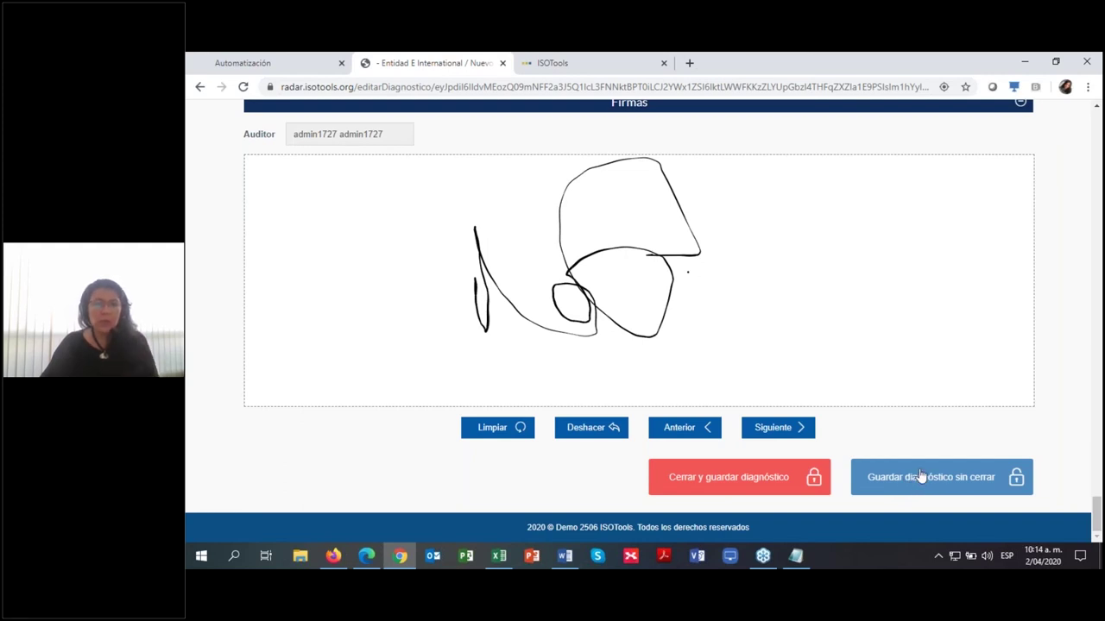
click(732, 484)
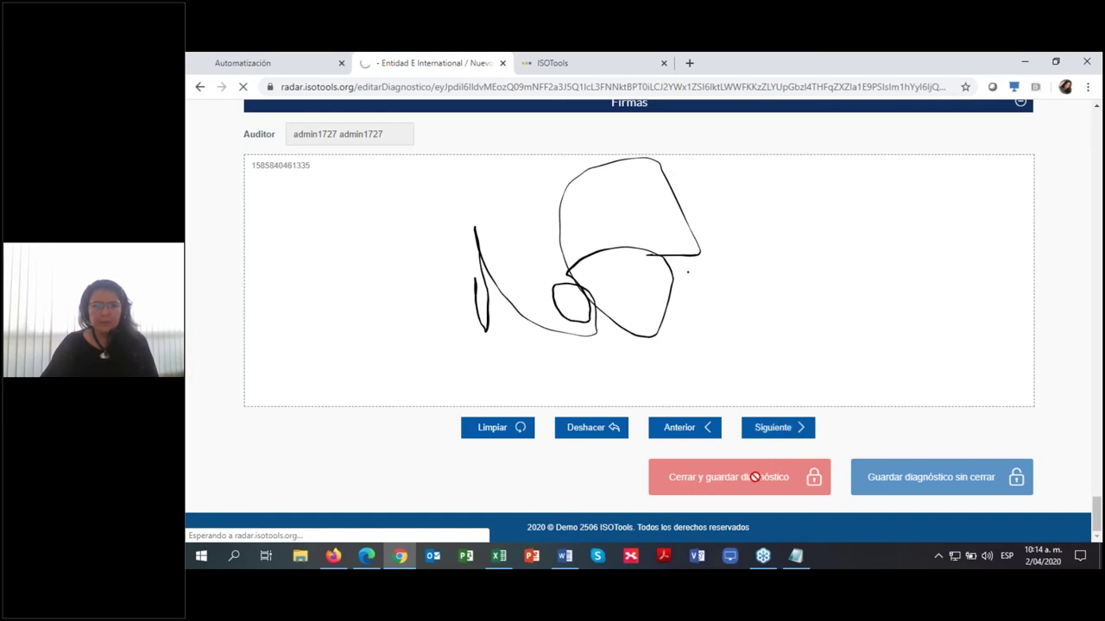
scroll(604, 332, up, 10)
scroll(603, 325, up, 10)
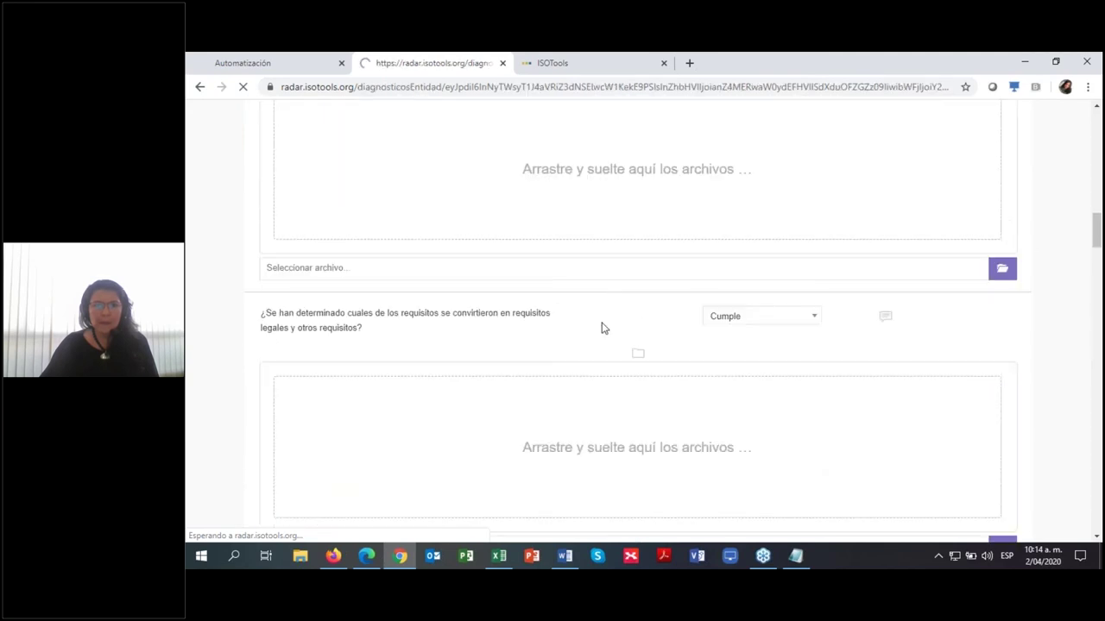
scroll(584, 406, down, 1)
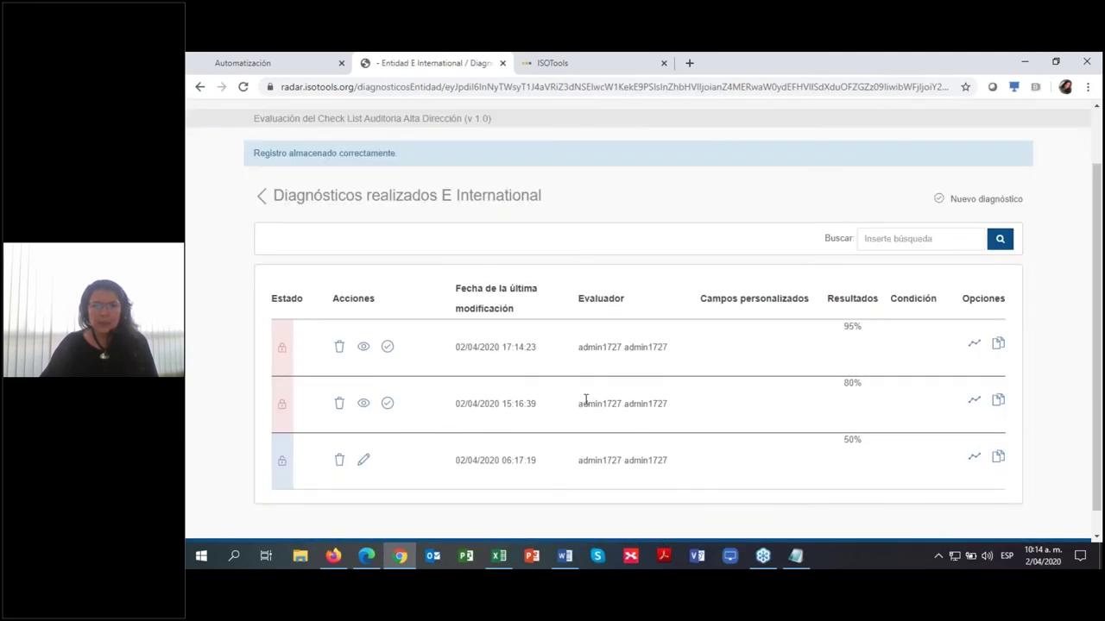
scroll(580, 401, up, 1)
scroll(580, 401, down, 2)
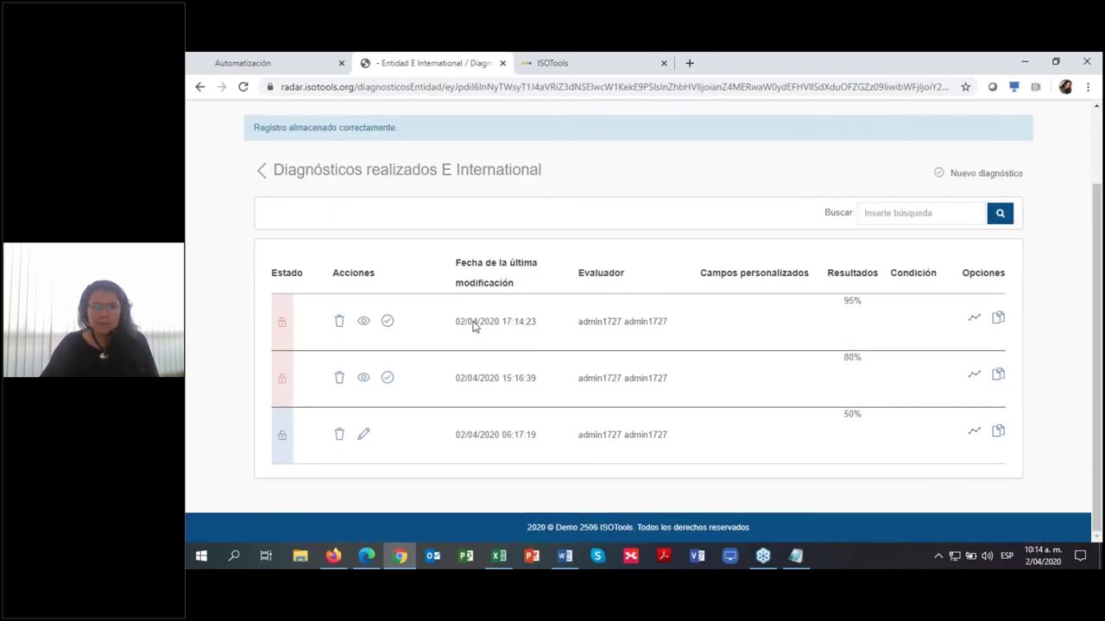
scroll(788, 233, up, 2)
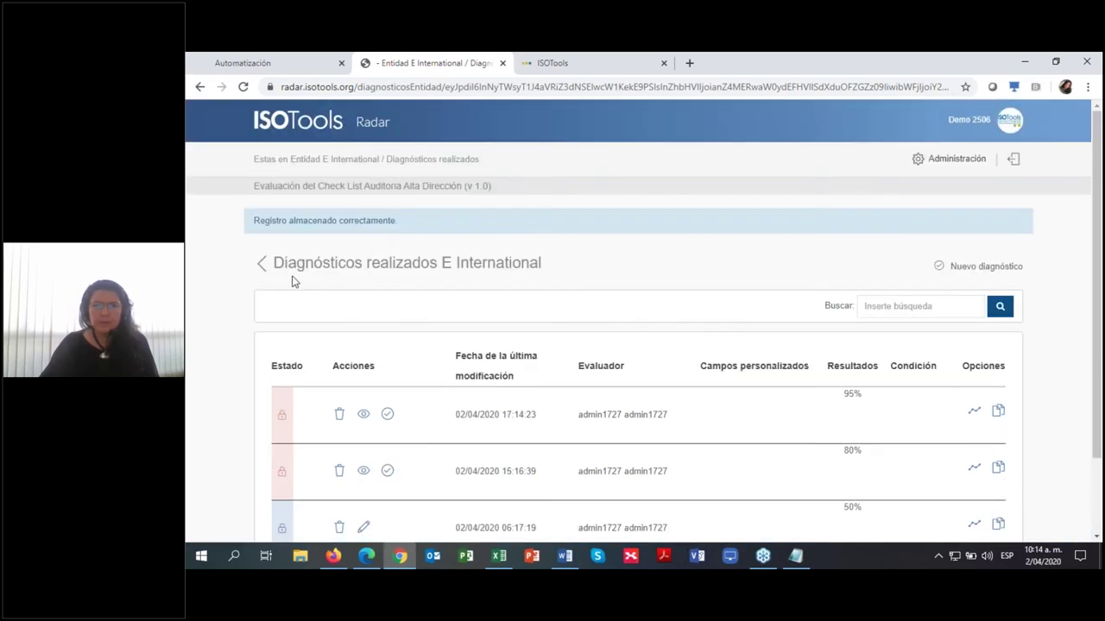
Step: Return to the Nuevo diagnóstico form and set Tareas asociadas to 2020-001
click(264, 271)
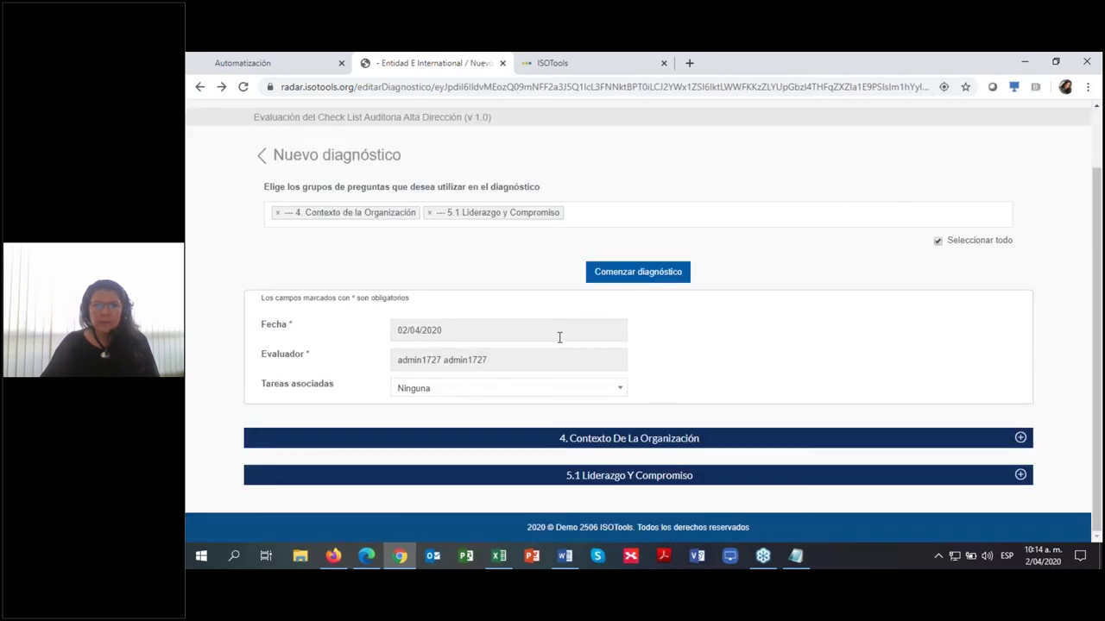
click(547, 388)
click(492, 432)
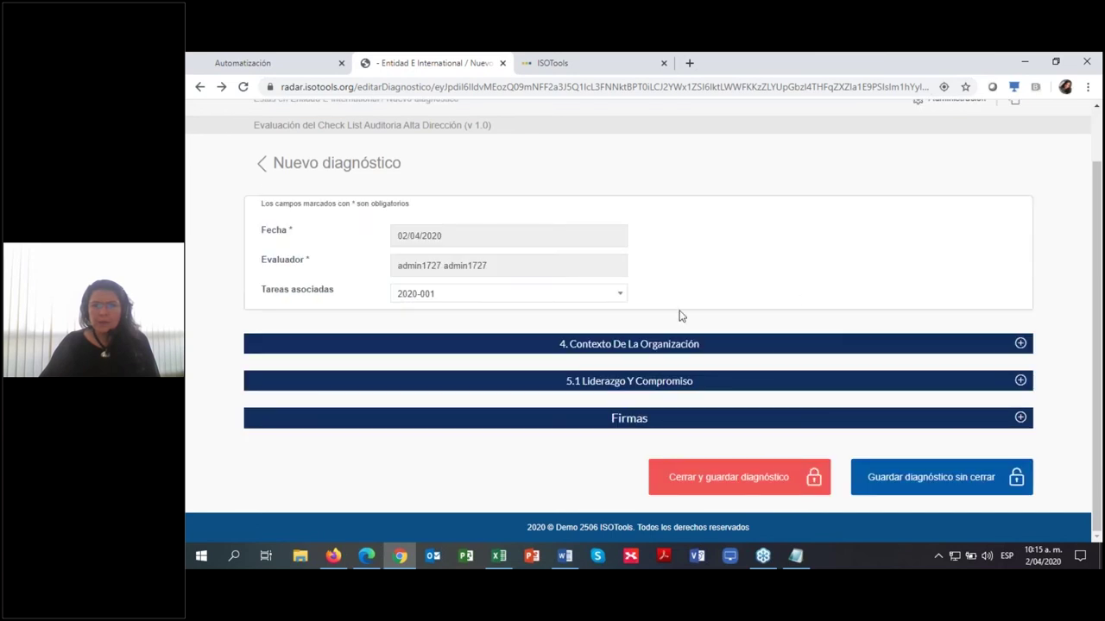
click(509, 298)
click(722, 313)
scroll(847, 295, up, 1)
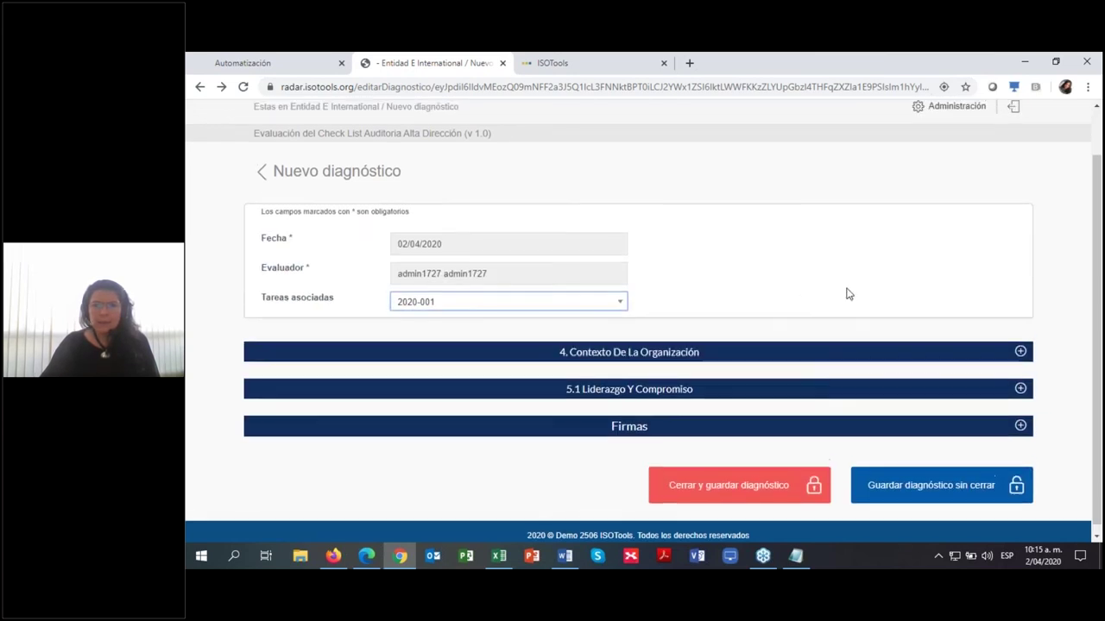
Step: Expand section 4, Contexto De La Organización, and review its findings question by question without changing them
scroll(898, 258, up, 1)
scroll(895, 267, down, 1)
scroll(929, 249, up, 1)
scroll(929, 250, down, 1)
click(662, 345)
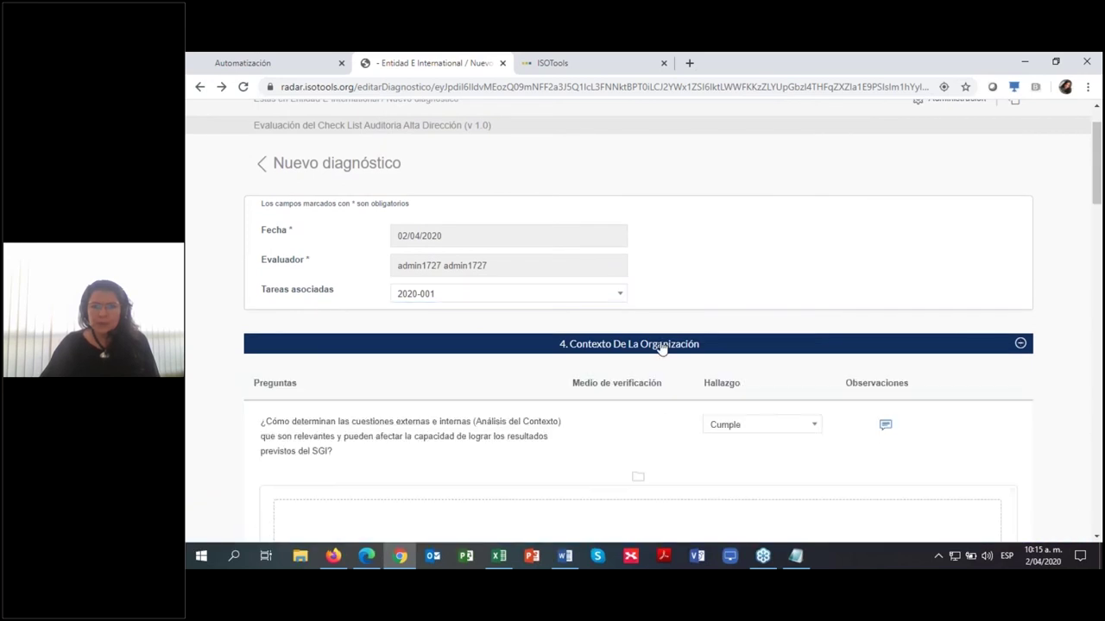
click(733, 425)
click(731, 425)
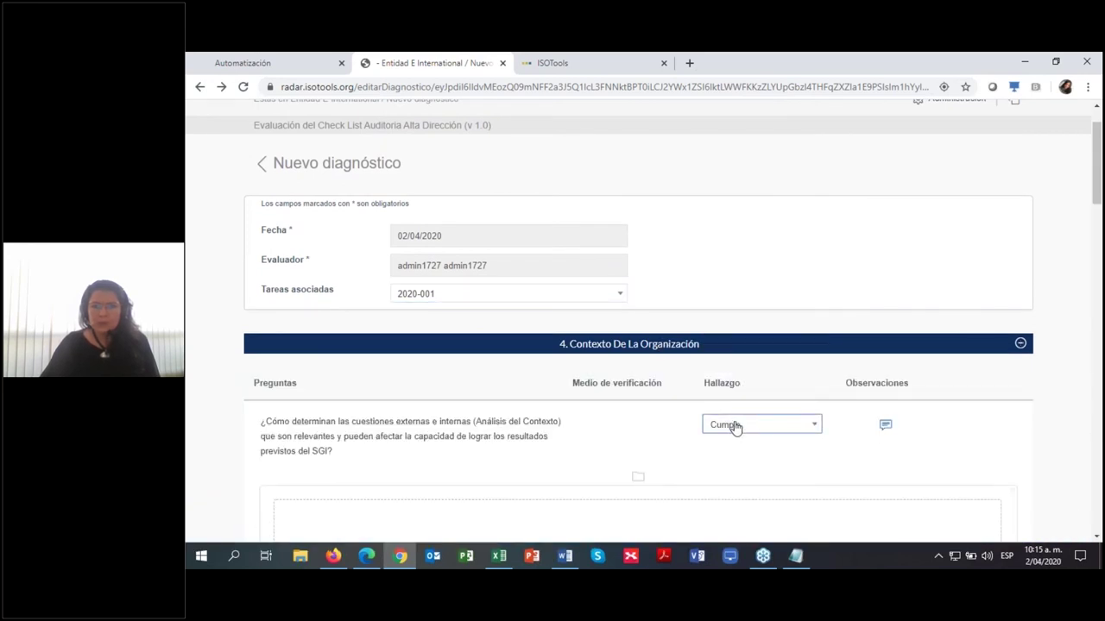
scroll(861, 301, down, 4)
scroll(760, 411, down, 1)
scroll(760, 412, down, 13)
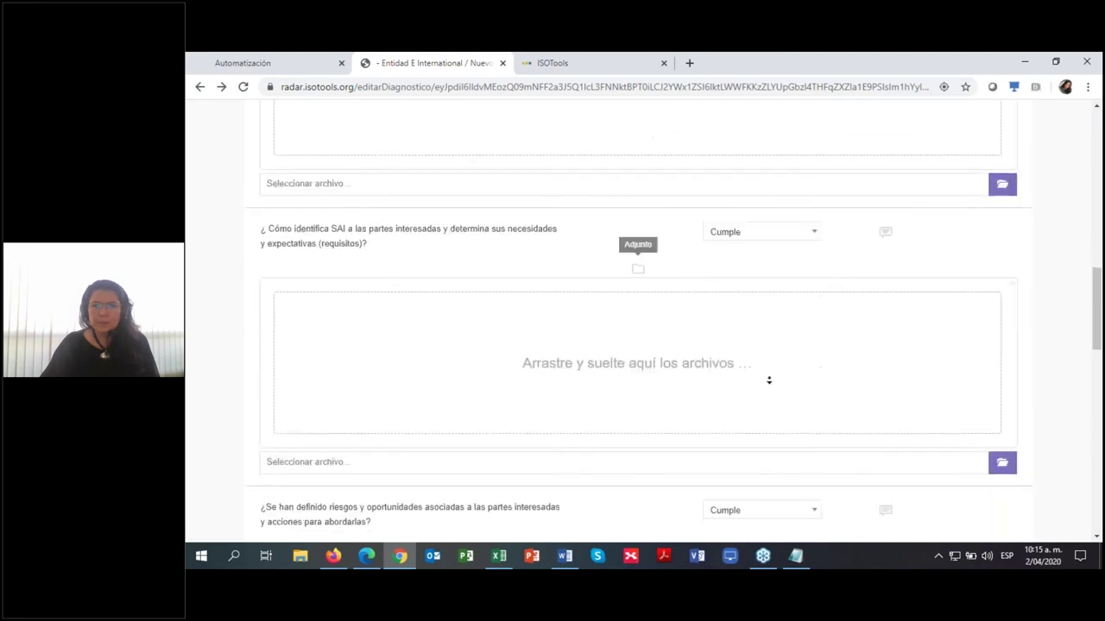
scroll(769, 383, down, 4)
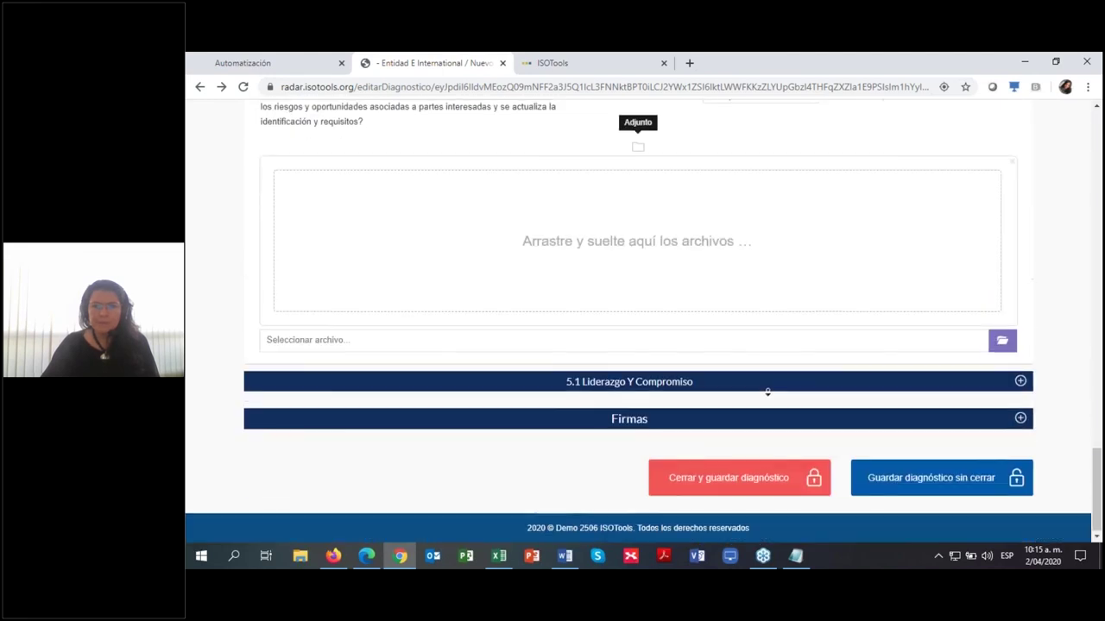
Step: Expand section 5.1, Liderazgo Y Compromiso, and read the observation on the No cumple question about necessary resources
click(676, 381)
scroll(682, 380, down, 6)
scroll(747, 375, down, 9)
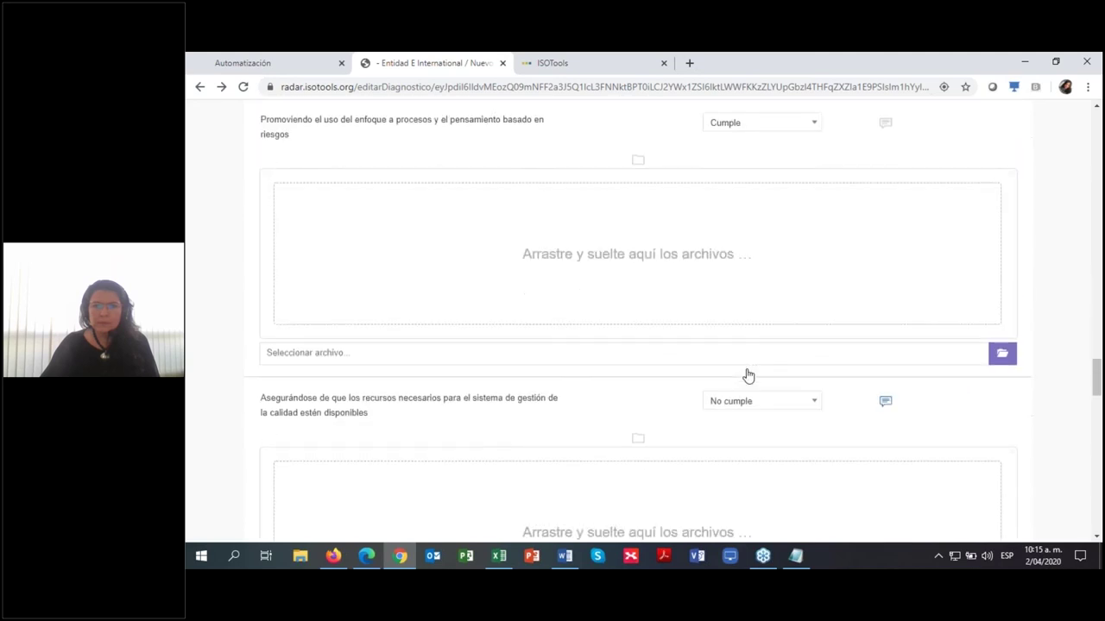
click(887, 170)
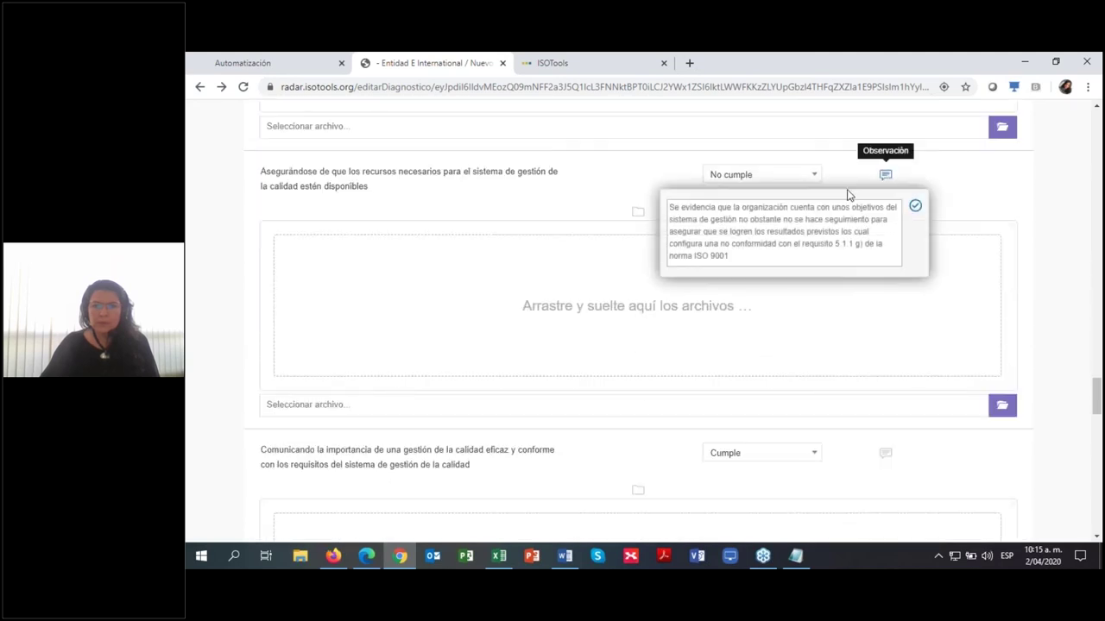
scroll(865, 301, down, 1)
scroll(863, 334, down, 10)
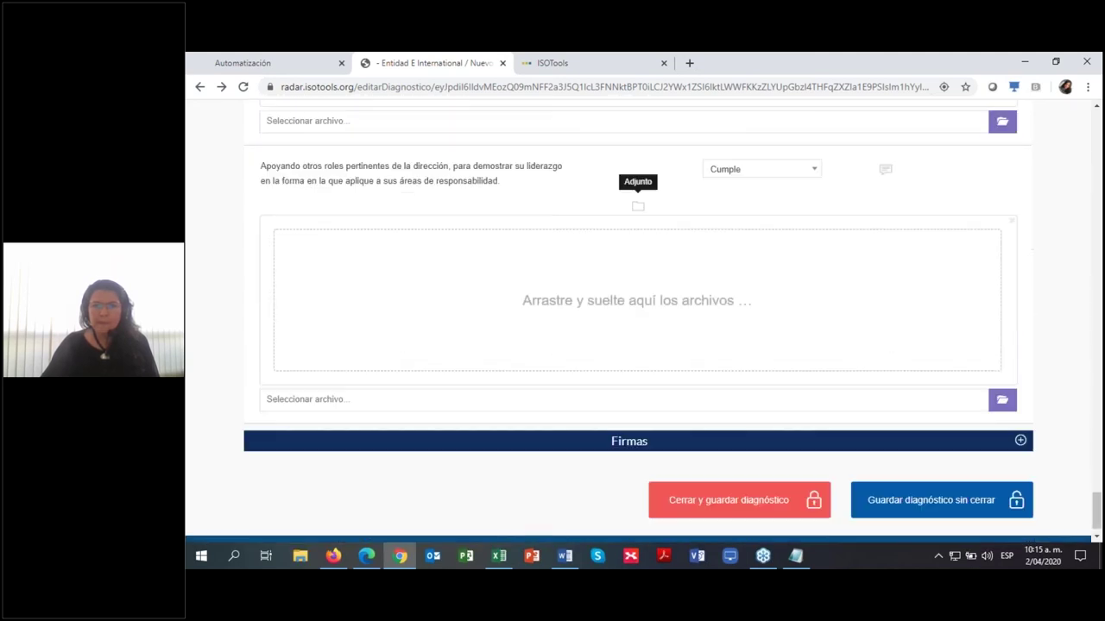
Step: Draw the auditor's required freehand signature under Firmas, then close and save the diagnosis
click(772, 468)
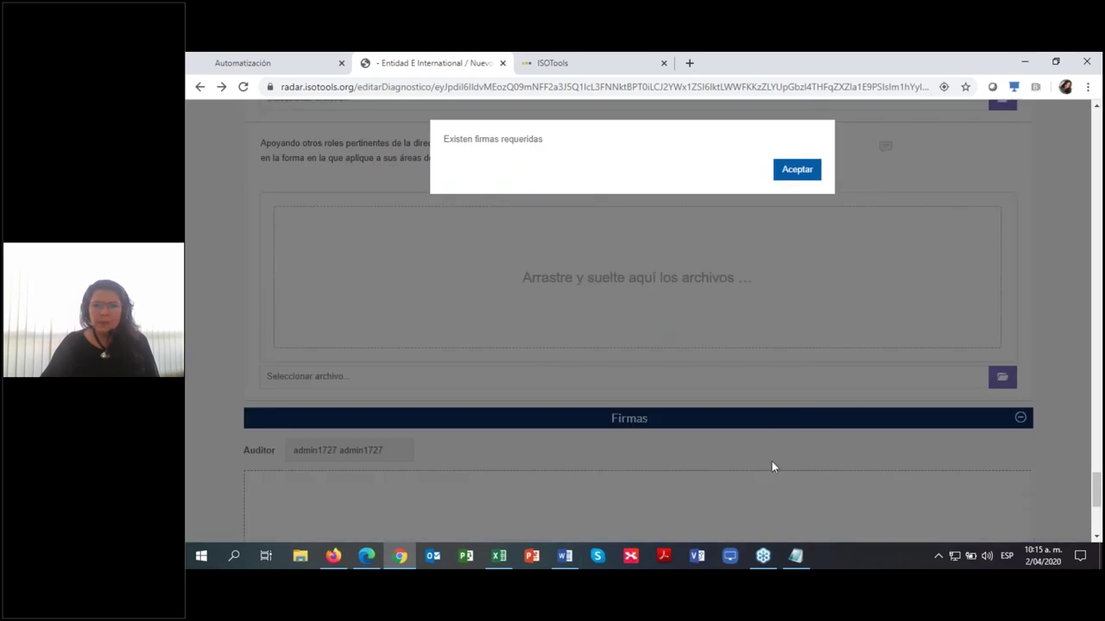
click(799, 173)
scroll(708, 434, down, 3)
drag(533, 371, 532, 366)
mouse_move(671, 293)
mouse_down()
mouse_move(636, 319)
mouse_move(785, 347)
mouse_up()
click(758, 524)
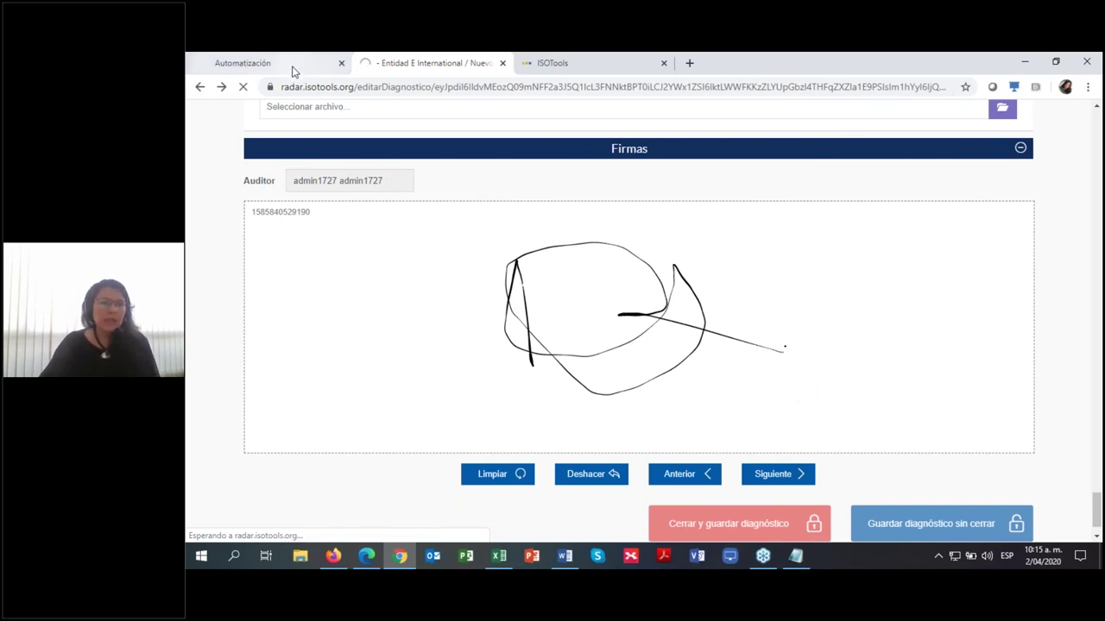
Step: Switch back to ISOTools, return to the Programa de Auditoría list and open program 2020-01 at its related audit plans
click(240, 61)
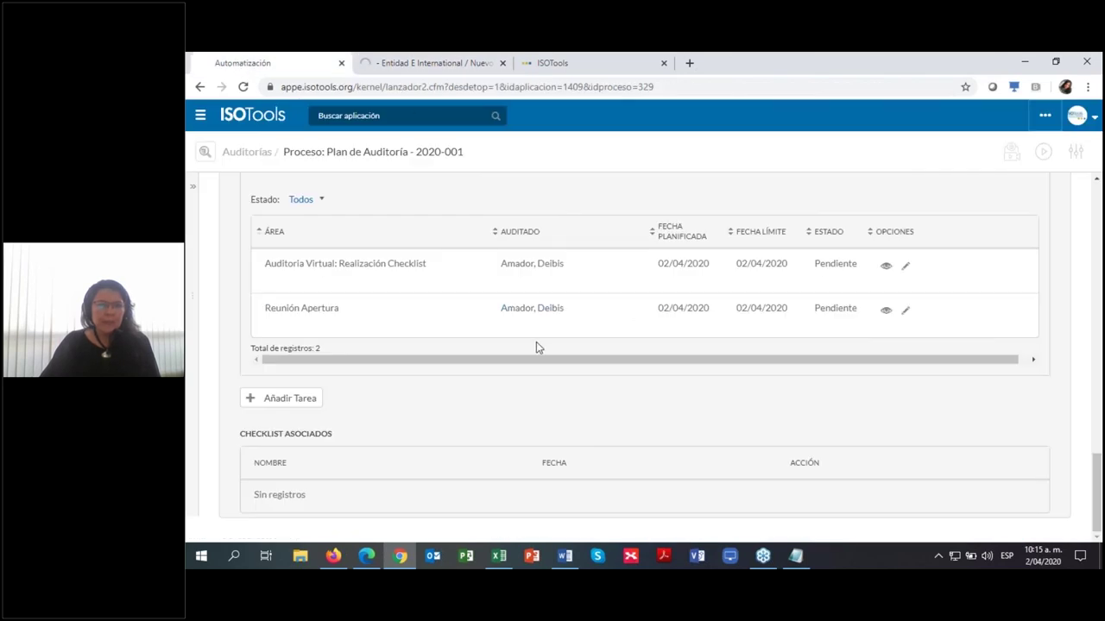
scroll(526, 352, up, 10)
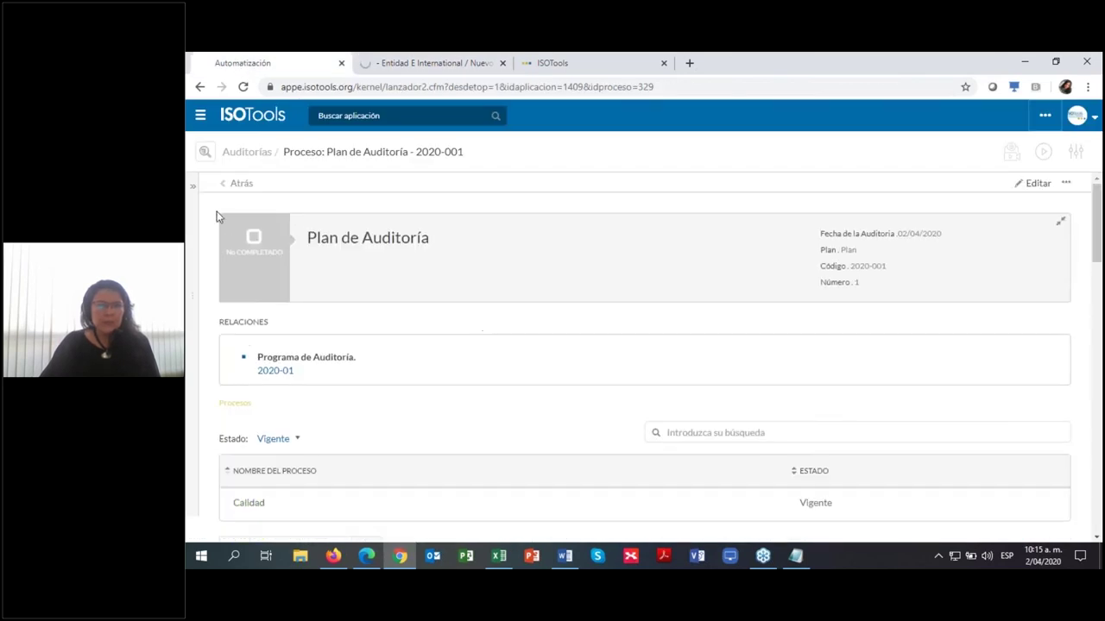
click(226, 185)
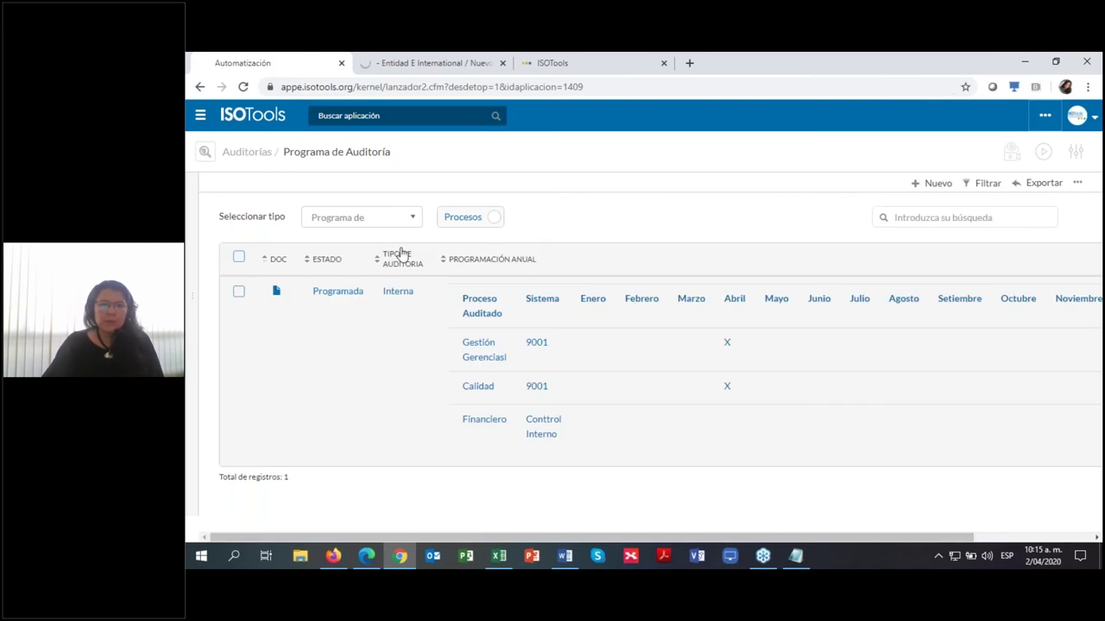
click(351, 302)
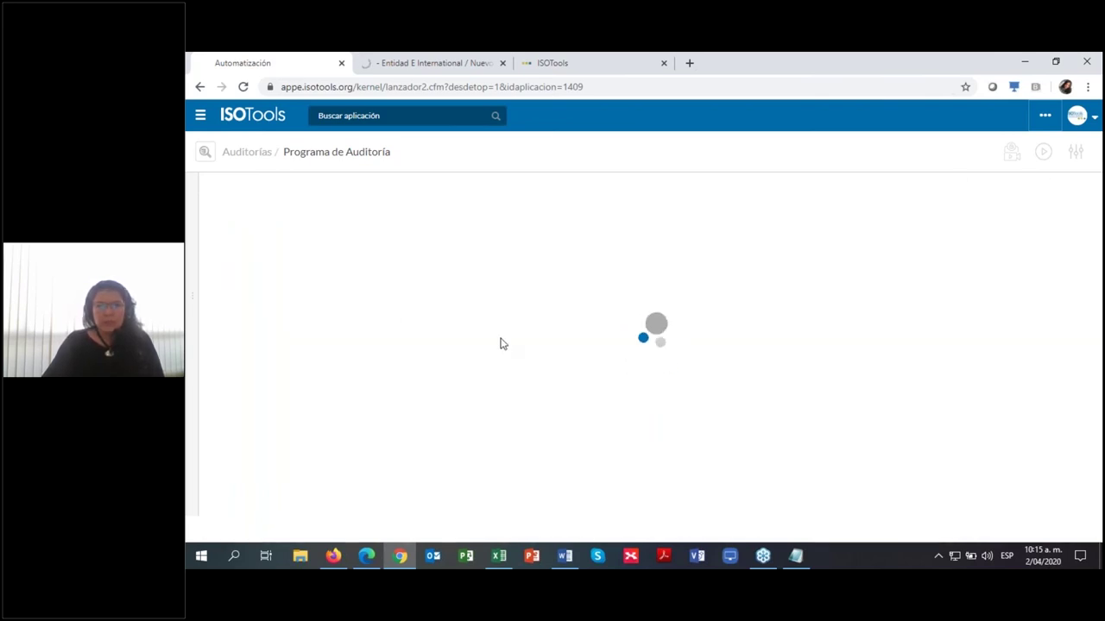
scroll(614, 389, down, 10)
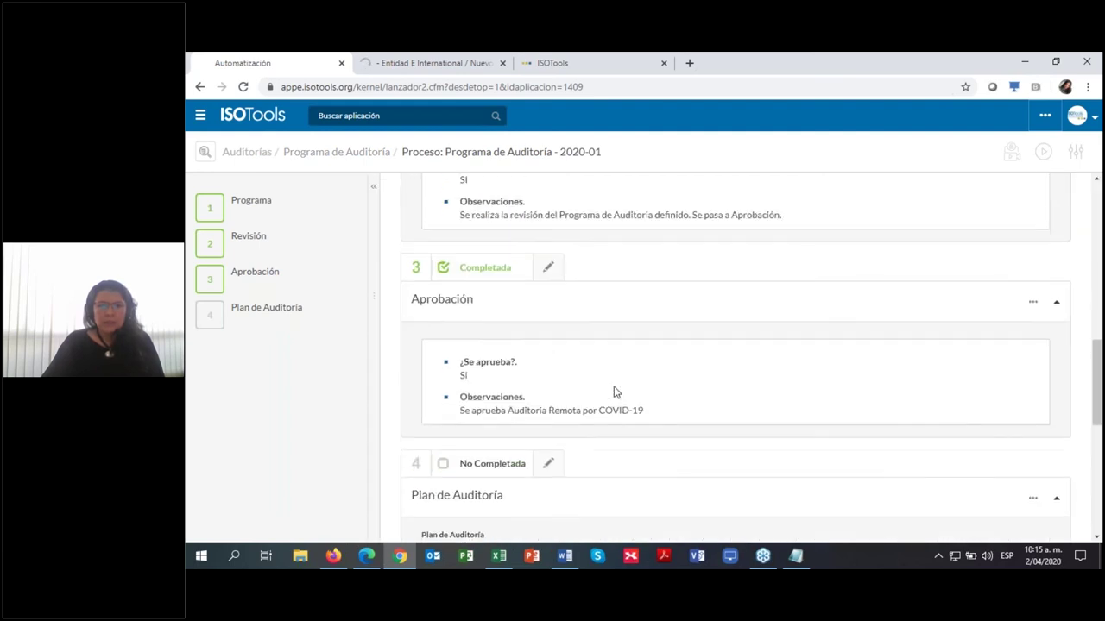
scroll(614, 390, down, 2)
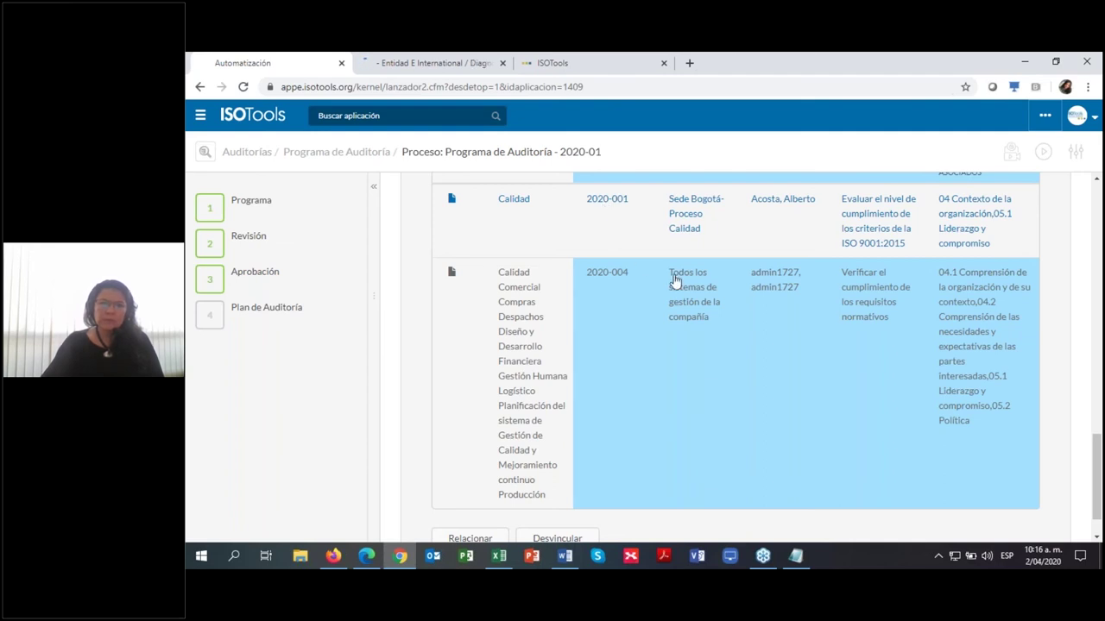
Step: Open the summary of related plan 2020-001, go through to its associated checklists, and continue to the full record in Auditorías
click(733, 365)
scroll(735, 365, down, 3)
scroll(739, 370, down, 15)
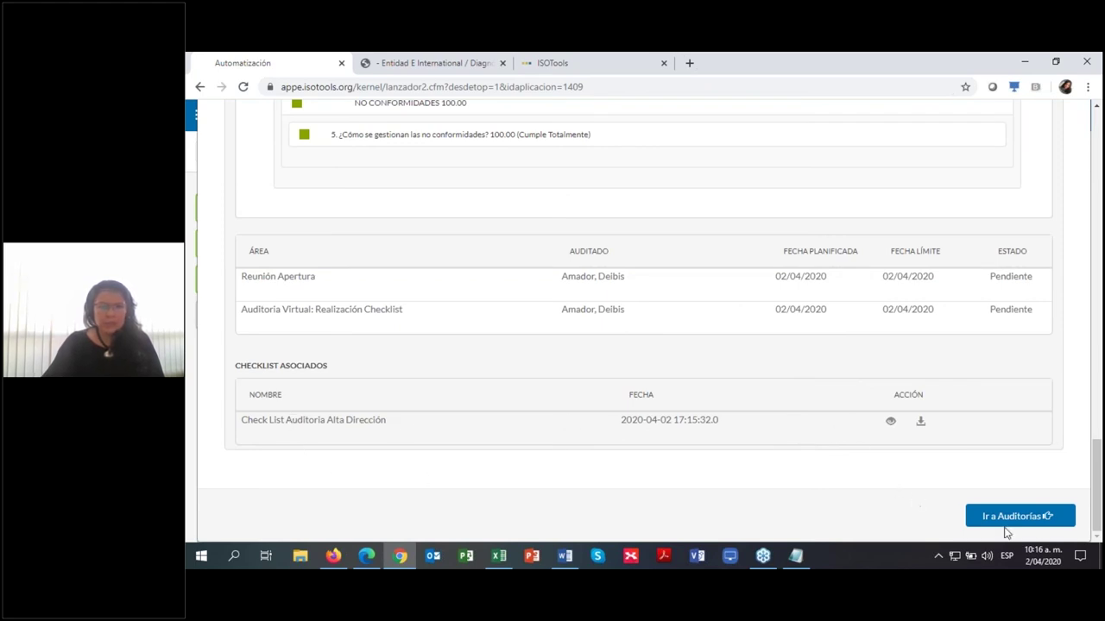
click(1038, 520)
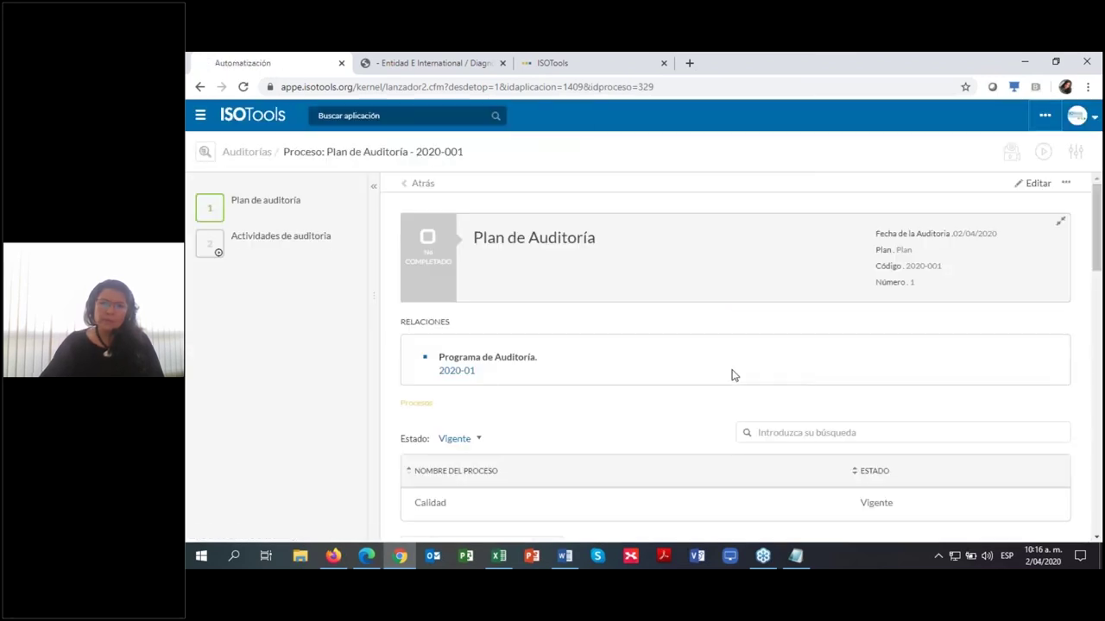
Step: Find the checklists associated with plan 2020-001 and open the Check List Auditoria Alta Dirección report for viewing
scroll(731, 375, down, 10)
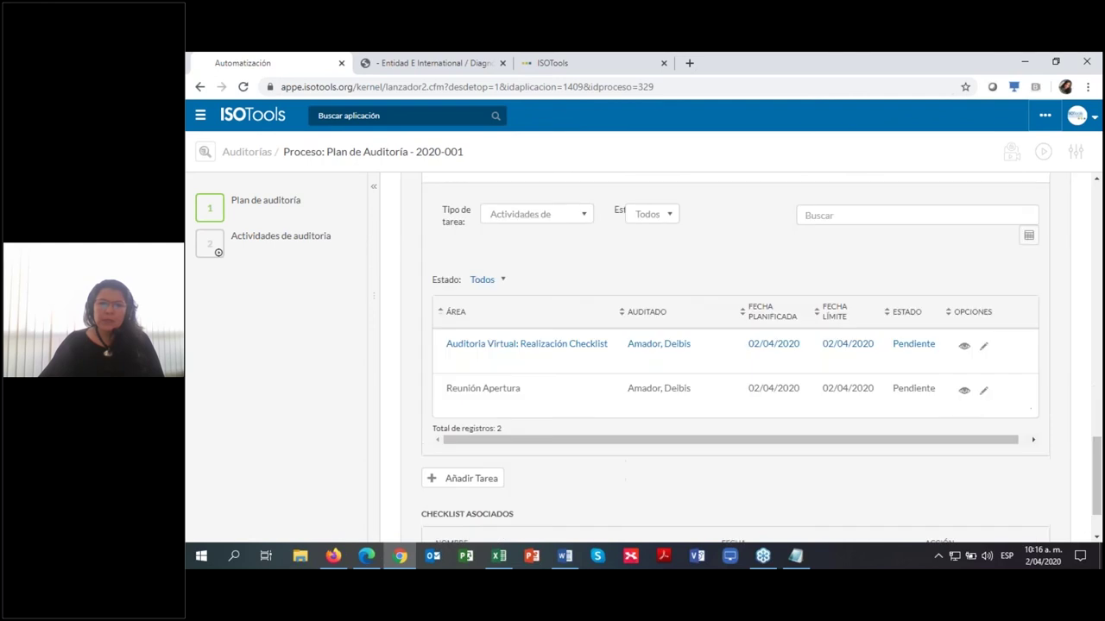
drag(533, 492, 934, 478)
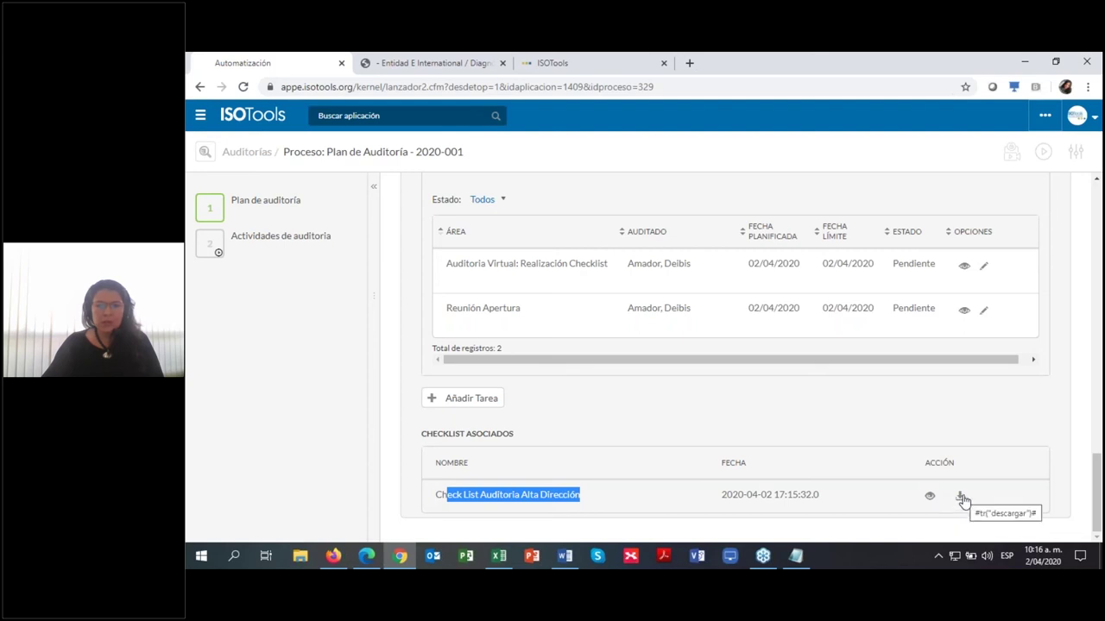
click(932, 504)
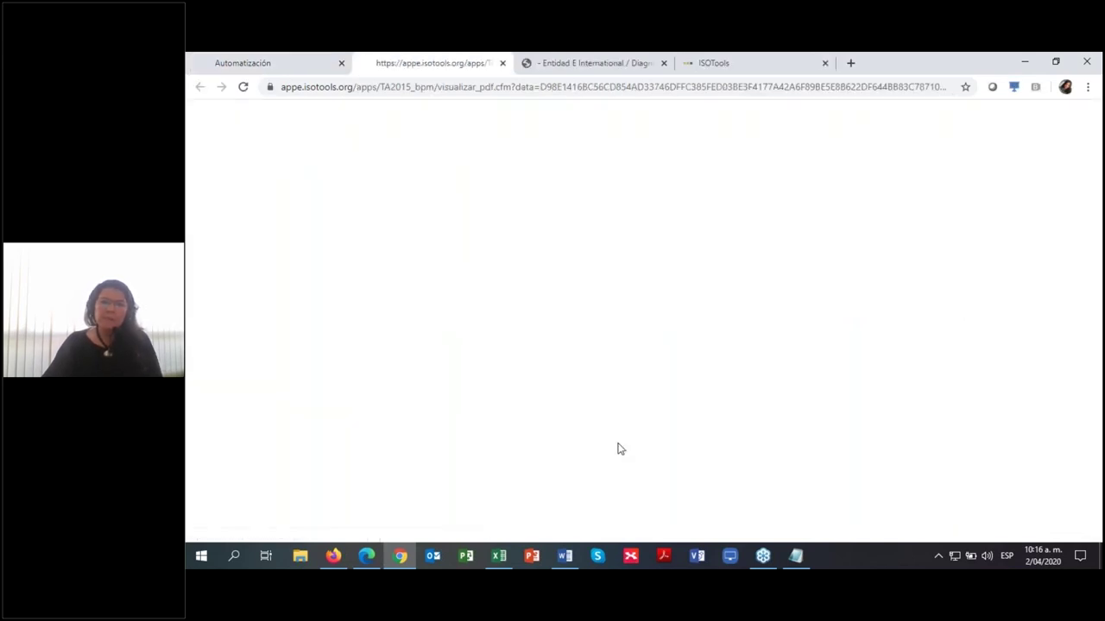
Step: Examine the checklist report from the compliance summary and total through the section 4 and 5.1 answers to the signatures
scroll(725, 345, down, 1)
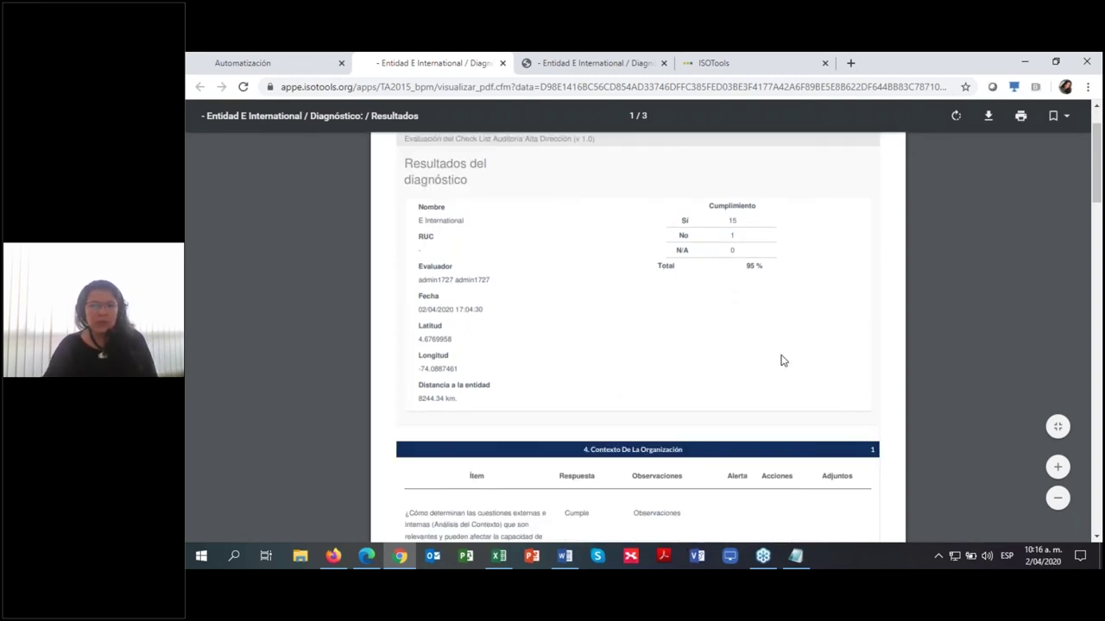
scroll(777, 354, up, 1)
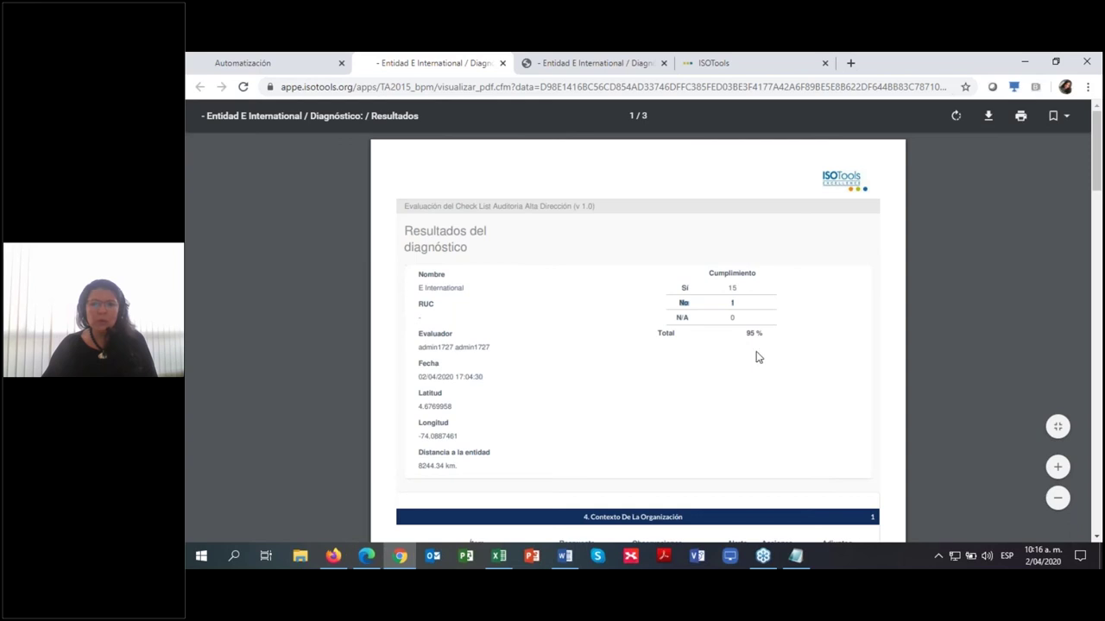
scroll(756, 356, down, 2)
drag(738, 199, 765, 199)
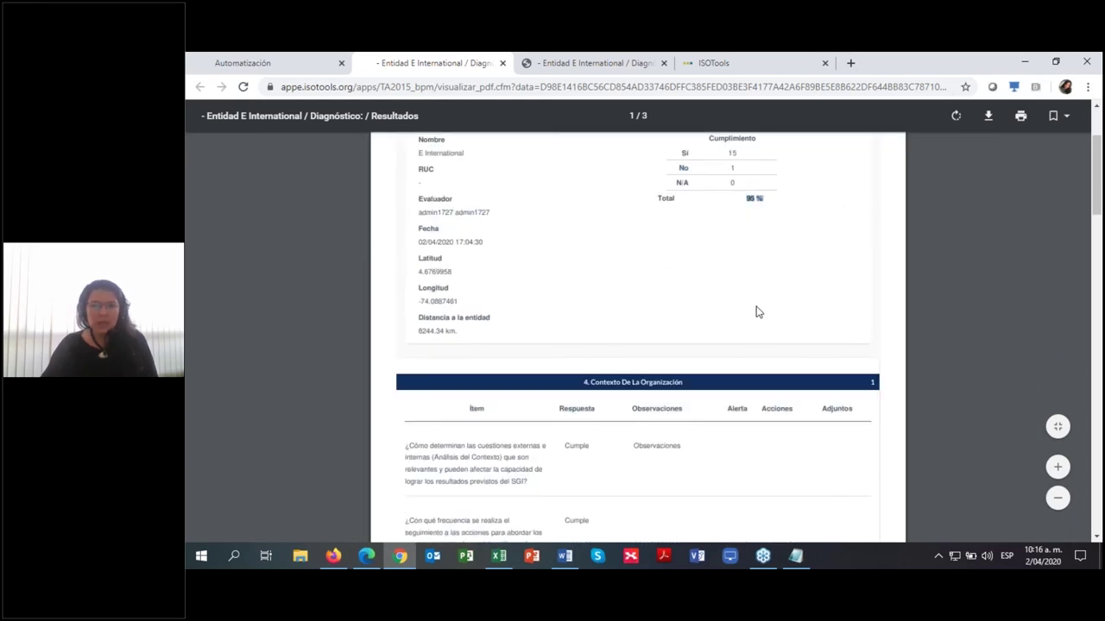
scroll(756, 312, down, 2)
scroll(648, 376, down, 7)
scroll(699, 386, down, 4)
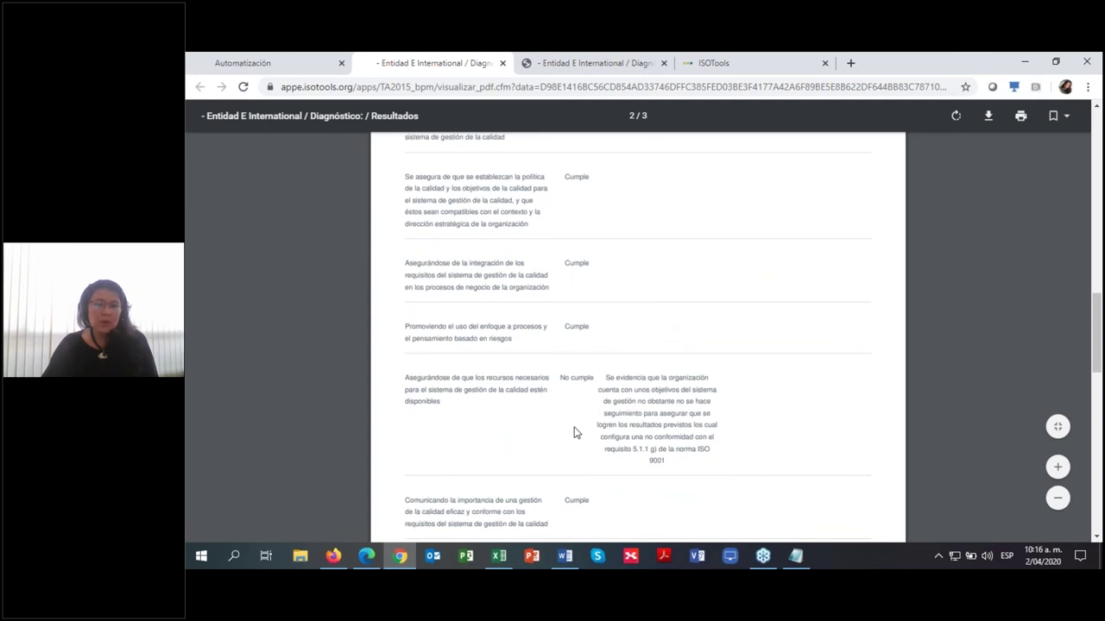
scroll(699, 424, down, 1)
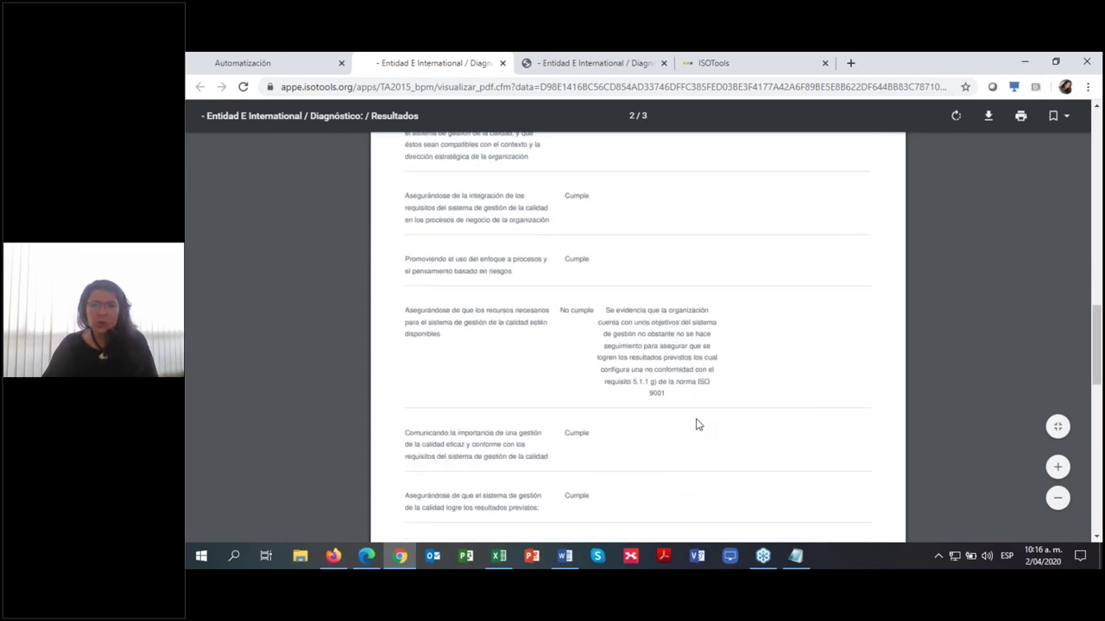
scroll(699, 424, down, 2)
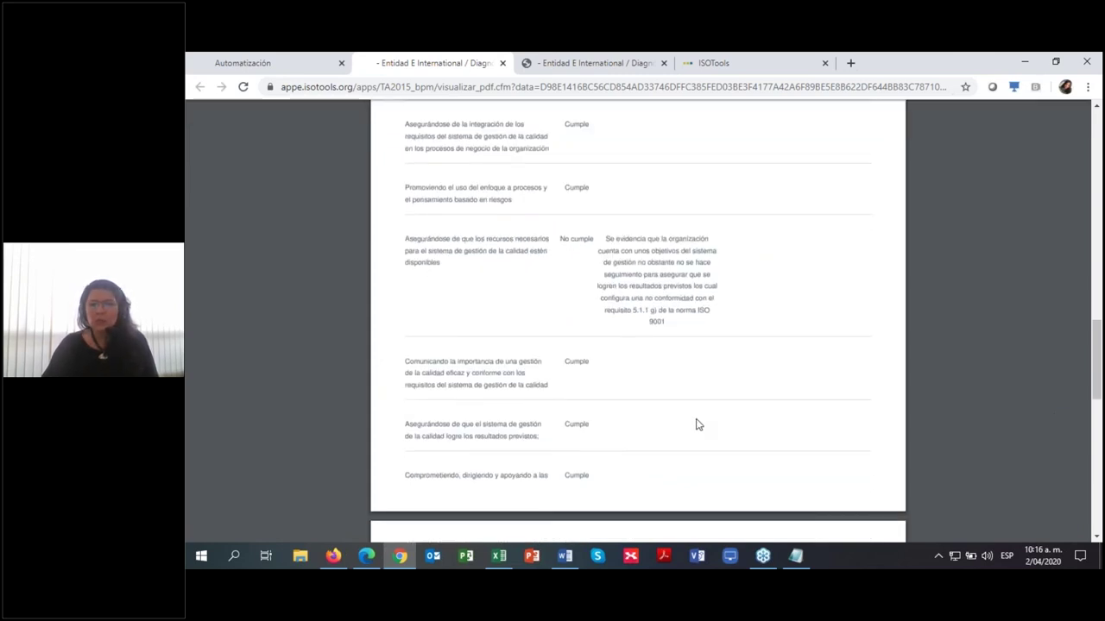
scroll(698, 424, down, 8)
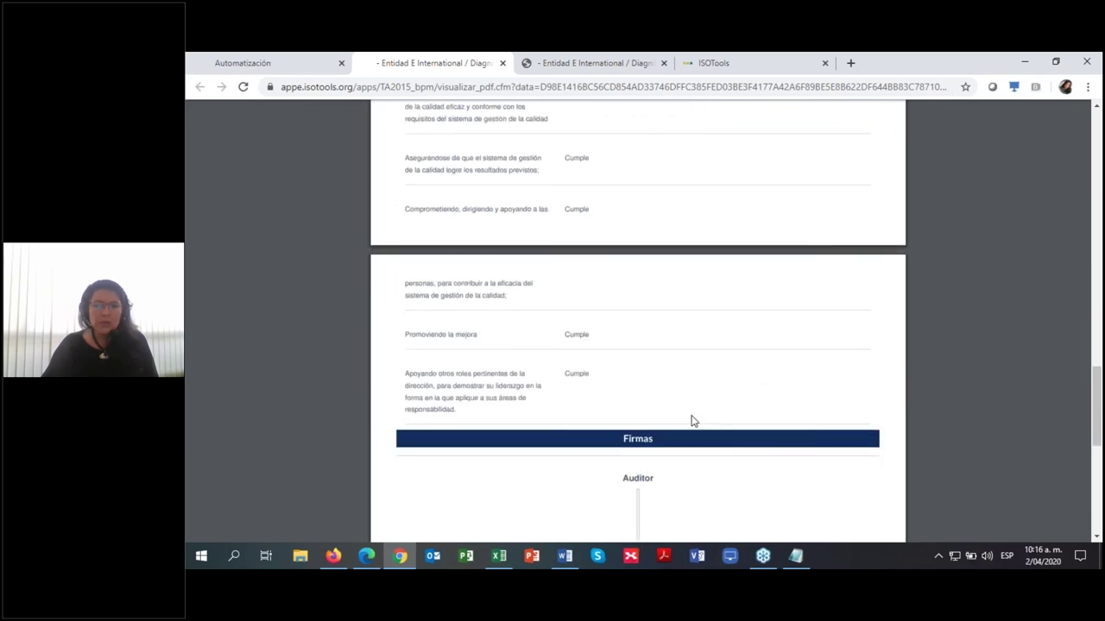
scroll(650, 470, up, 5)
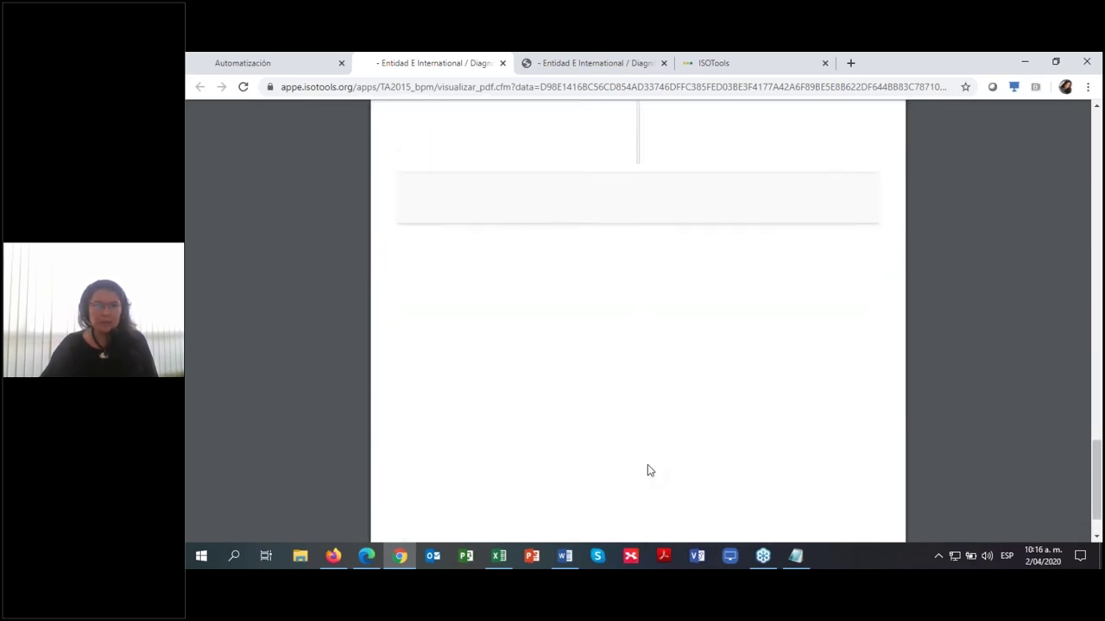
Step: Return to plan 2020-001 and complete its Actividades de auditoria stage, accepting the e-mail notice for the following action
click(286, 64)
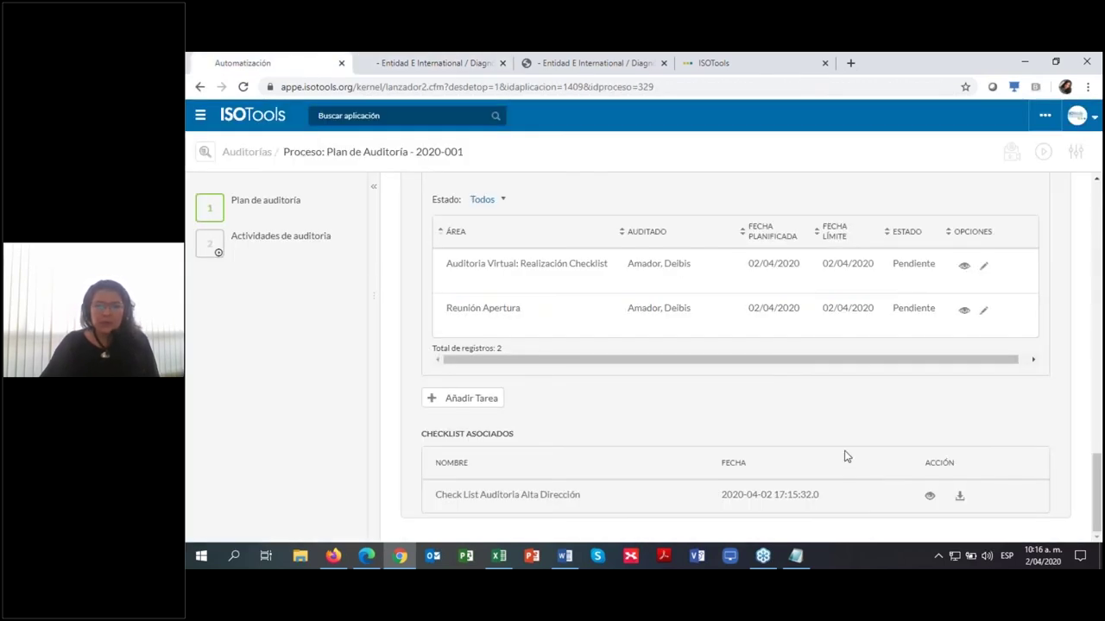
scroll(847, 461, up, 5)
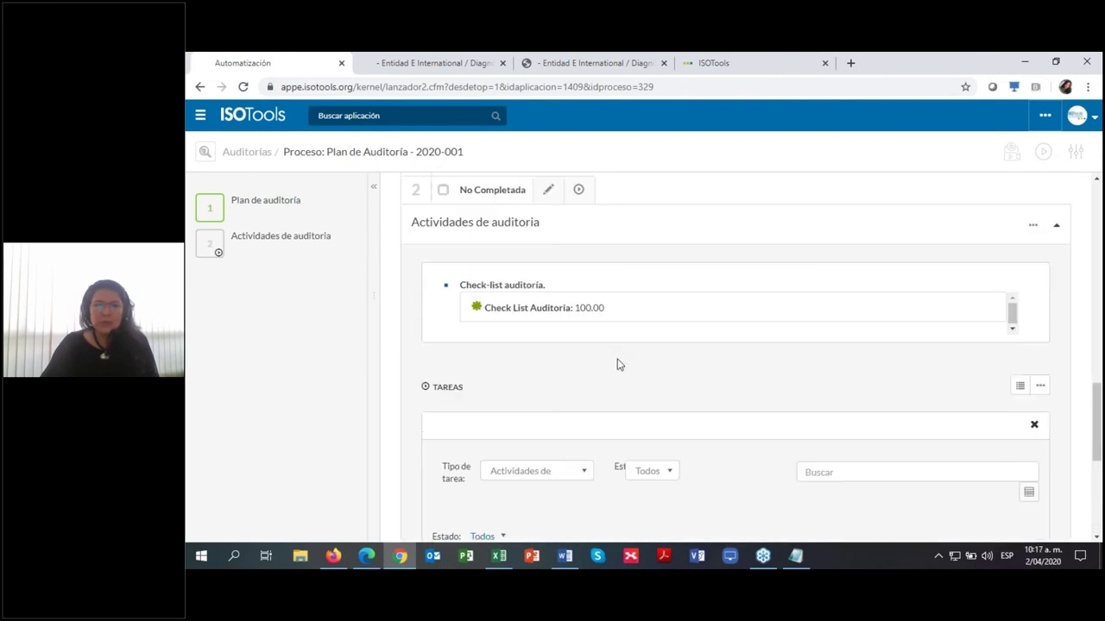
click(549, 193)
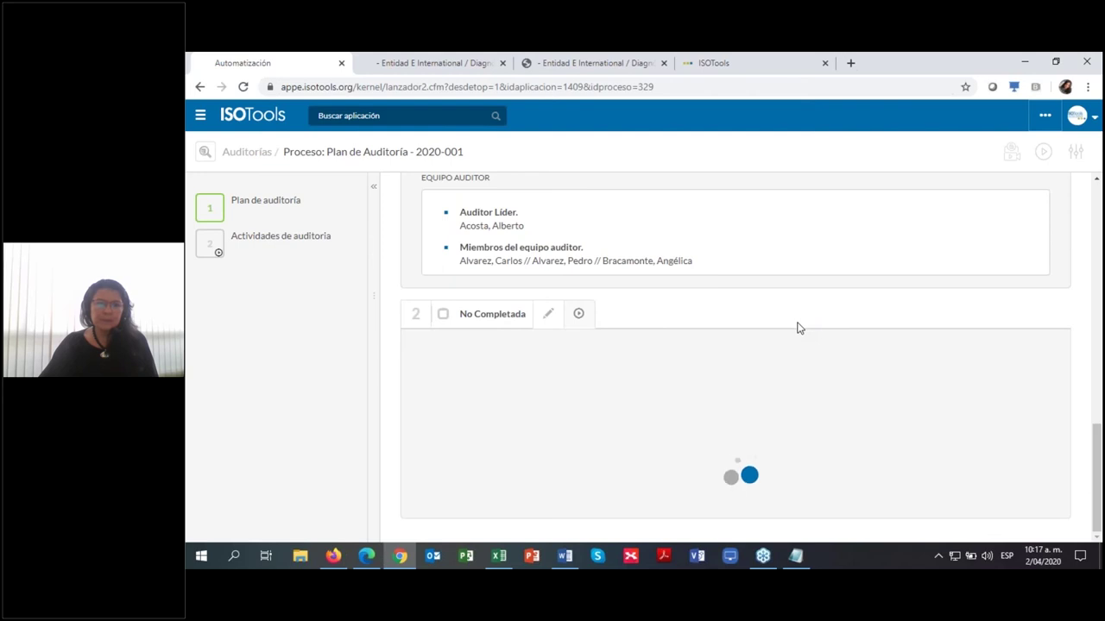
scroll(807, 337, down, 1)
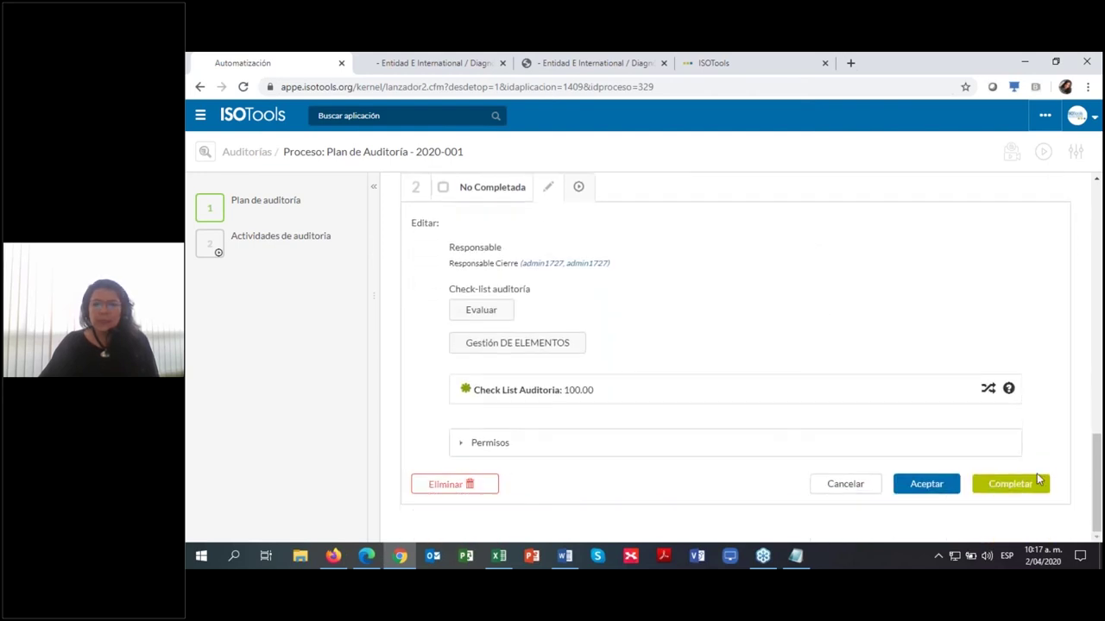
click(1021, 487)
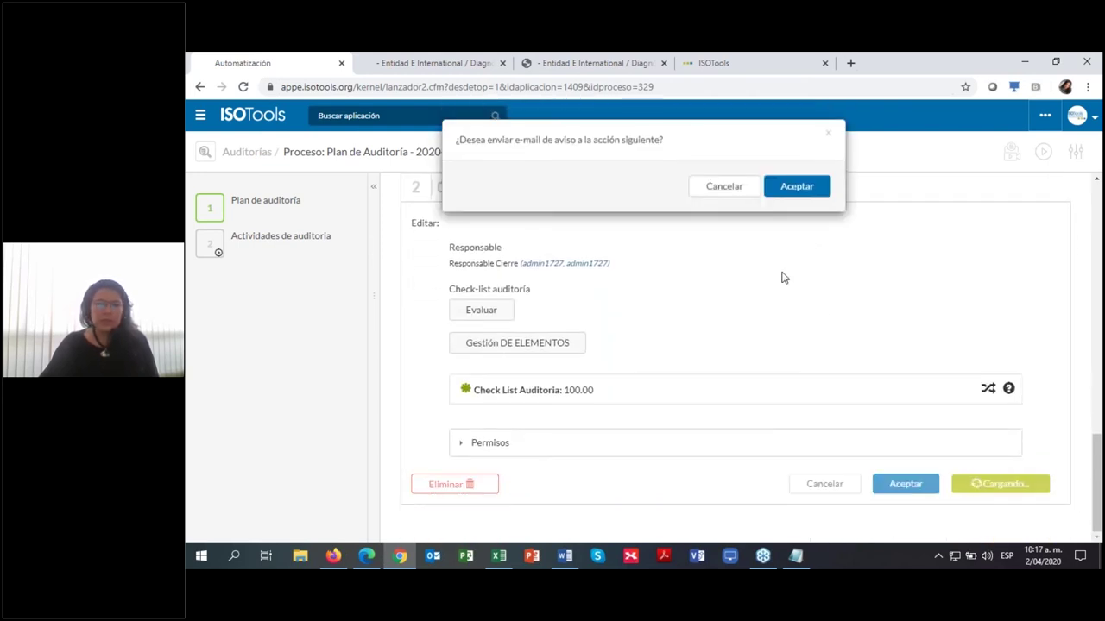
click(785, 192)
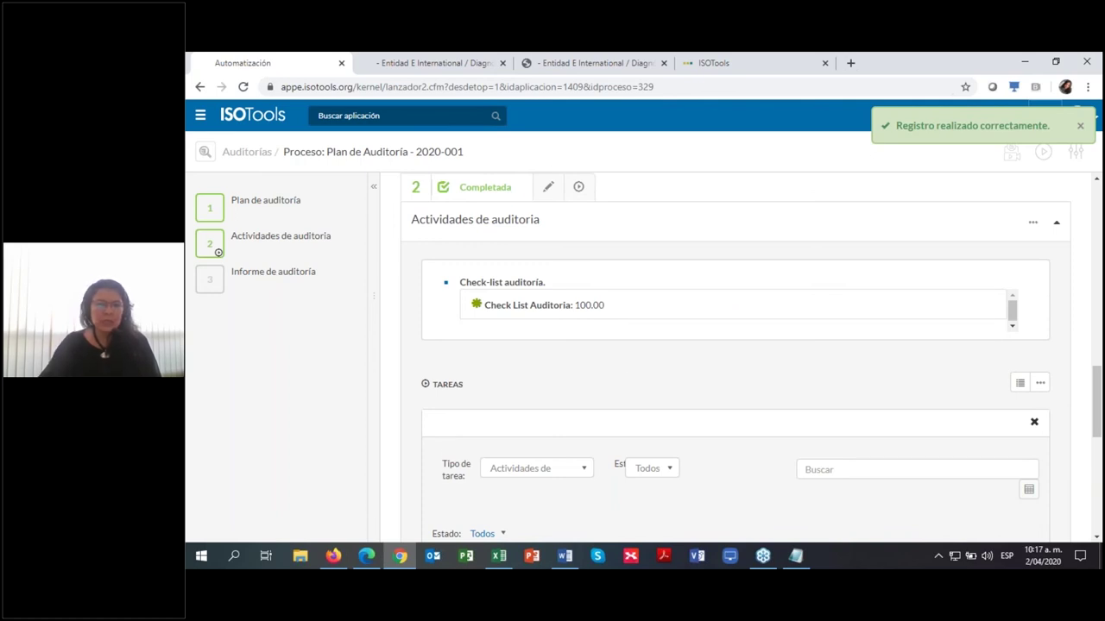
scroll(547, 320, down, 3)
scroll(594, 405, down, 1)
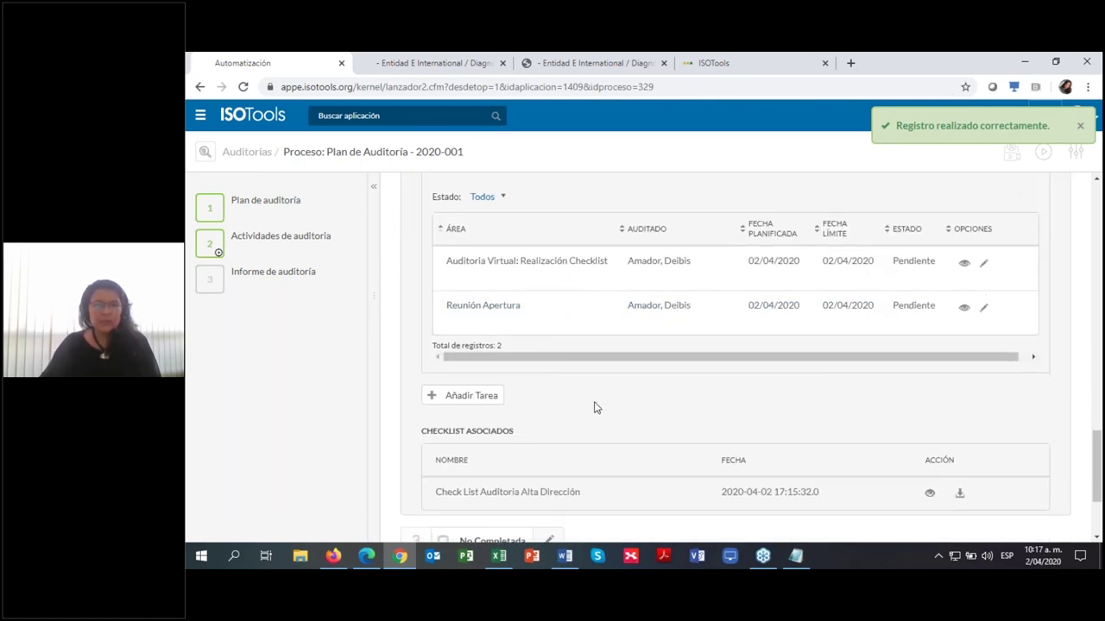
Step: Open the Informe de auditoría stage of plan 2020-001 for editing and assign the administrator account as user for the Auditor Líder
scroll(626, 266, down, 1)
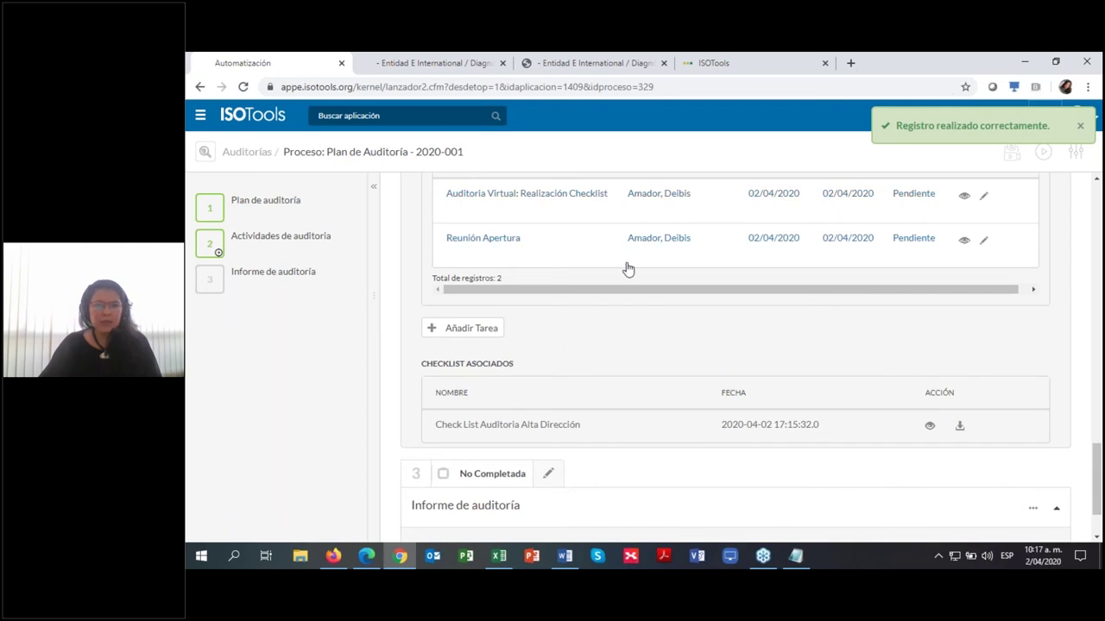
scroll(542, 492, down, 1)
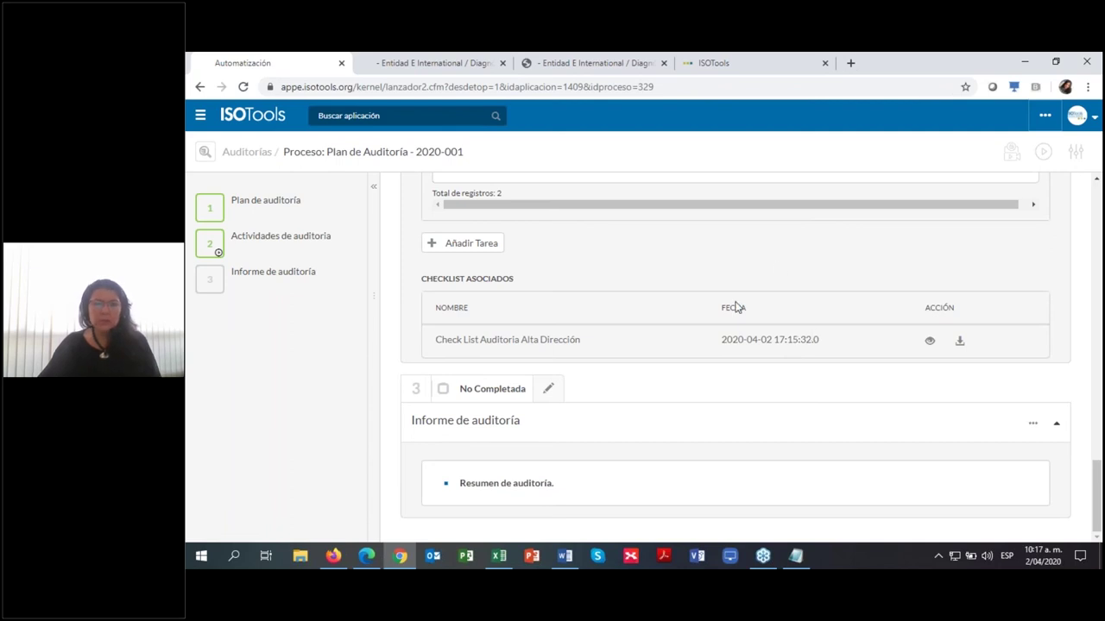
scroll(734, 306, up, 3)
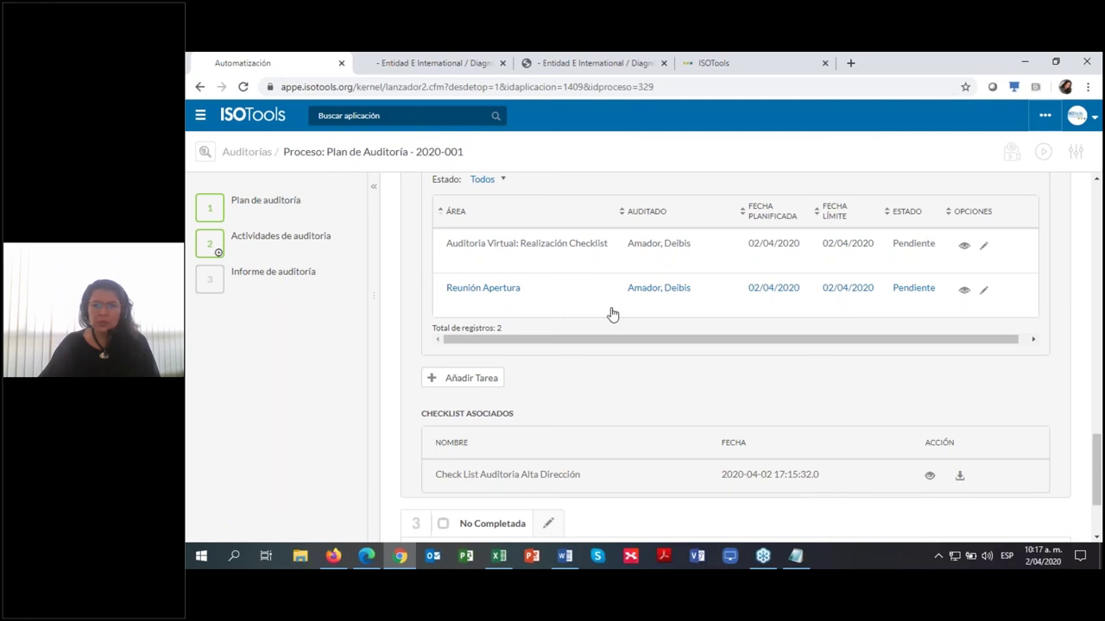
scroll(612, 313, down, 3)
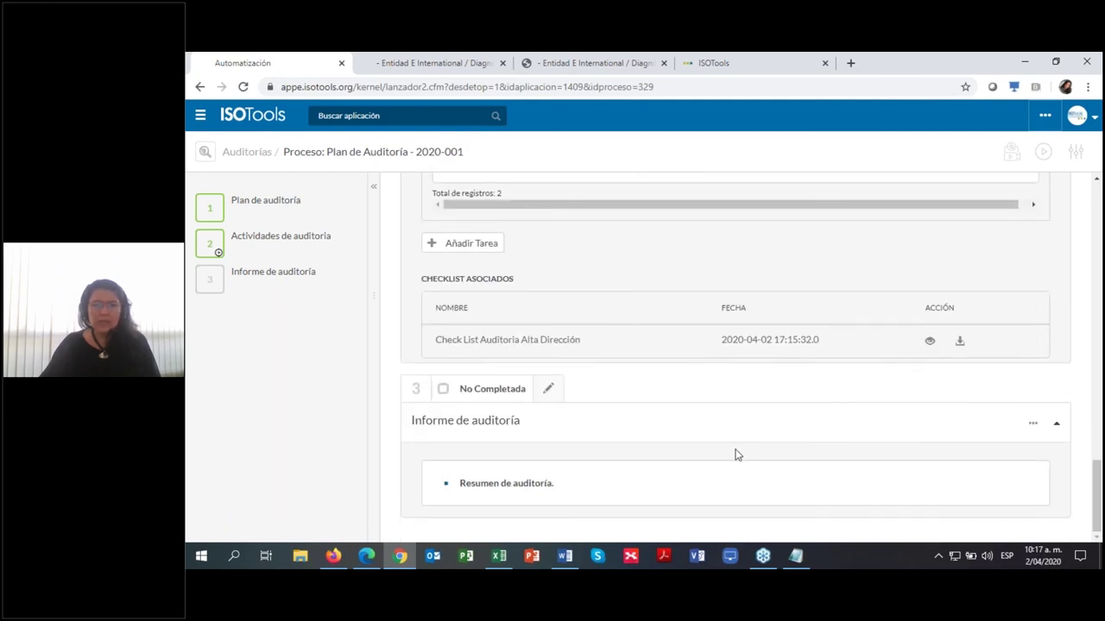
click(549, 390)
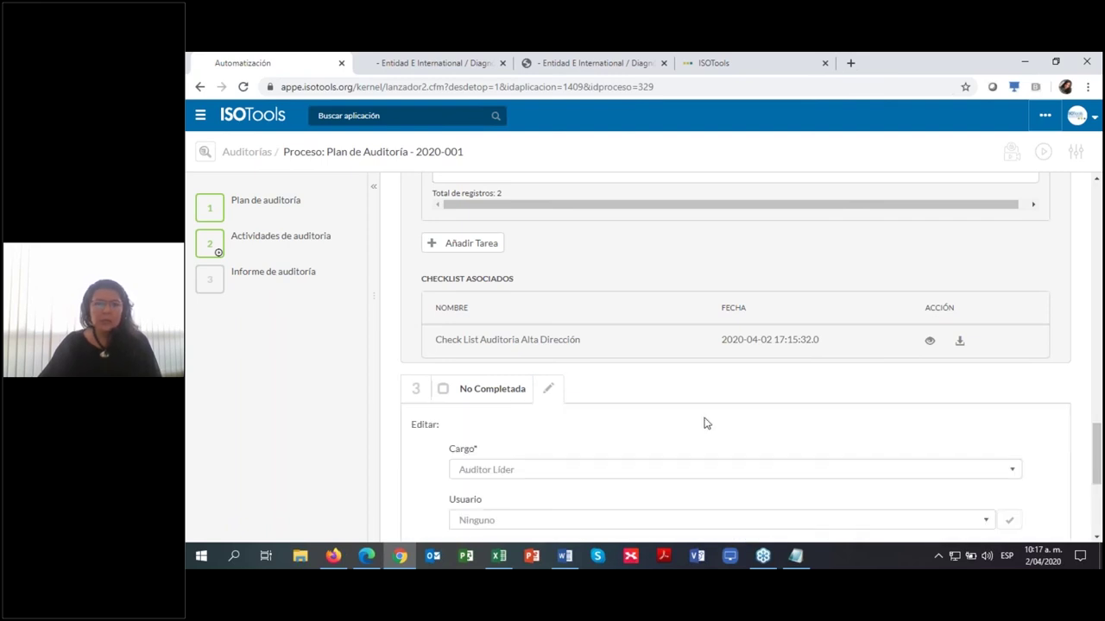
scroll(630, 397, down, 2)
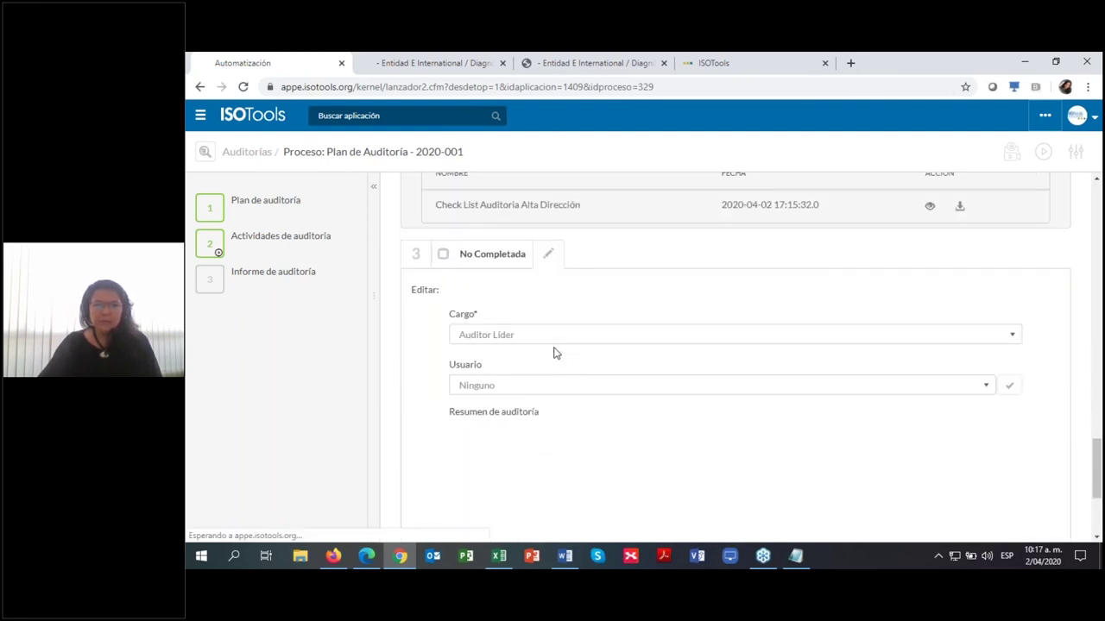
click(558, 385)
click(567, 432)
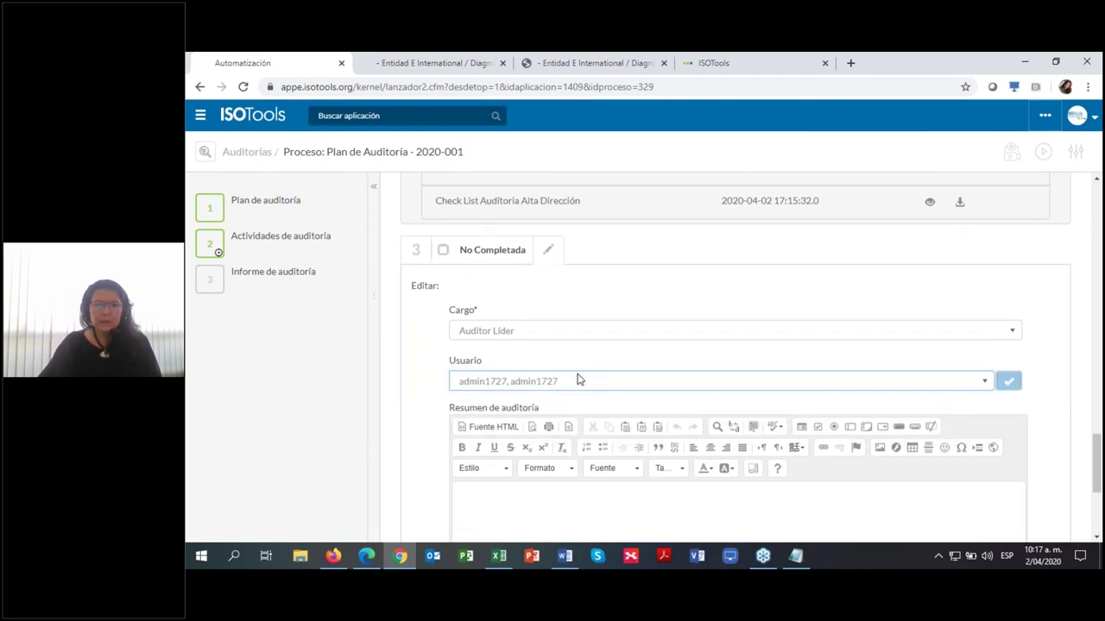
Step: Start the Resumen de auditoría with "Los resultados de la auditoría reflejan el cumplimiento e la organizacion frente a los requi9istos auditados."
scroll(578, 380, down, 3)
click(682, 255)
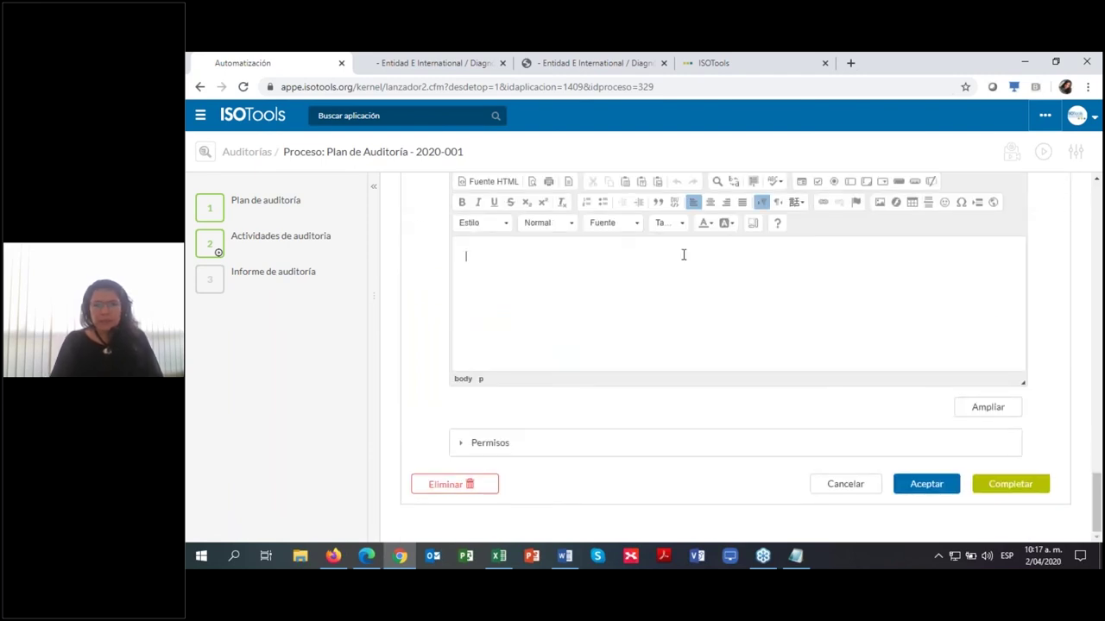
text(Los resultados de la auditoria reflejan)
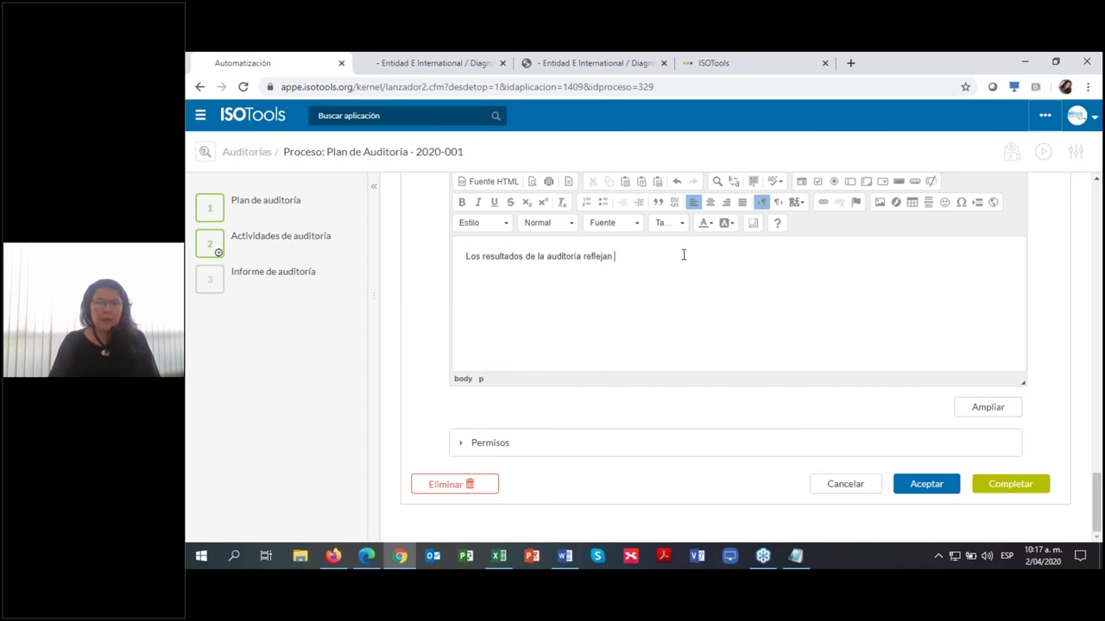
text(el cumplimiento e la organizacion f)
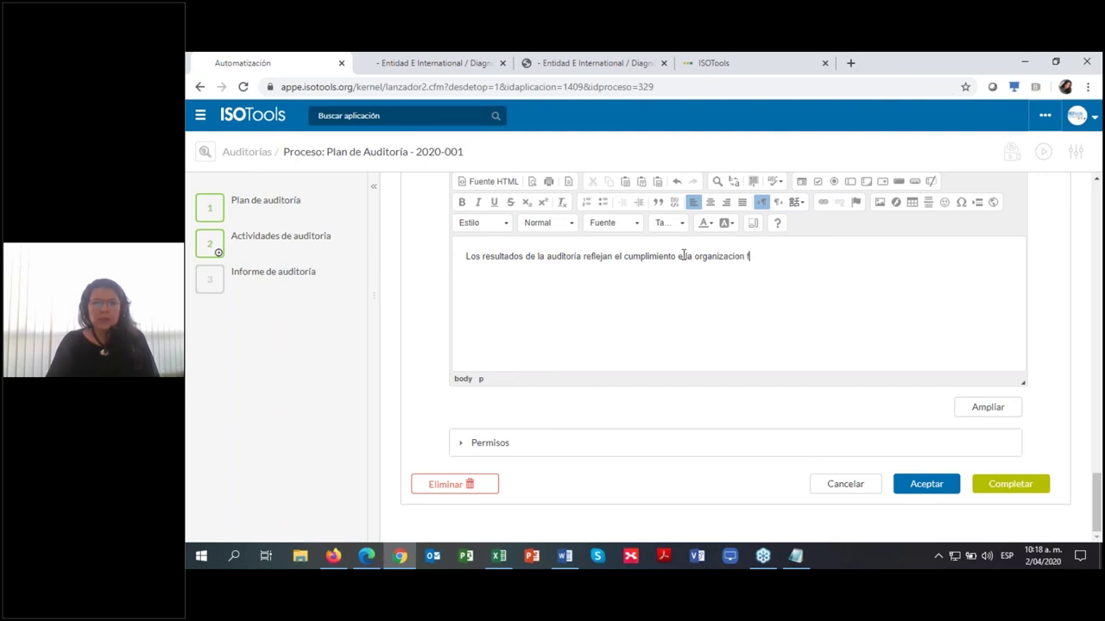
text(istos audi)
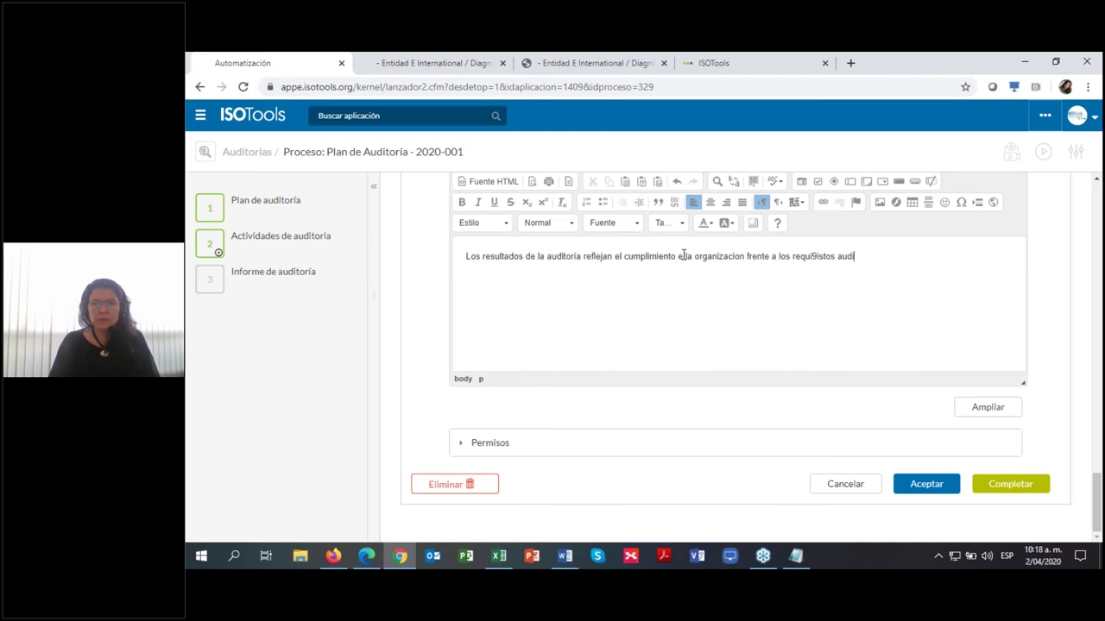
text(dos.)
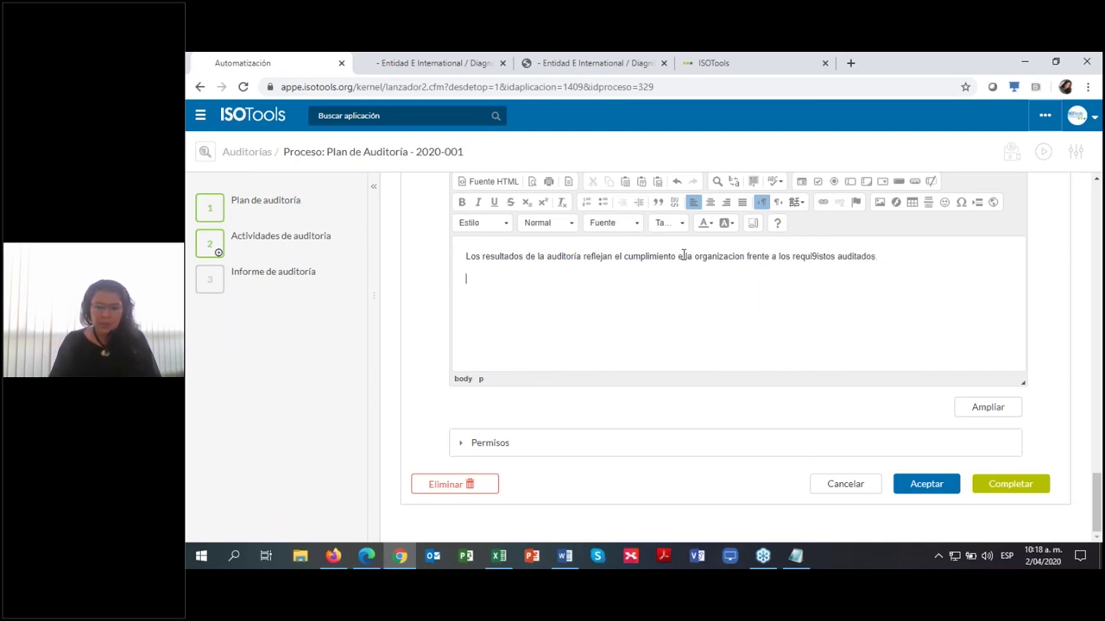
Step: Add the paragraph "A continuación observacremos los hallazgo, obsevaciones u opturnidades de mejora de la auditoría" to the summary and save the stage
text(nuación observacremos los hallazgo, obse)
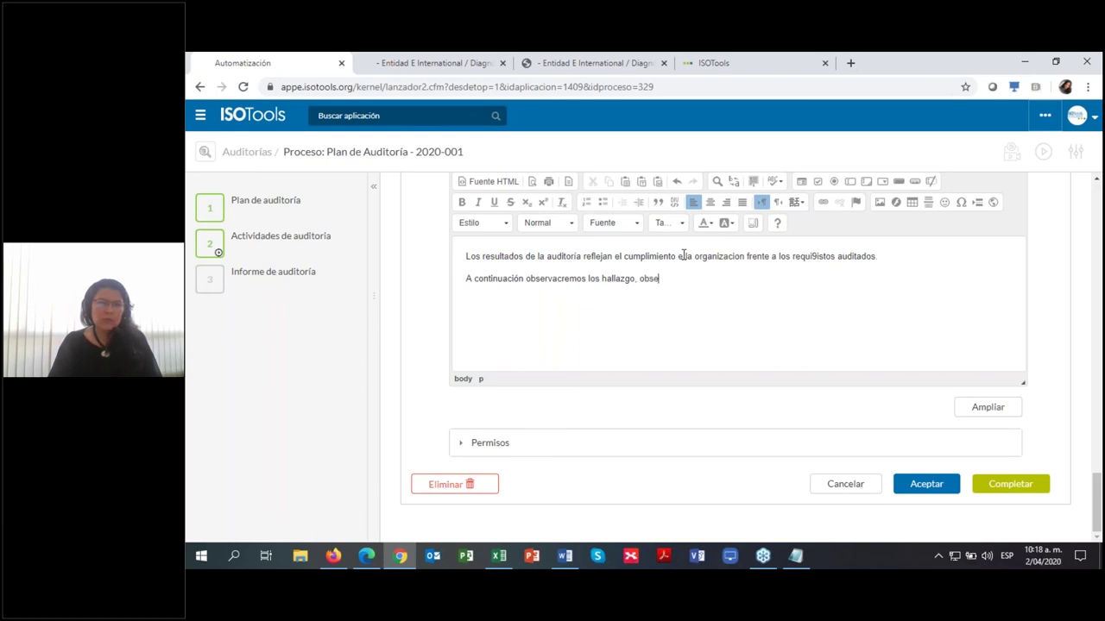
text(vaciones u opturnidad)
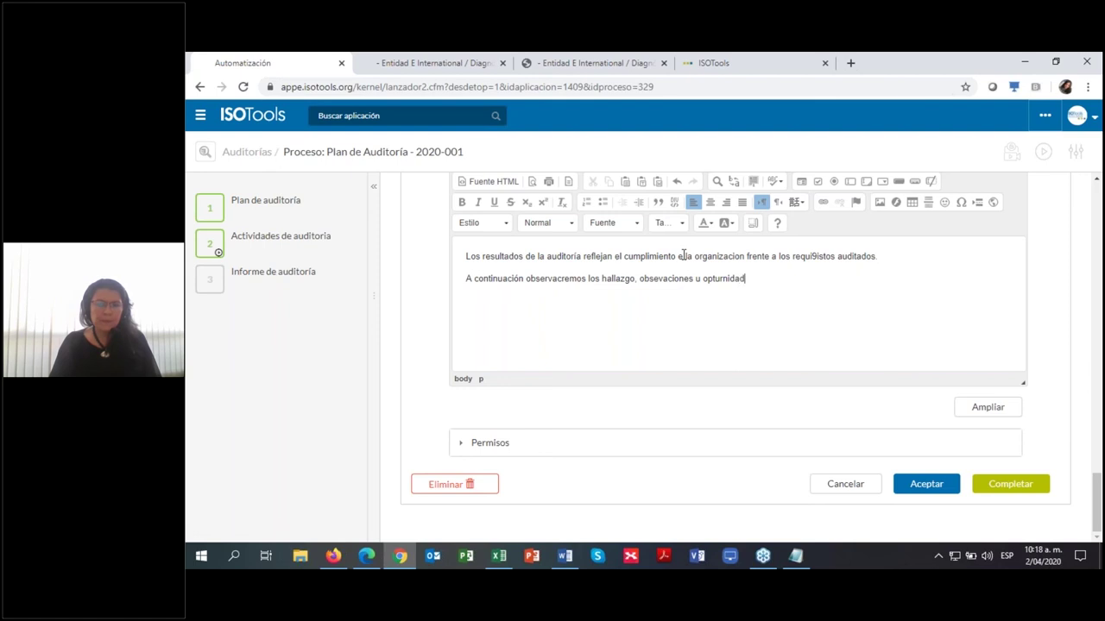
text(uditoría)
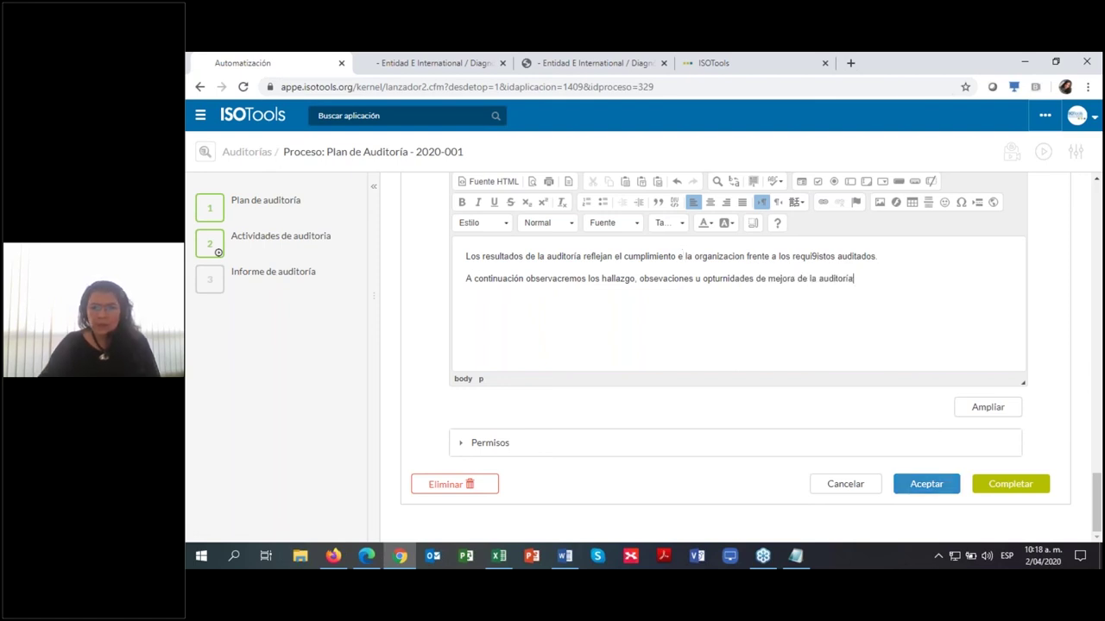
click(919, 489)
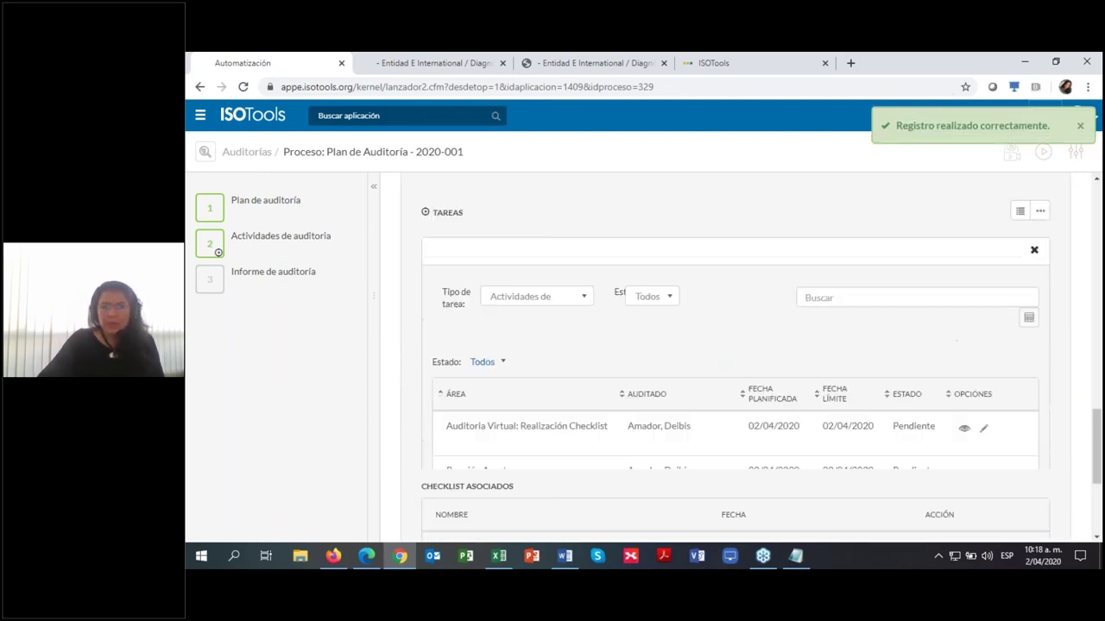
Step: Relate the existing Mejora Continua finding MC-04 to the Informe de auditoría stage
scroll(649, 362, down, 1)
scroll(791, 413, down, 4)
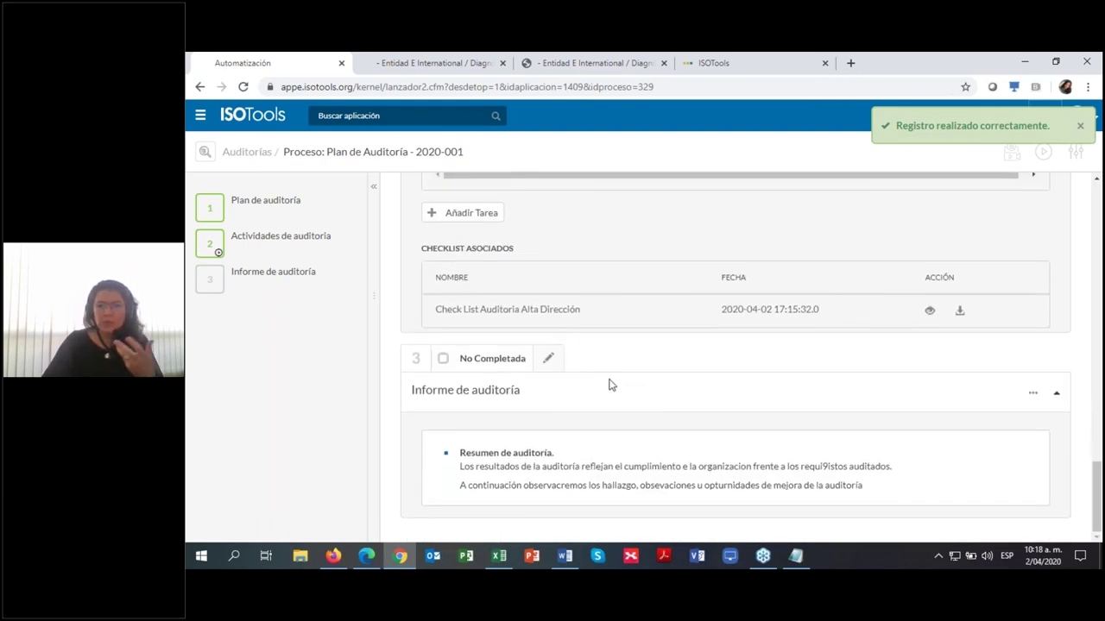
click(1033, 397)
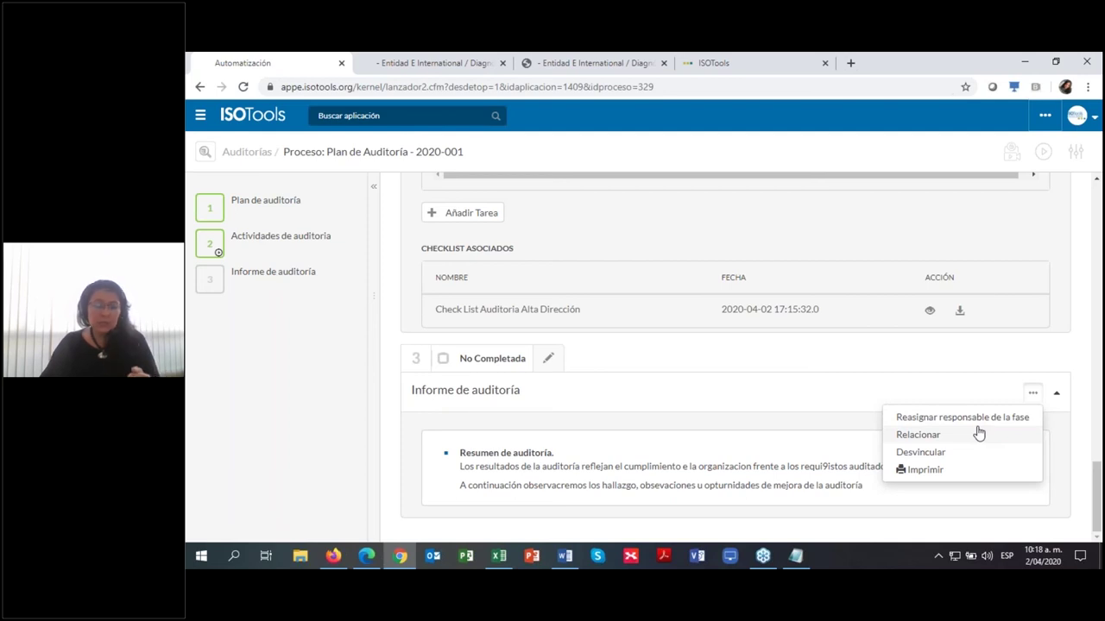
click(918, 436)
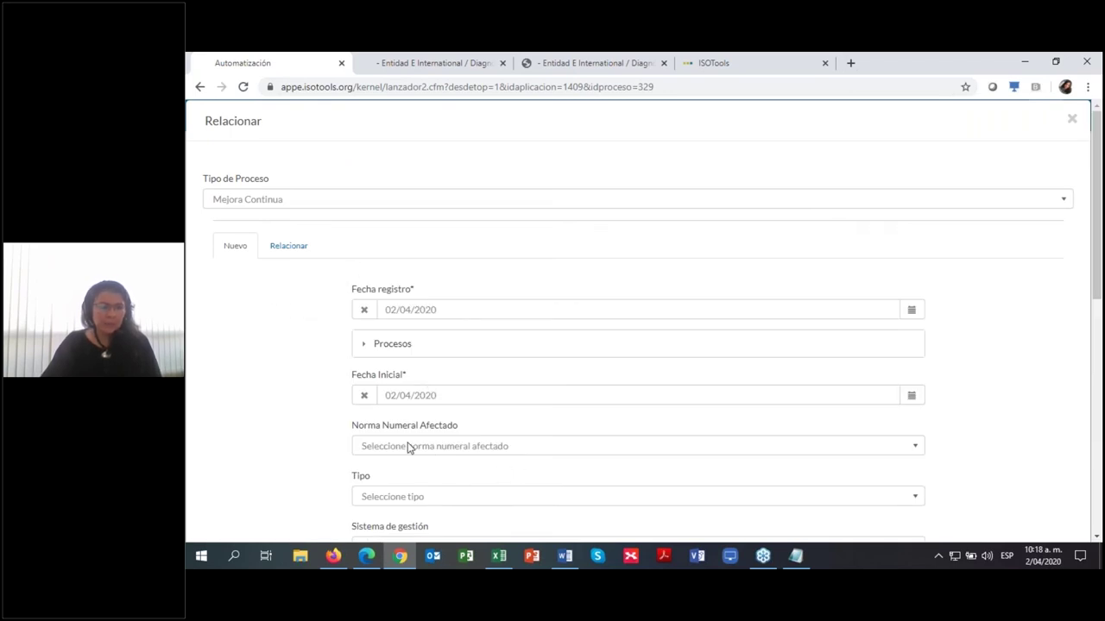
click(286, 248)
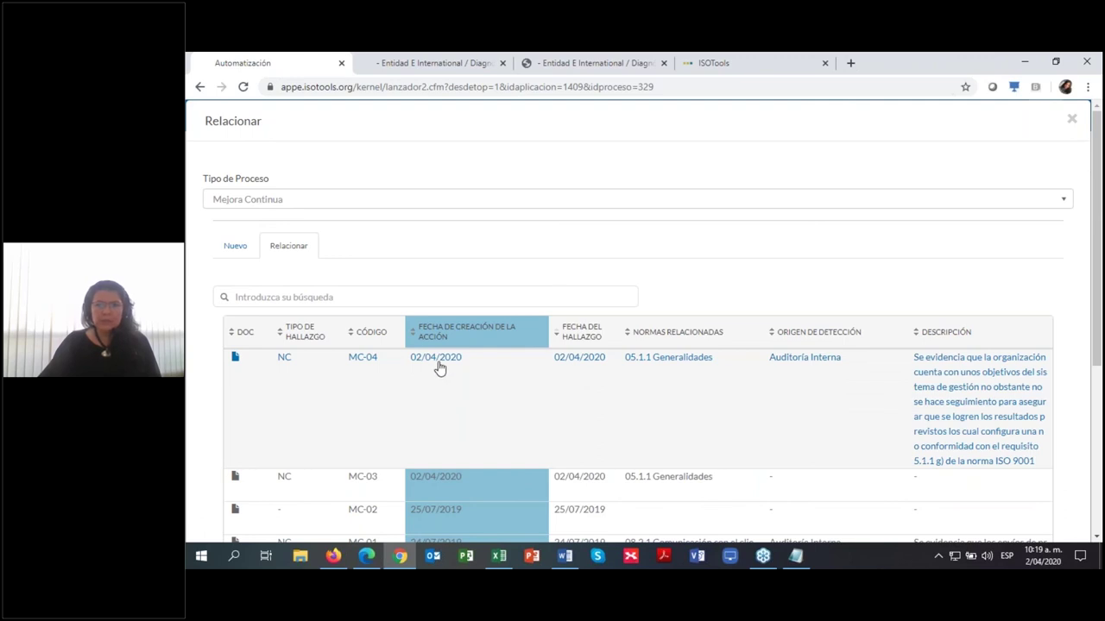
scroll(745, 388, down, 3)
click(1026, 515)
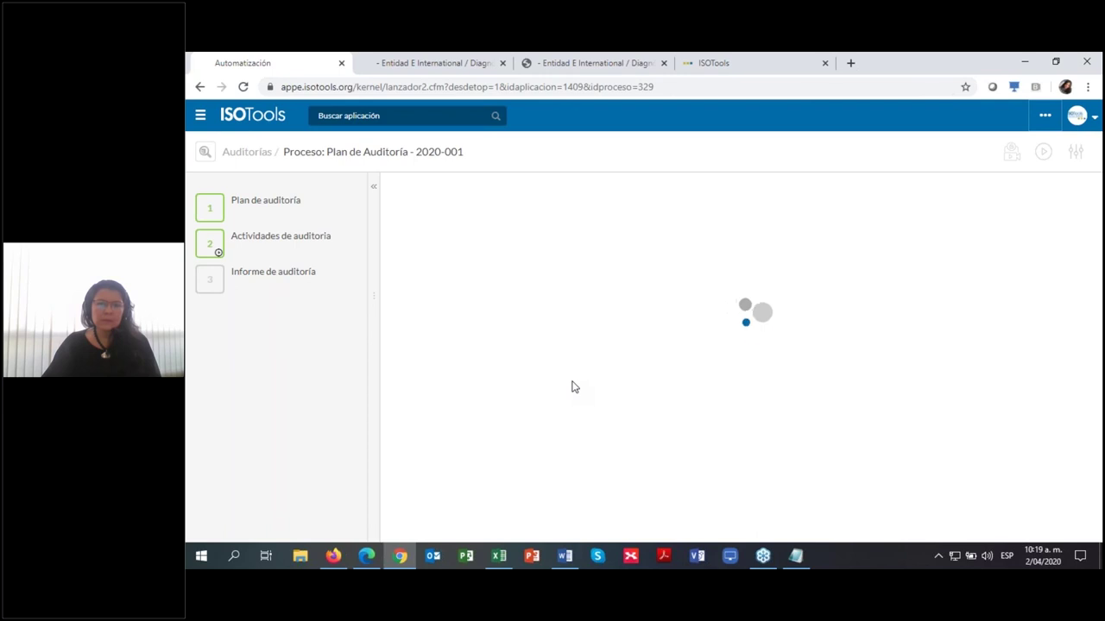
Step: Find the related Mejora Continua finding MC-04 under the audit report and open its summary
scroll(703, 362, down, 3)
scroll(688, 414, down, 5)
scroll(688, 414, down, 4)
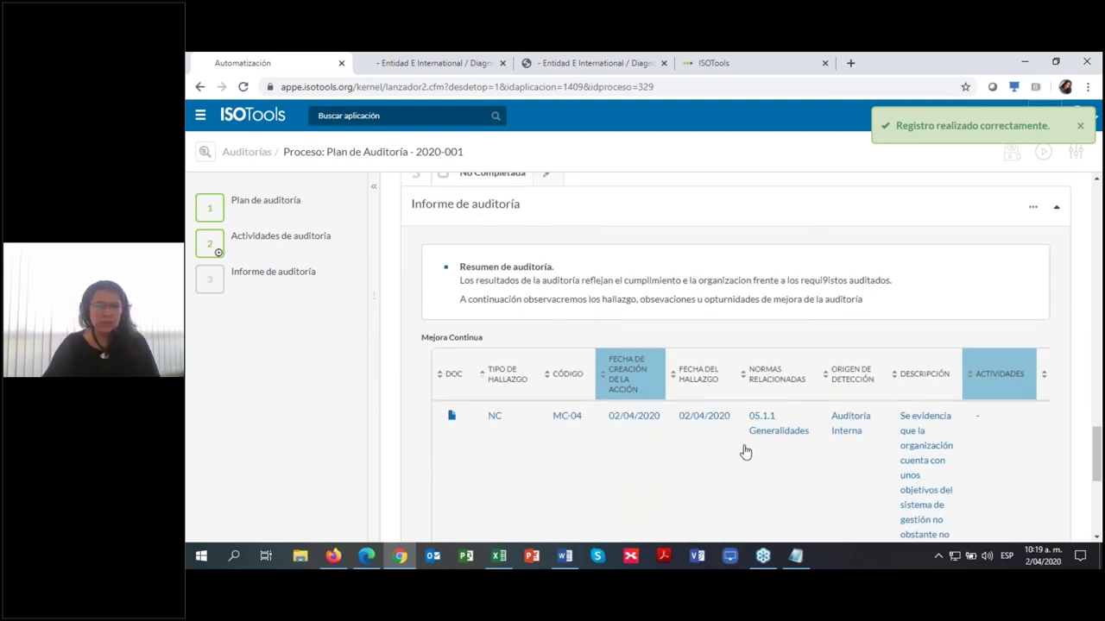
scroll(746, 453, down, 1)
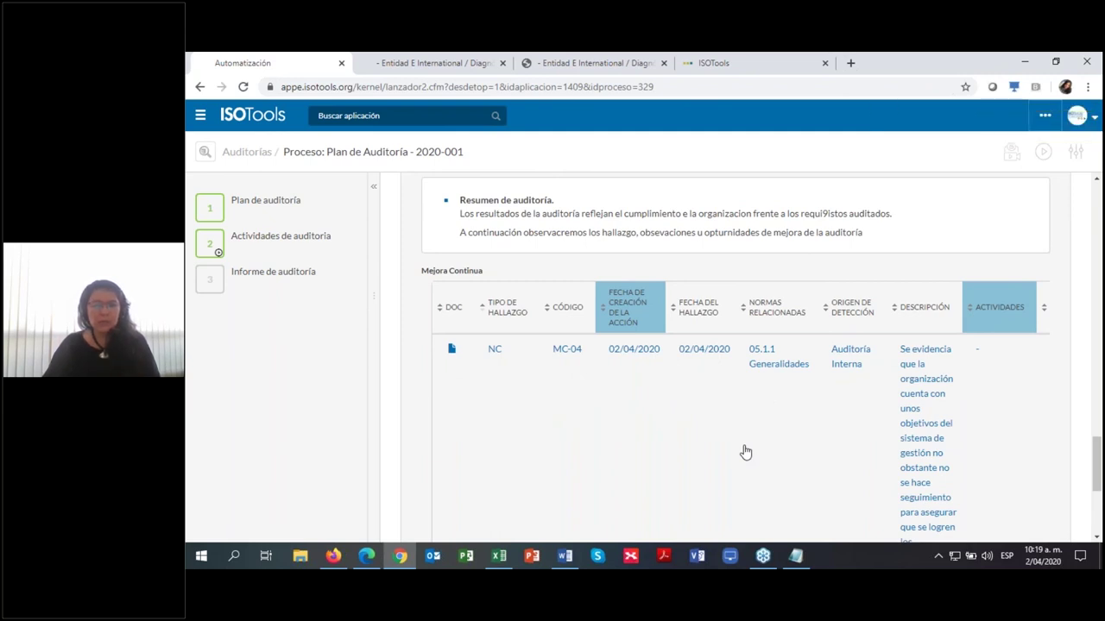
scroll(746, 452, down, 1)
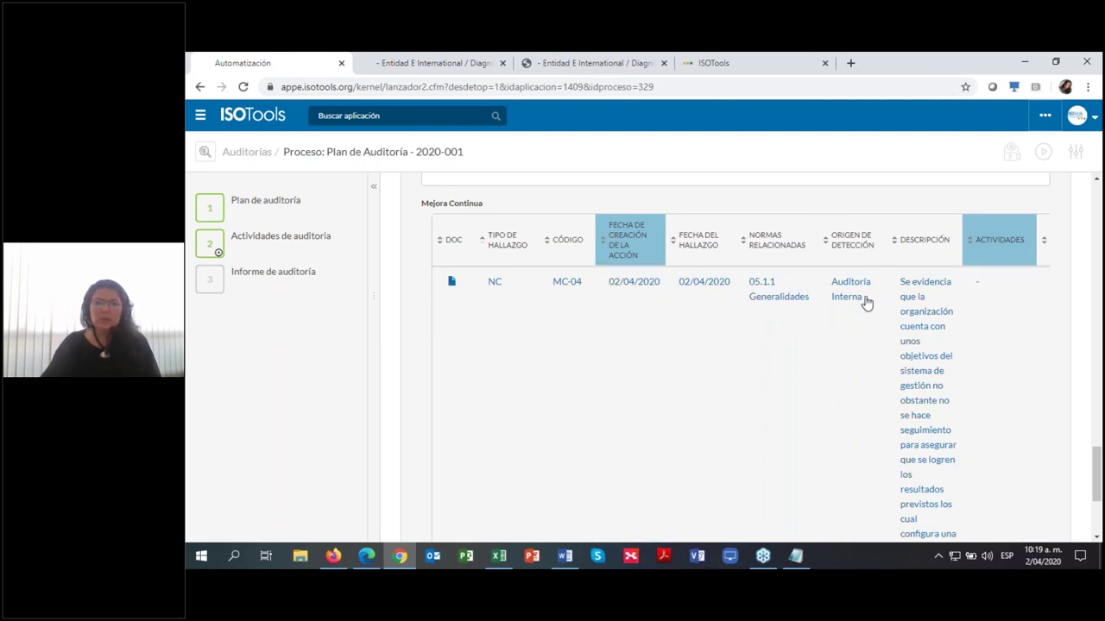
click(924, 298)
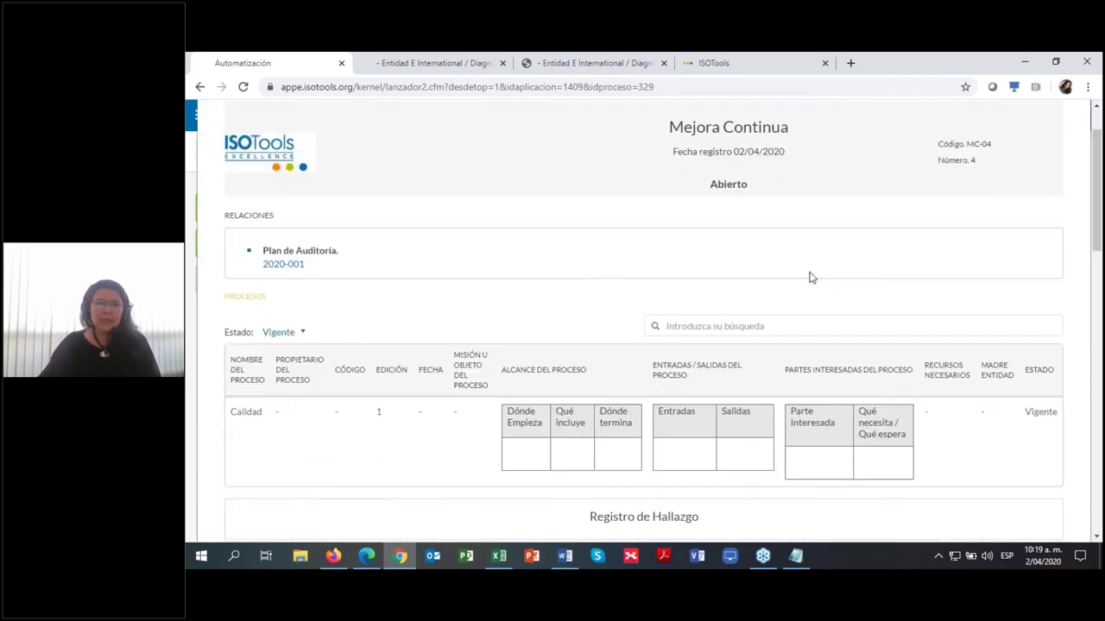
Step: Review the MC-04 summary from its related audit plan through the Registro de Hallazgo, and continue to the full record in Mejora Continua
scroll(565, 323, down, 3)
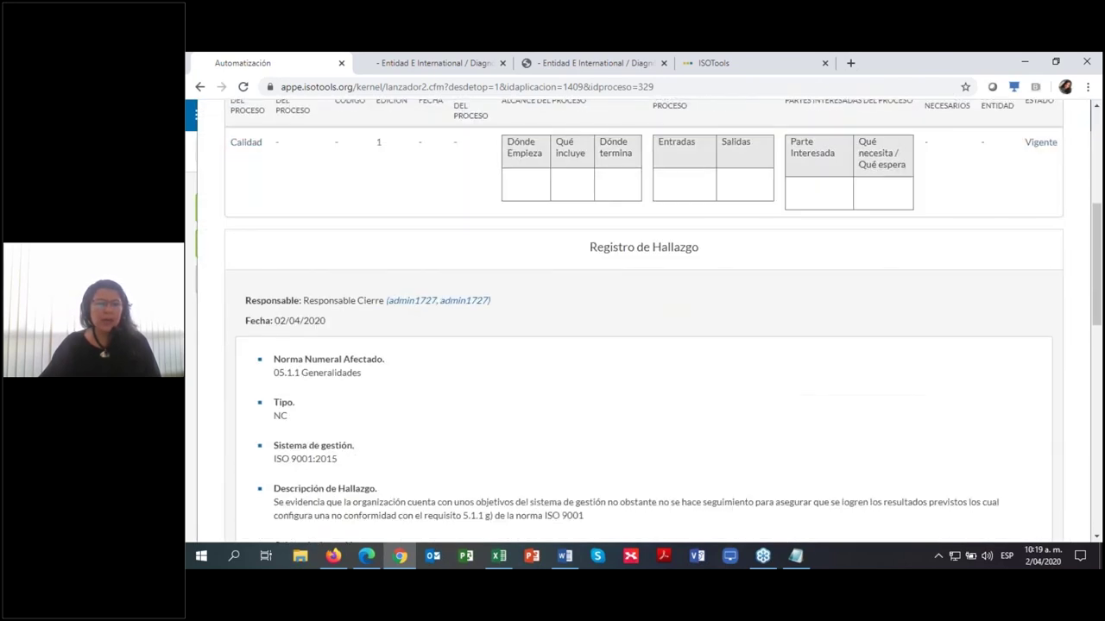
scroll(787, 129, up, 3)
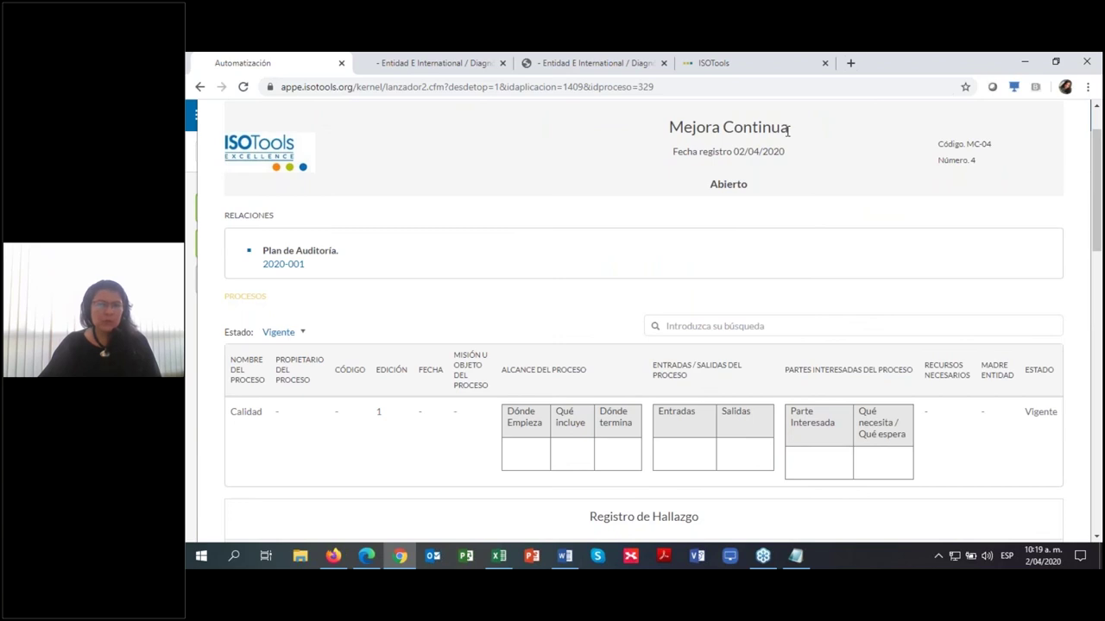
scroll(779, 224, down, 1)
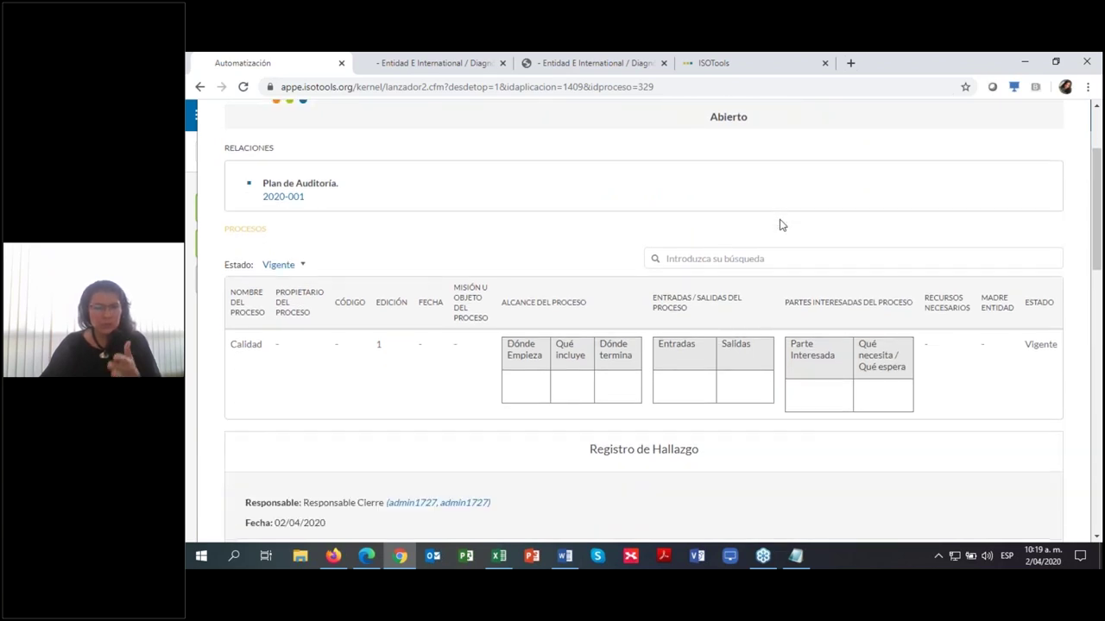
scroll(780, 225, down, 3)
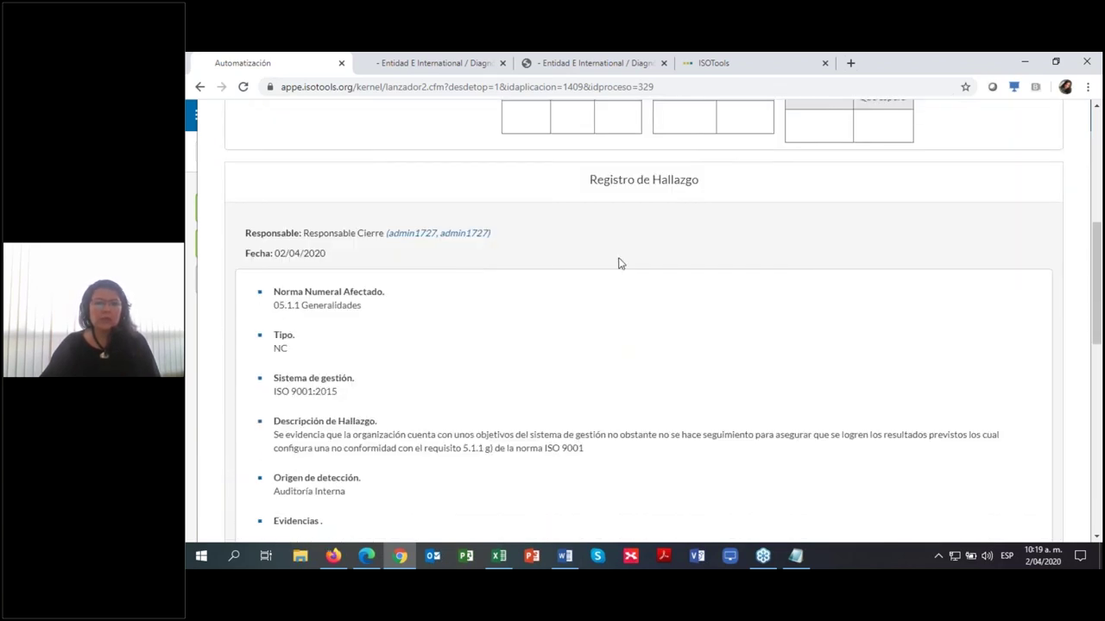
scroll(518, 355, down, 2)
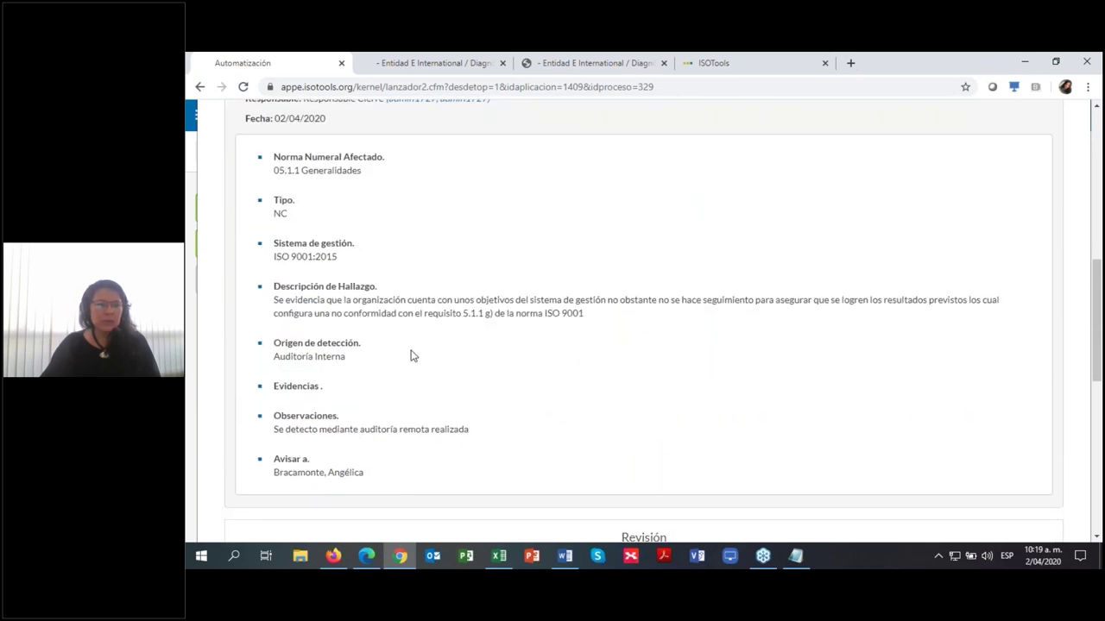
scroll(411, 355, down, 8)
click(1003, 521)
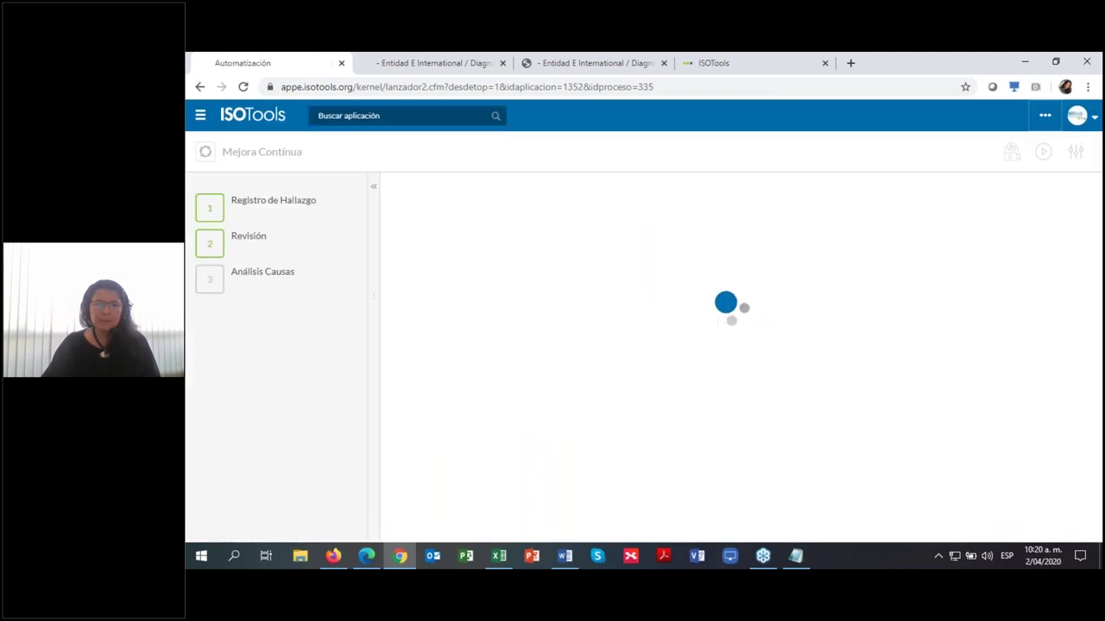
Step: Examine the Registro de Hallazgo stage of MC-04, from the affected standard and description to the Evidencias and Observaciones fields
scroll(725, 431, down, 4)
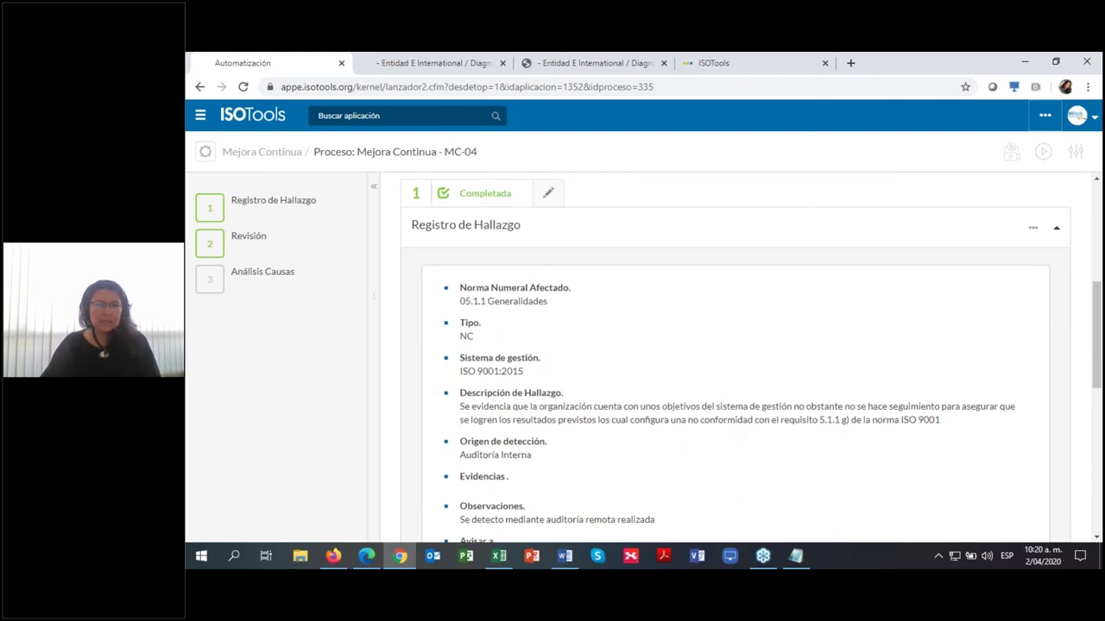
scroll(481, 249, down, 1)
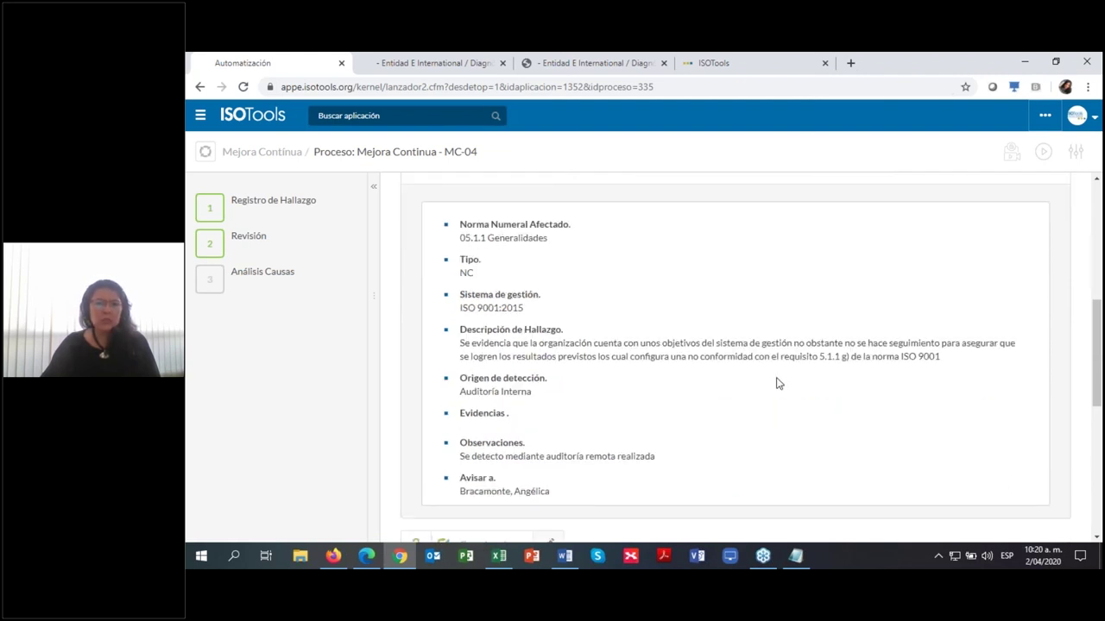
scroll(777, 382, down, 2)
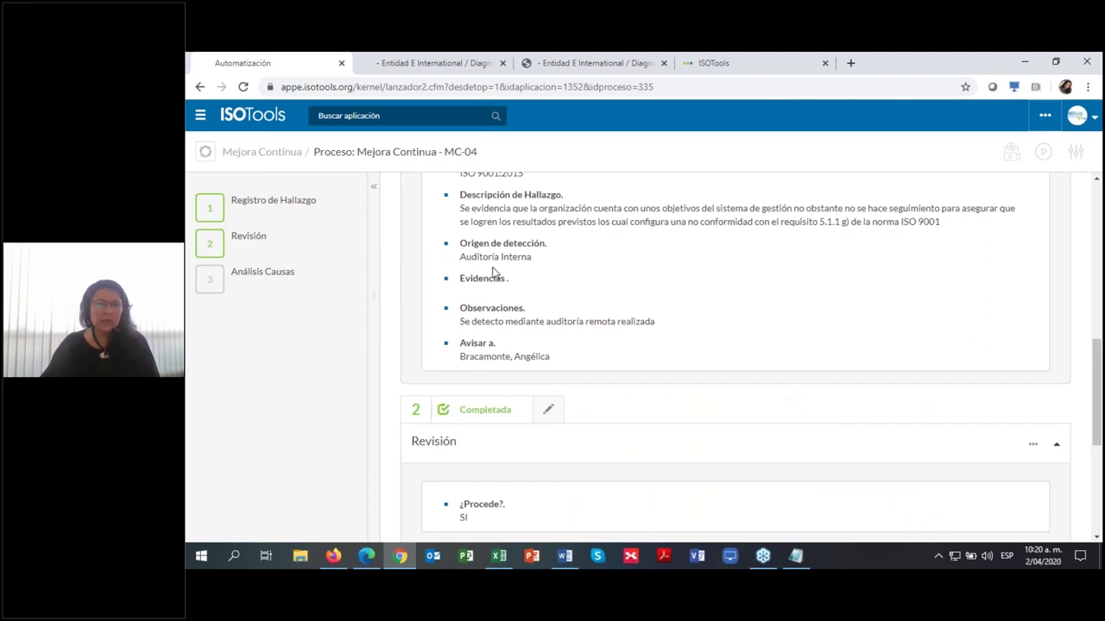
drag(466, 277, 525, 287)
click(517, 299)
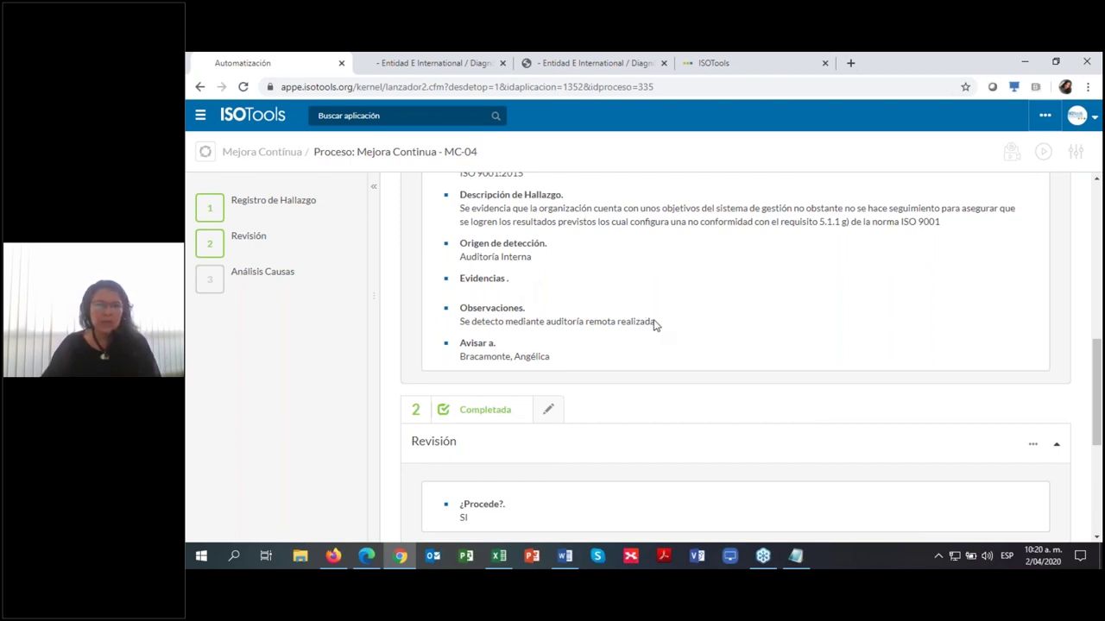
Step: Open the Análisis Causas stage of MC-04 for editing and choose Tres Porqués as the root-cause detection methodology
scroll(649, 345, down, 2)
scroll(648, 354, down, 1)
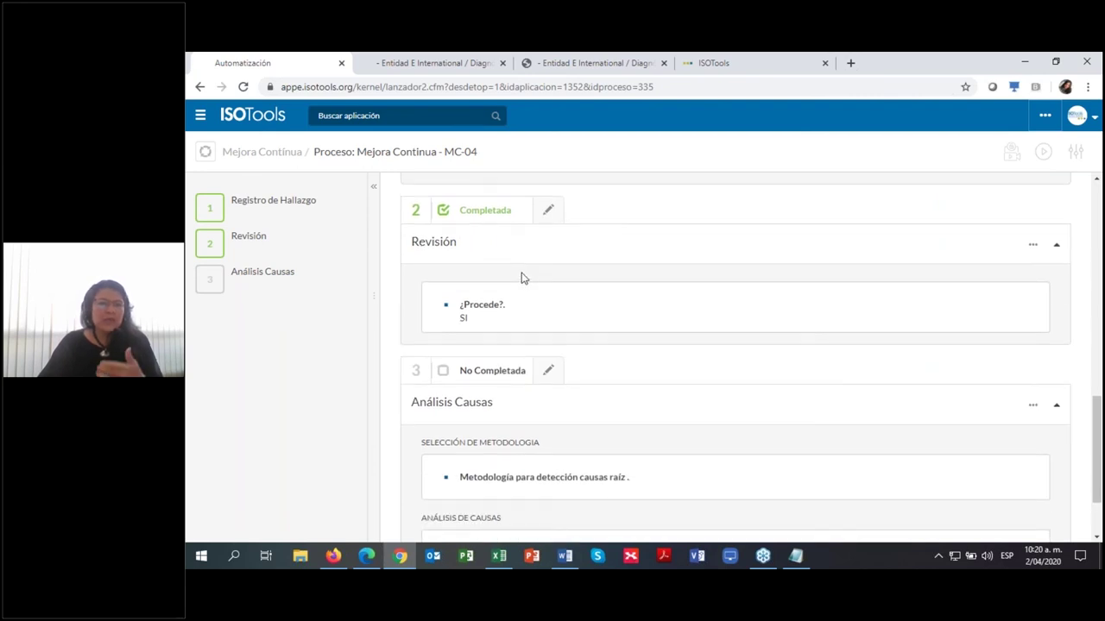
scroll(522, 278, up, 1)
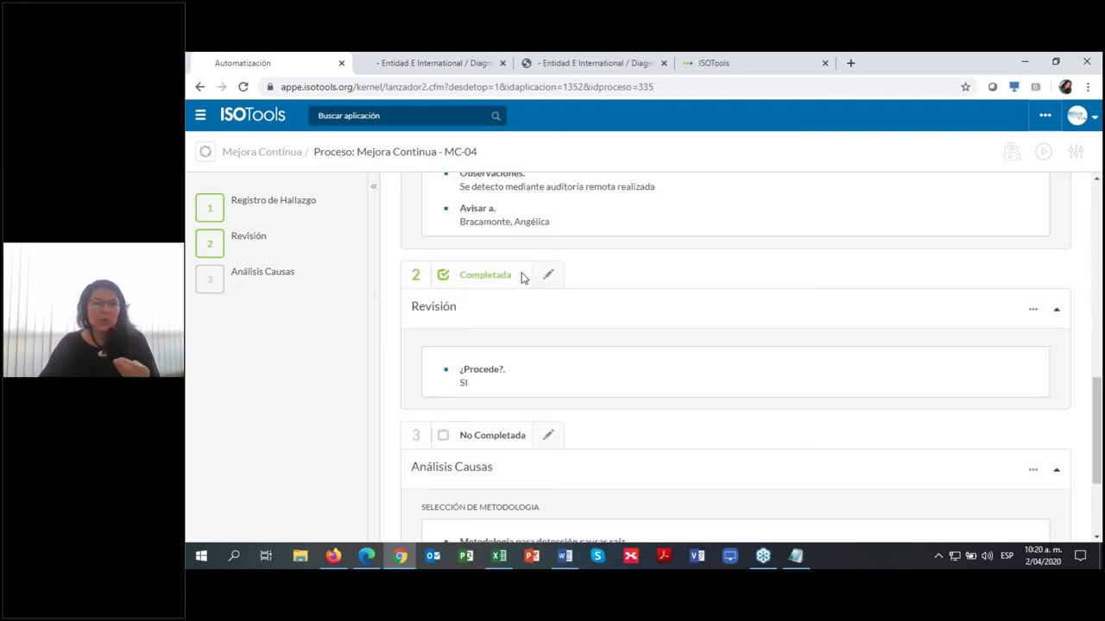
scroll(535, 328, down, 3)
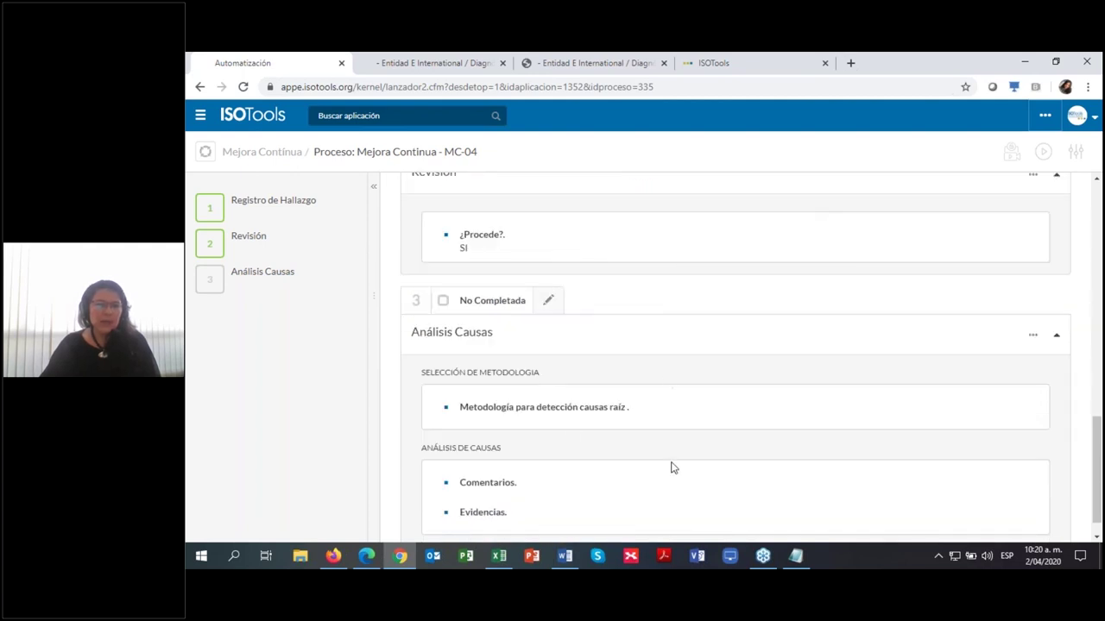
scroll(561, 256, down, 1)
click(549, 271)
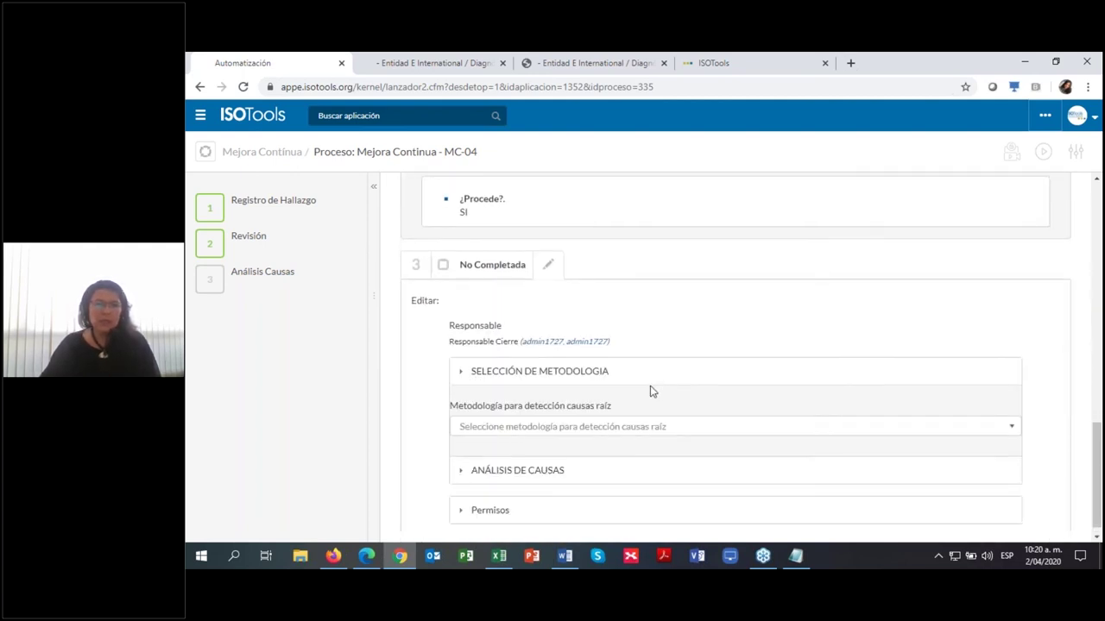
click(548, 416)
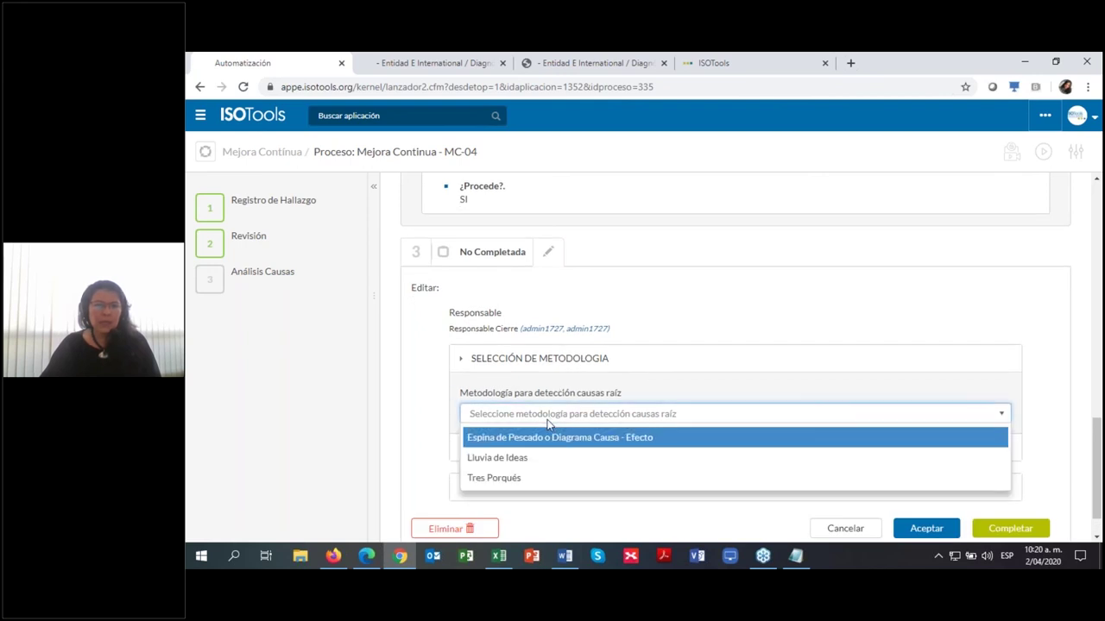
click(547, 479)
Step: Add two Por qué rows to the cause analysis, with the questions "Porque xxx" and "Porque xxxx", leaving the answers empty
click(518, 414)
scroll(514, 345, down, 3)
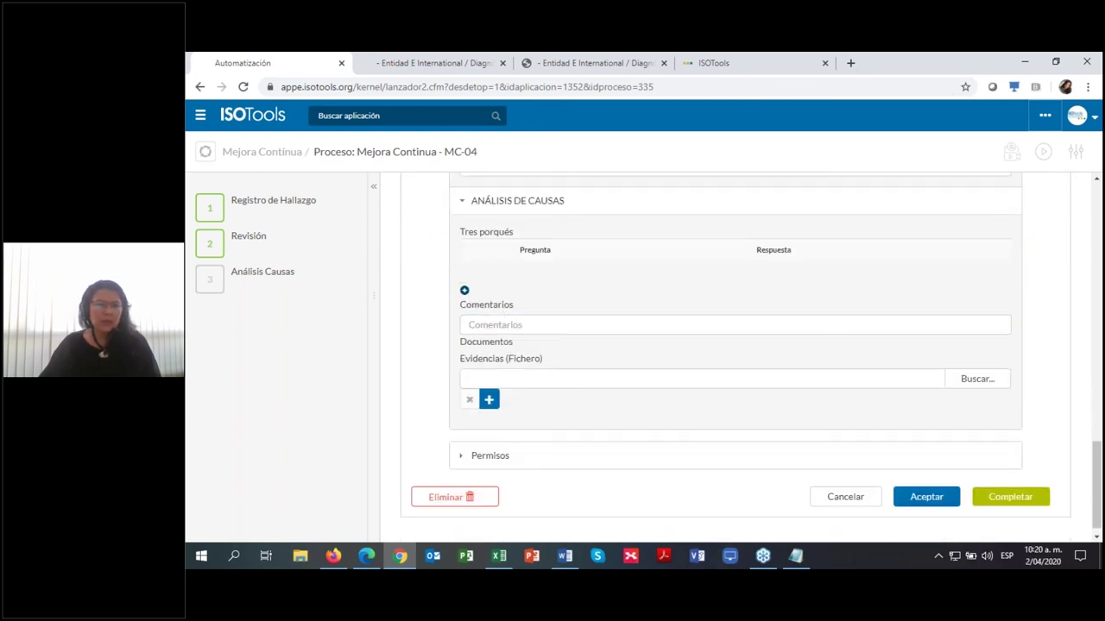
click(465, 290)
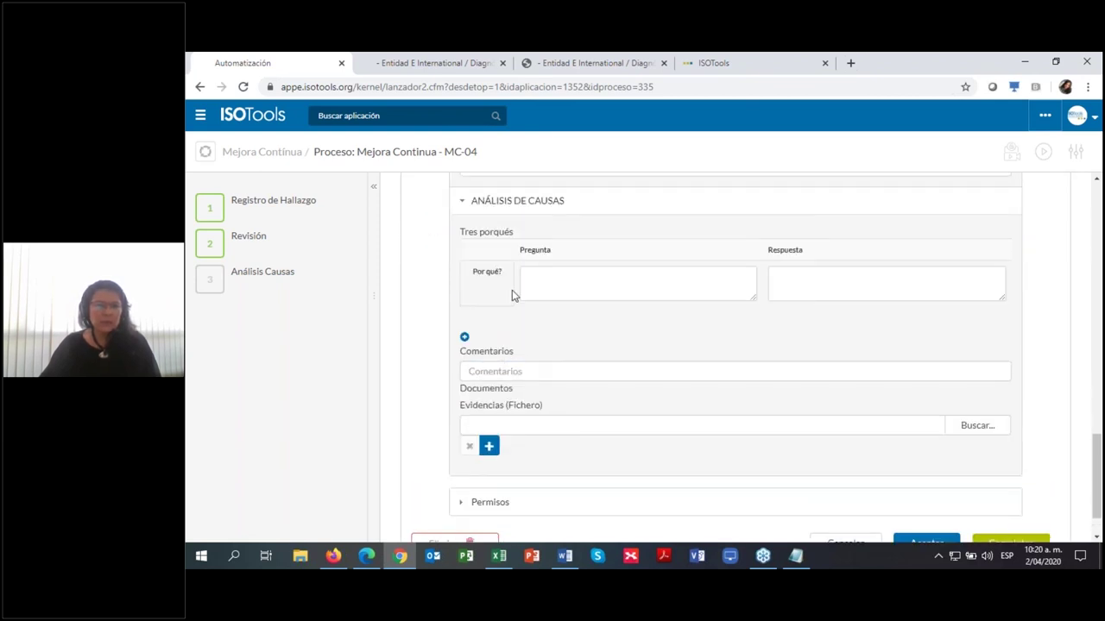
click(842, 287)
click(464, 336)
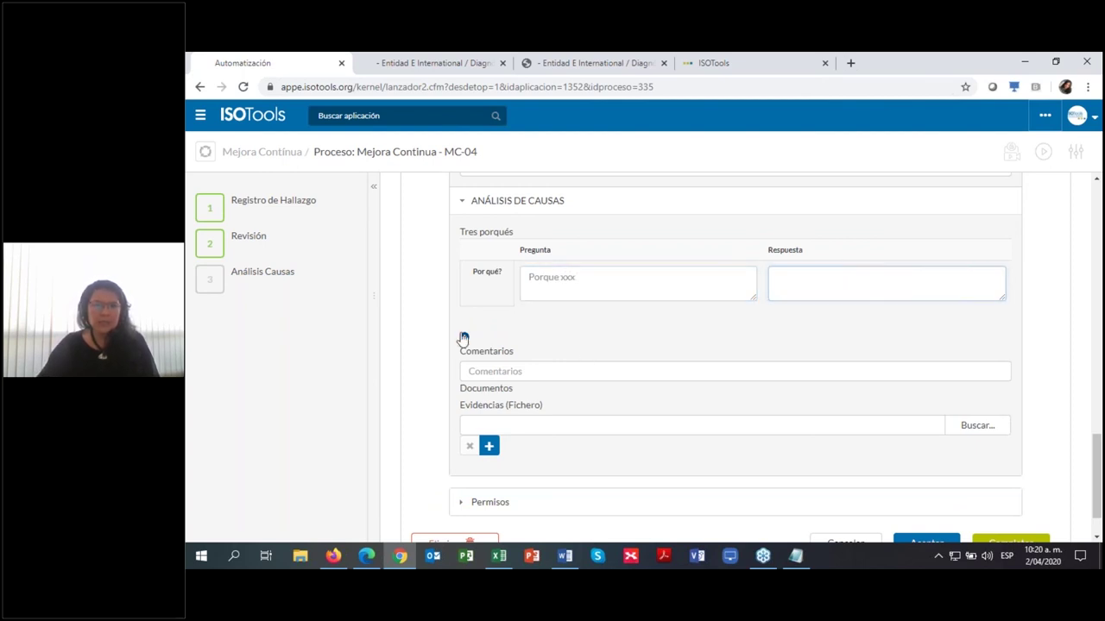
click(567, 333)
text(Porque xxxx)
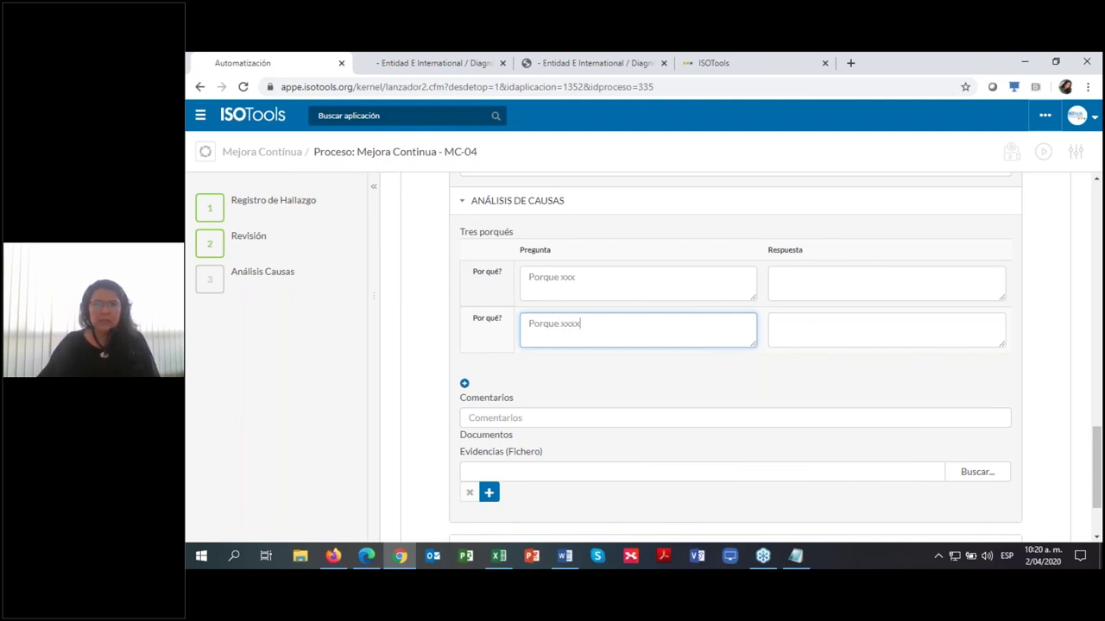
scroll(1005, 375, down, 2)
click(881, 222)
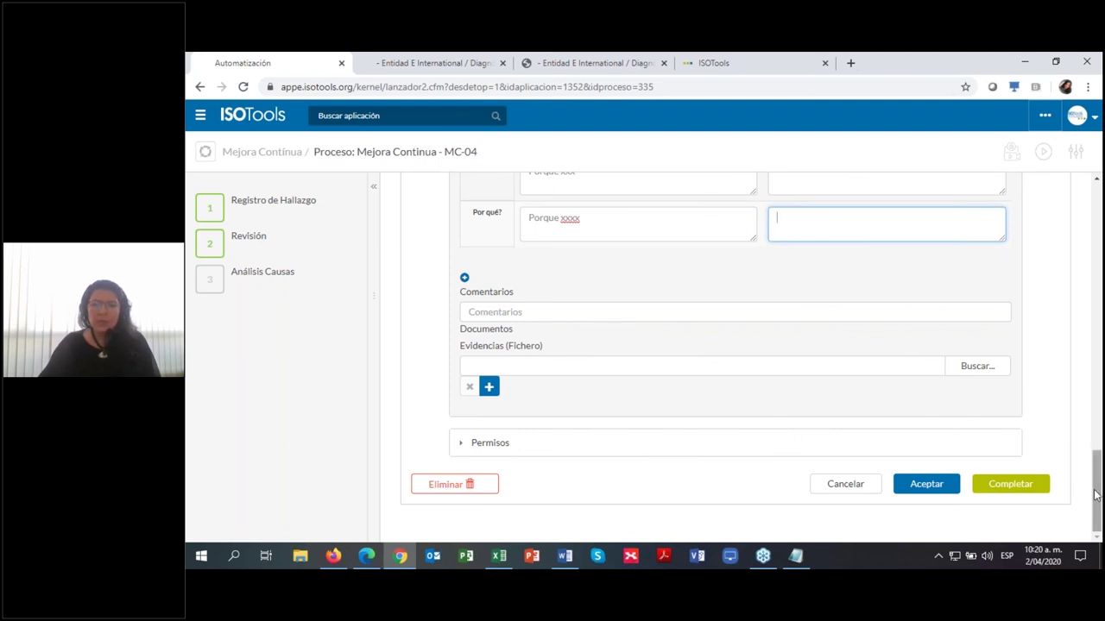
Step: Complete the Análisis Causas stage, declining the notice e-mail for the following action, and go to the Plan de Acción tasks
click(1034, 486)
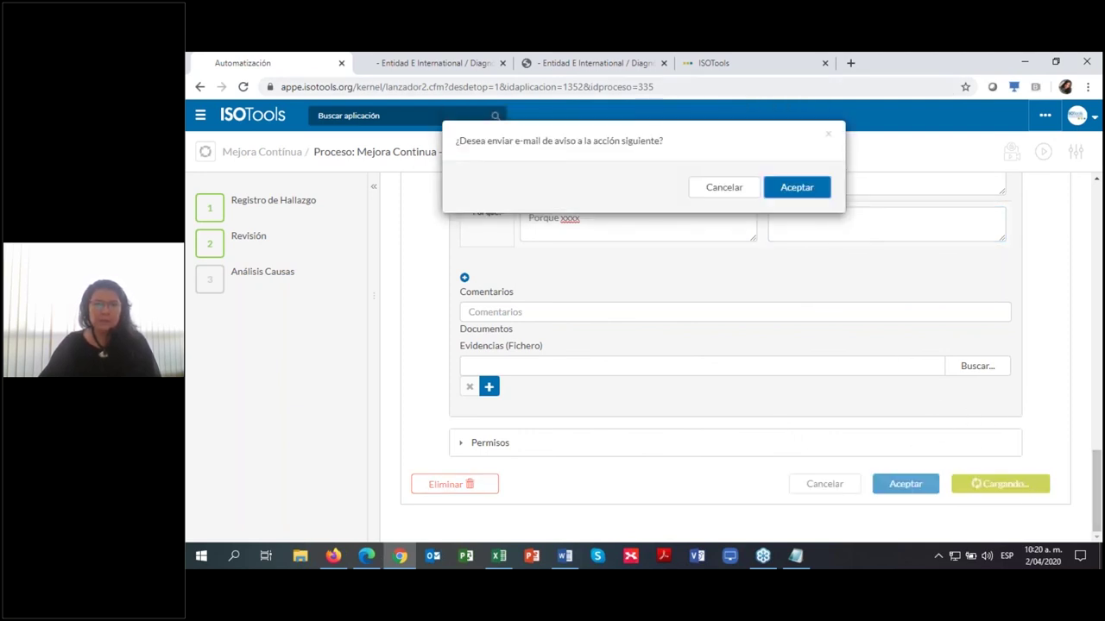
click(724, 187)
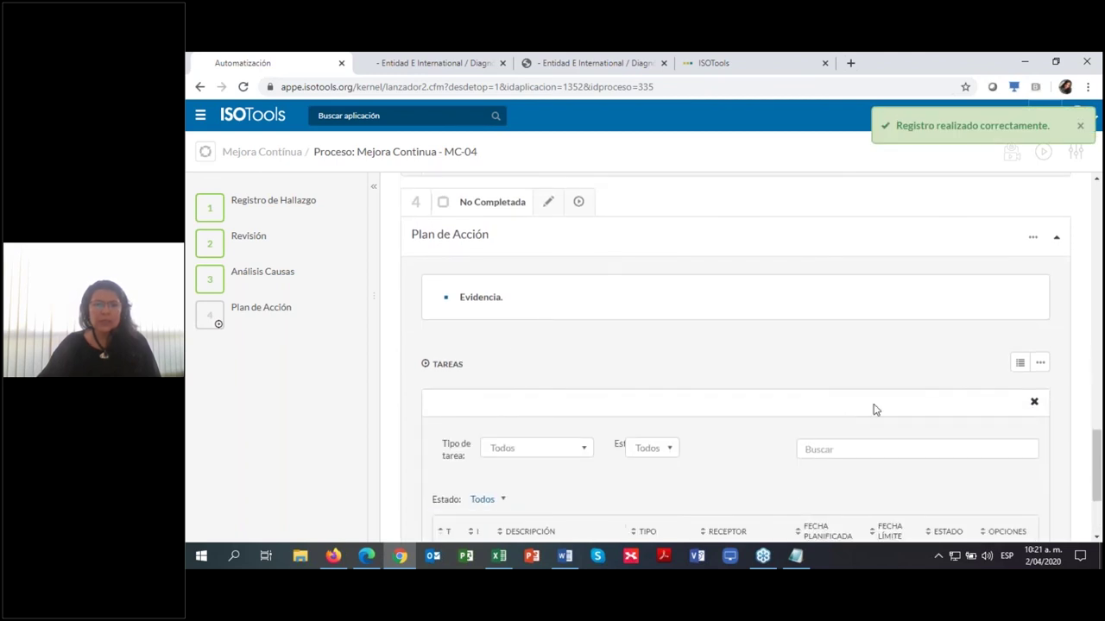
mouse_move(257, 318)
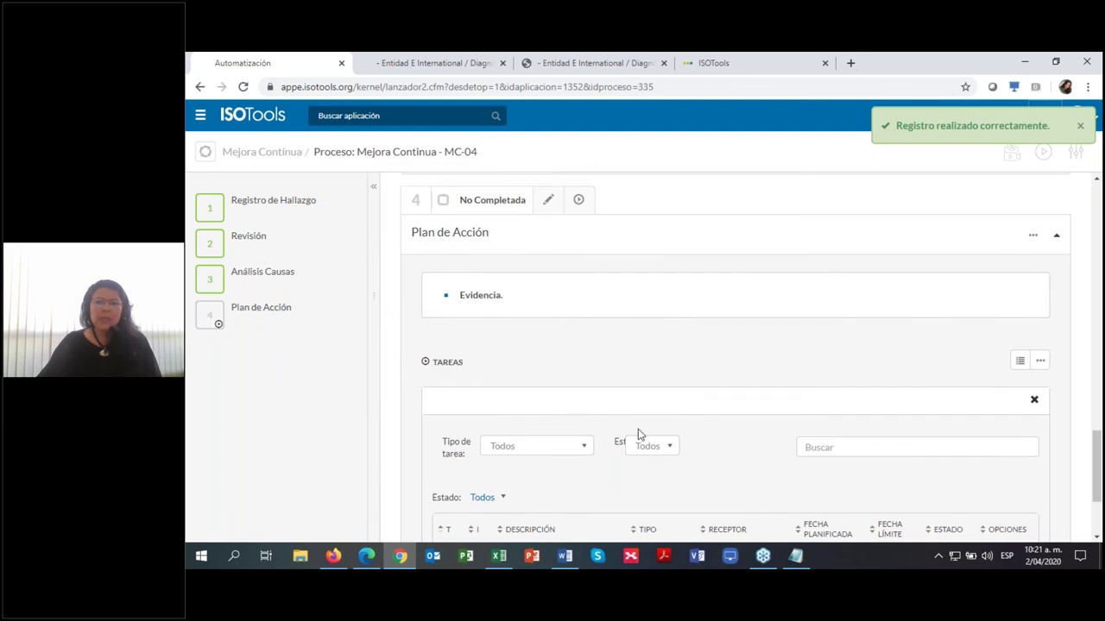
scroll(820, 419, down, 2)
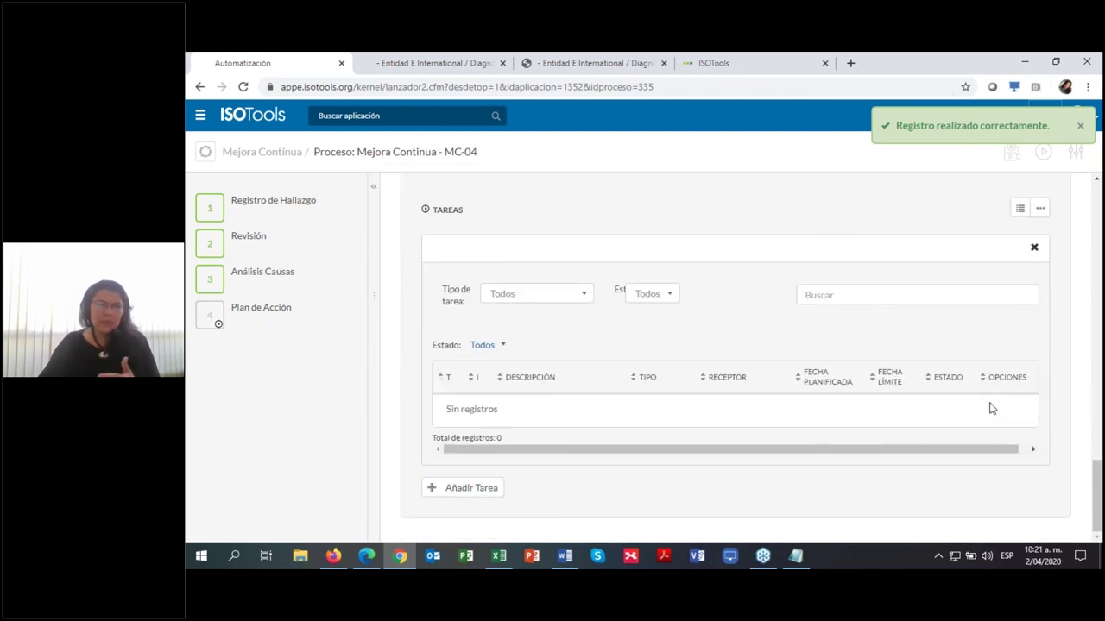
Step: Start an Acción Correctiva task in the Plan de Acción, scheduled for 02/04/2020 with deadline 30/04/2020
click(495, 488)
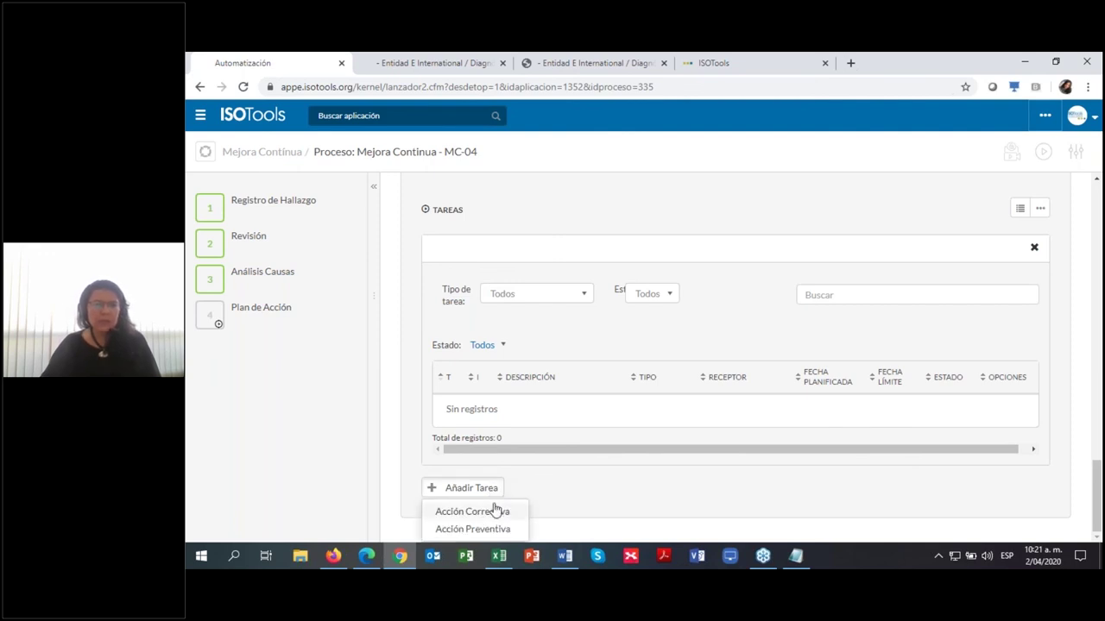
click(497, 512)
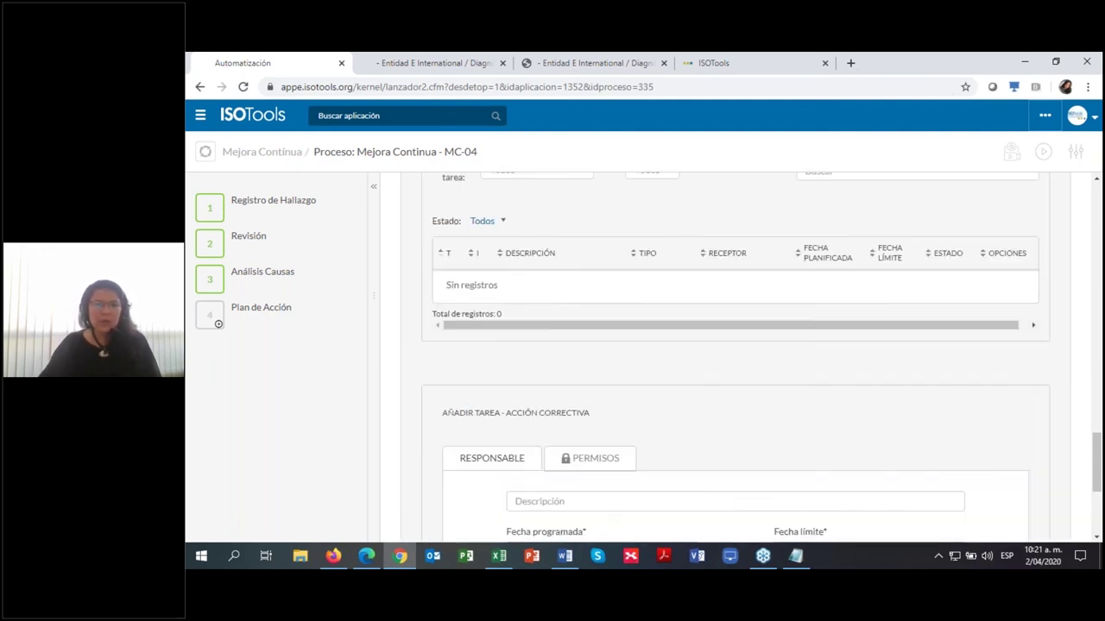
scroll(708, 476, down, 4)
click(684, 309)
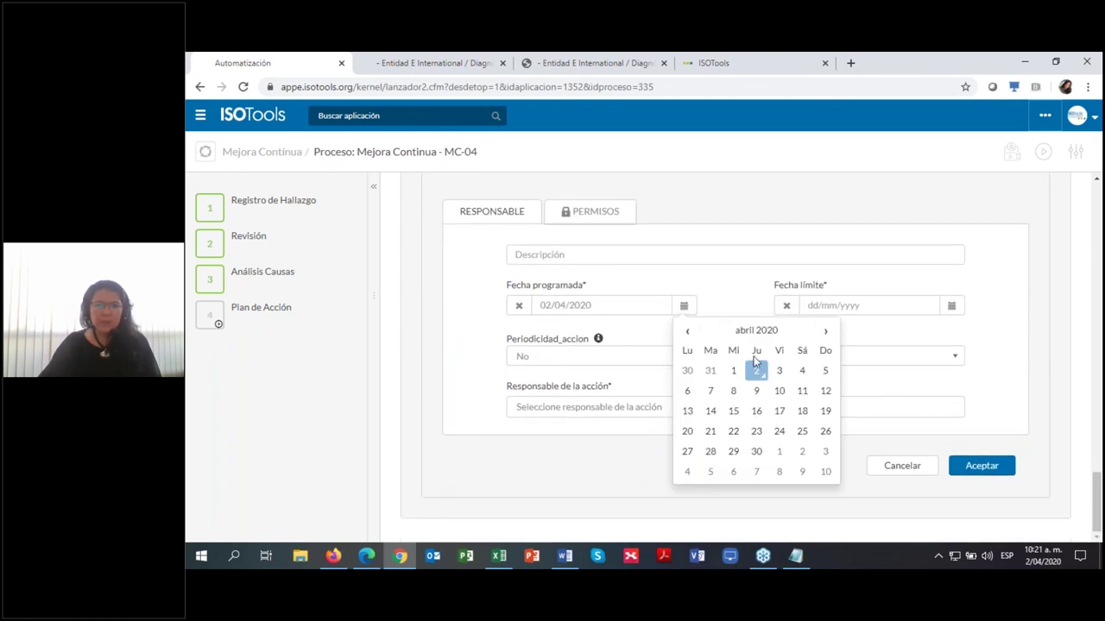
click(755, 370)
click(953, 307)
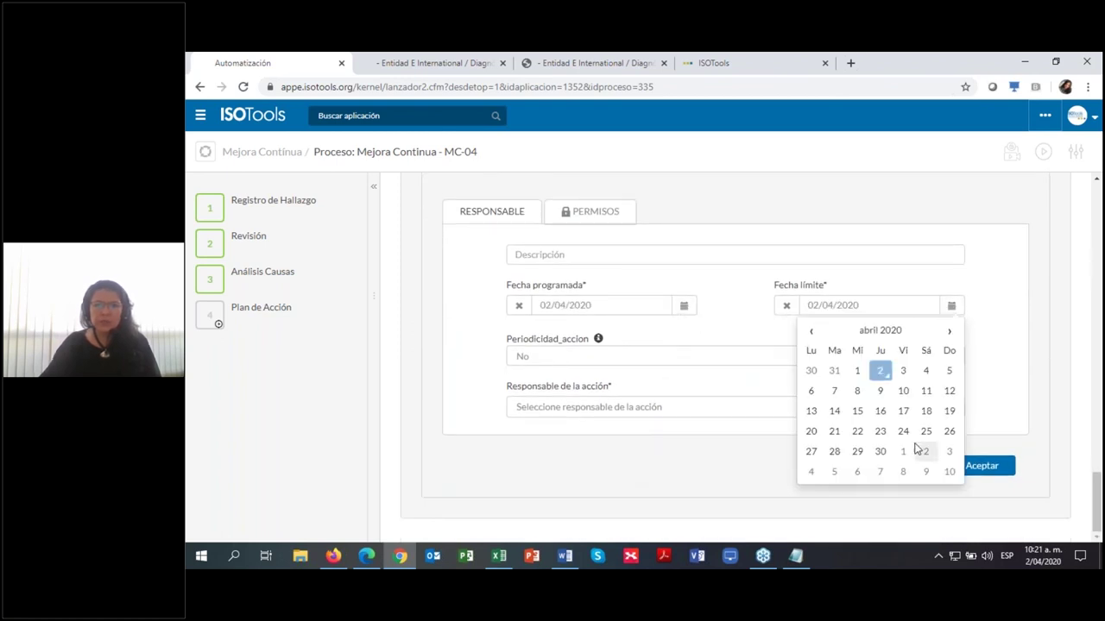
click(884, 453)
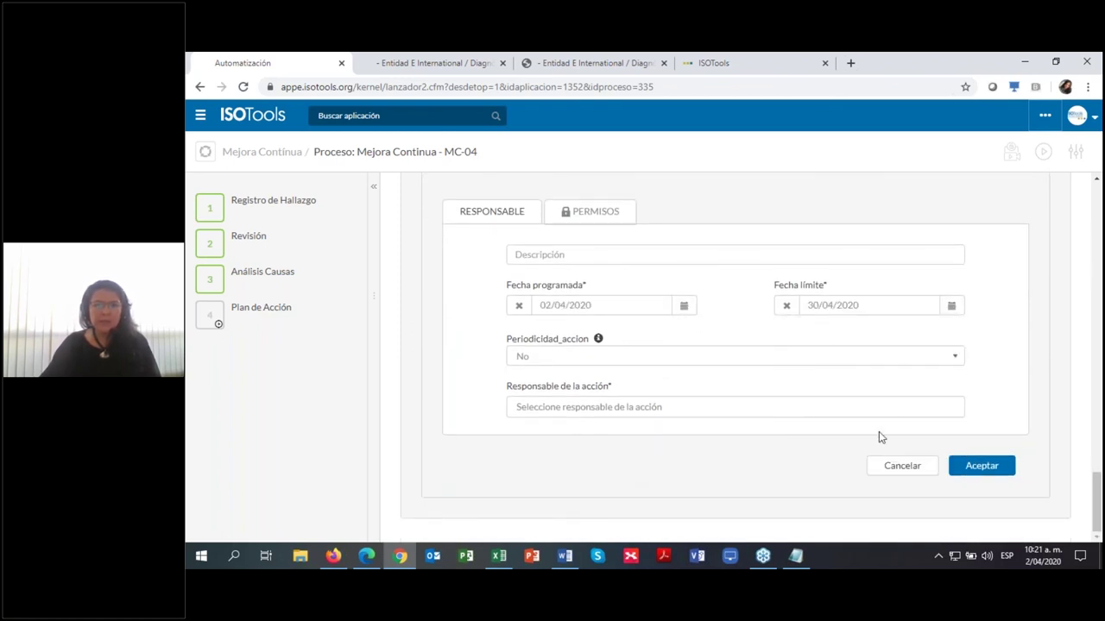
Step: Assign a person responsible for the corrective action, describe it as "Realizar el proceso de xxxxx", and save the task
click(578, 406)
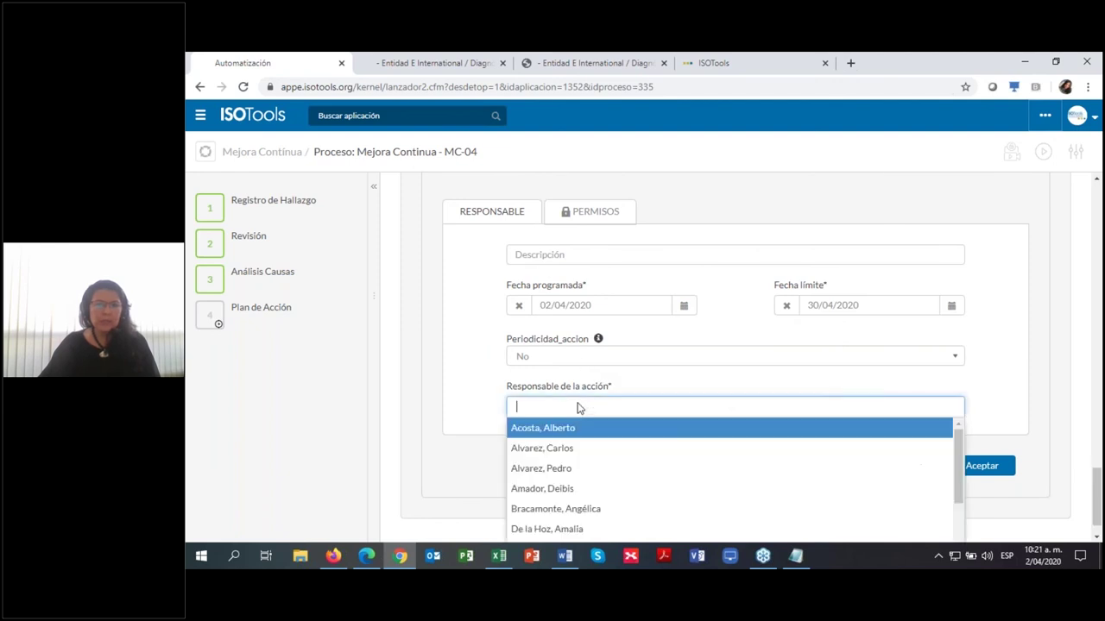
click(578, 468)
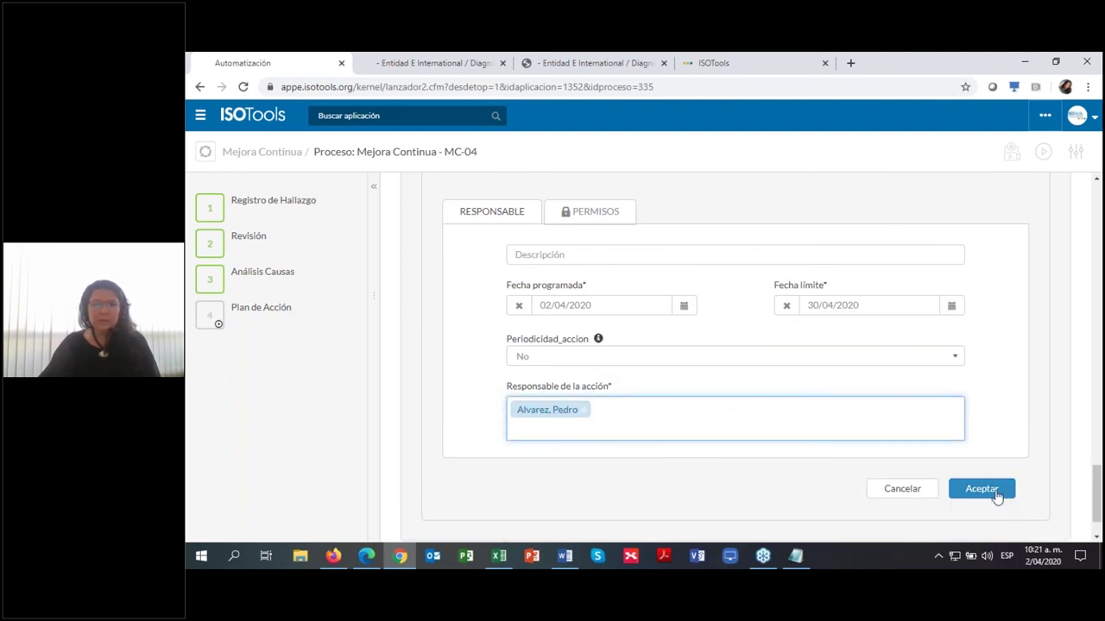
click(732, 255)
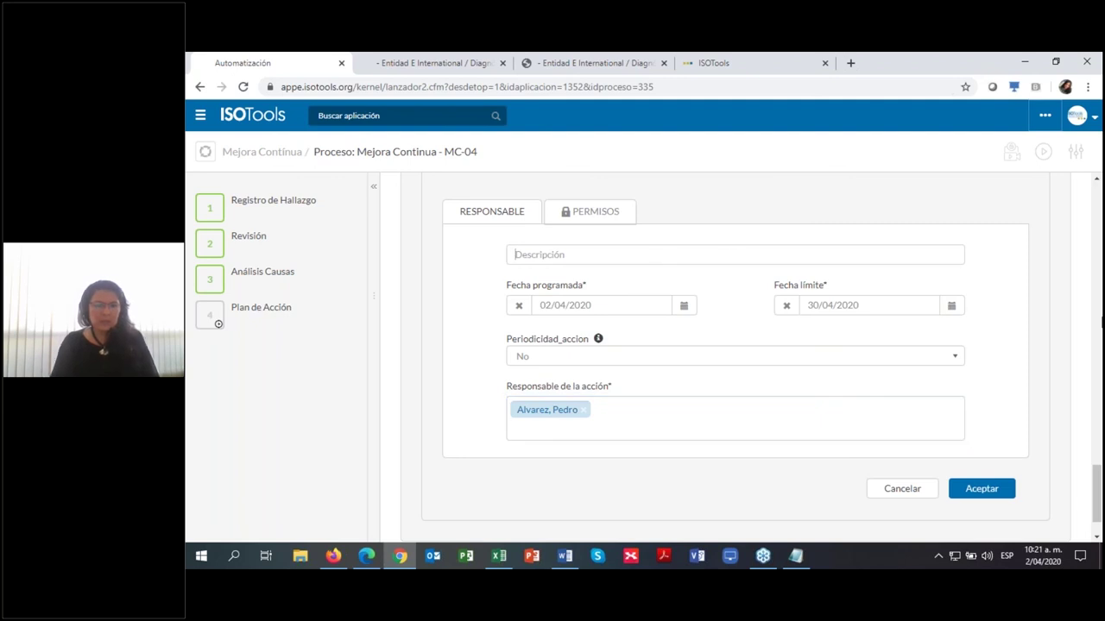
text(Realizar el proceso de xxxxx)
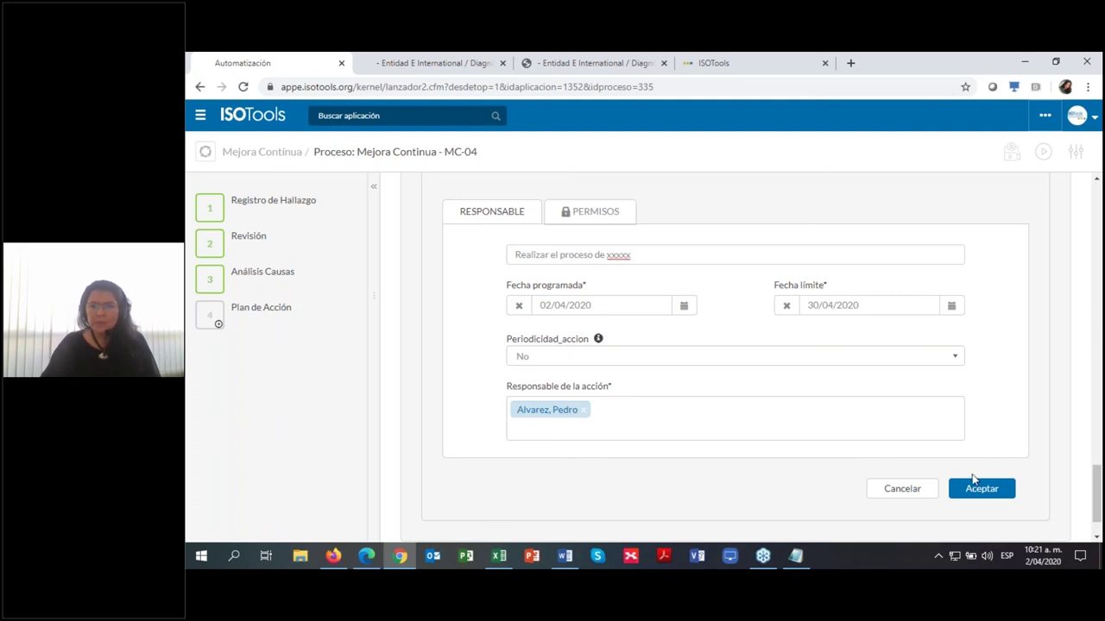
click(976, 486)
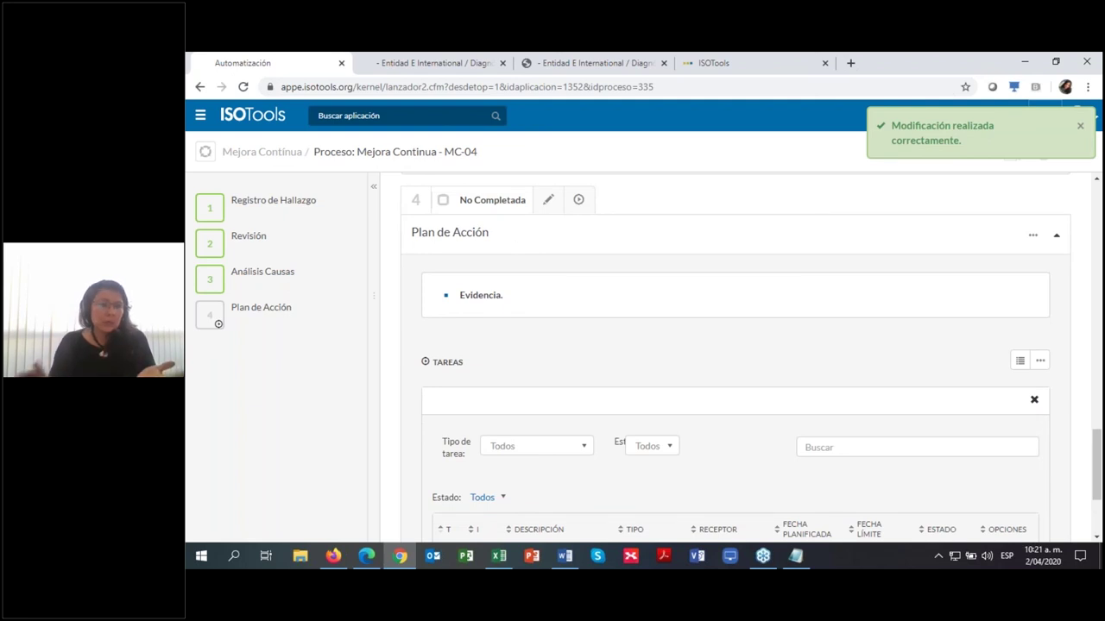
scroll(537, 338, down, 3)
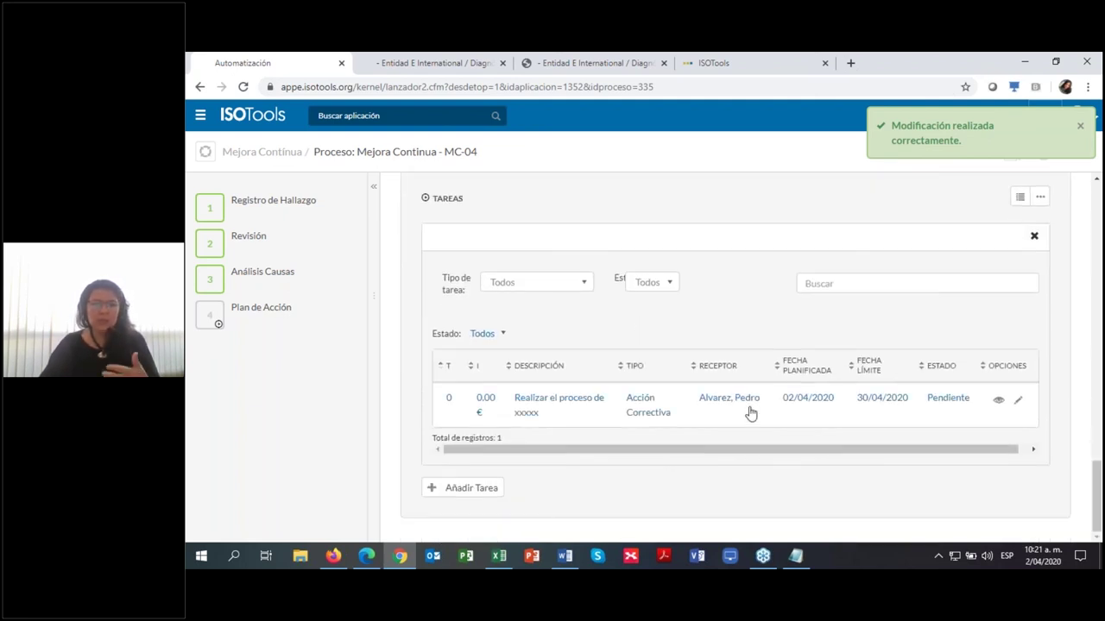
scroll(749, 413, up, 10)
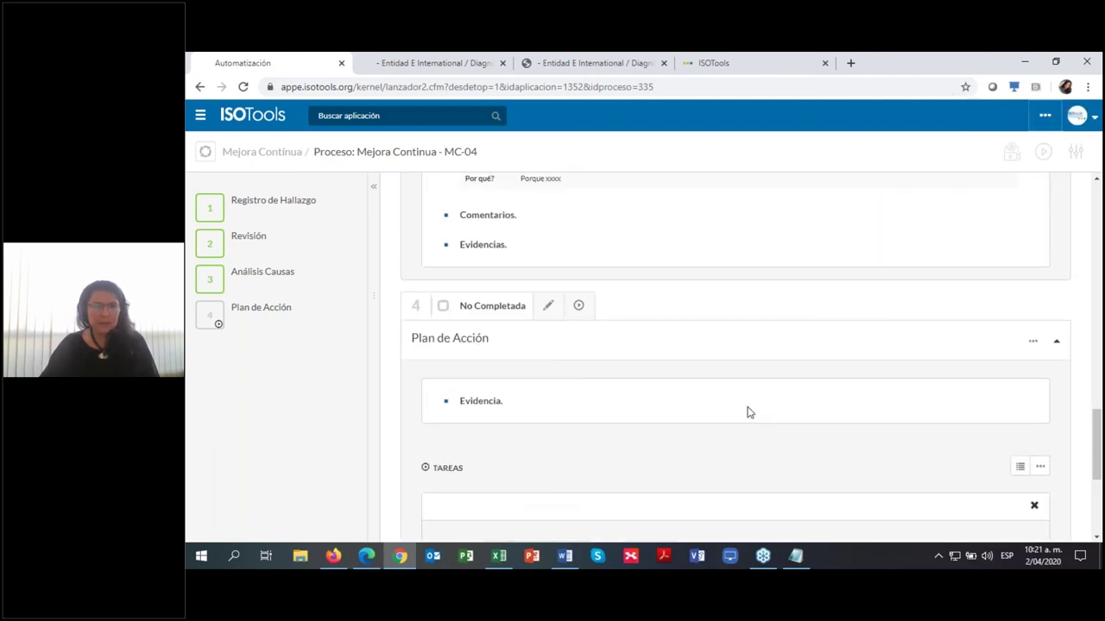
scroll(749, 414, up, 5)
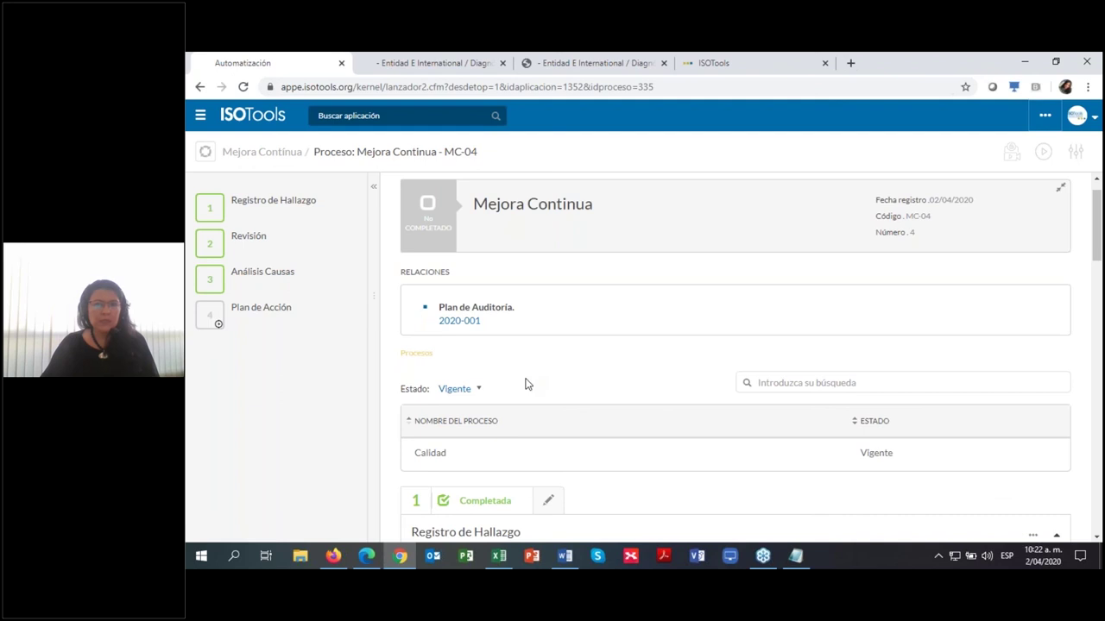
Step: Switch to Qlik Sense in Firefox, open the _Demo_Mejora Continua app from the hub, and open its first HALLAZGOS DEL SISTEMA DE GESTIÓN sheet
click(333, 556)
click(725, 364)
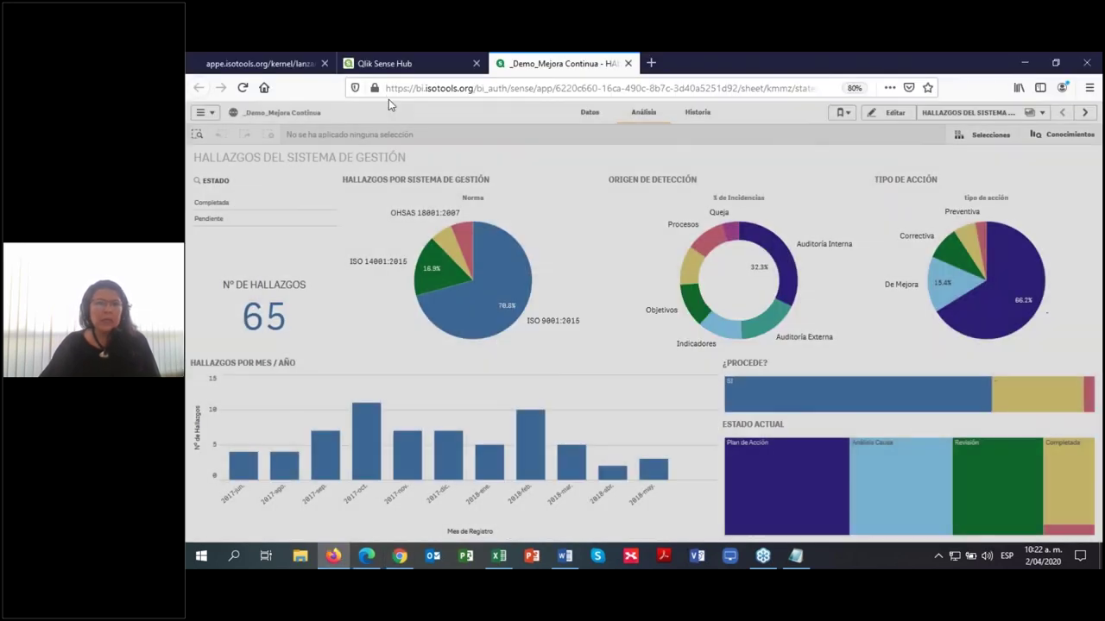
click(385, 63)
click(341, 186)
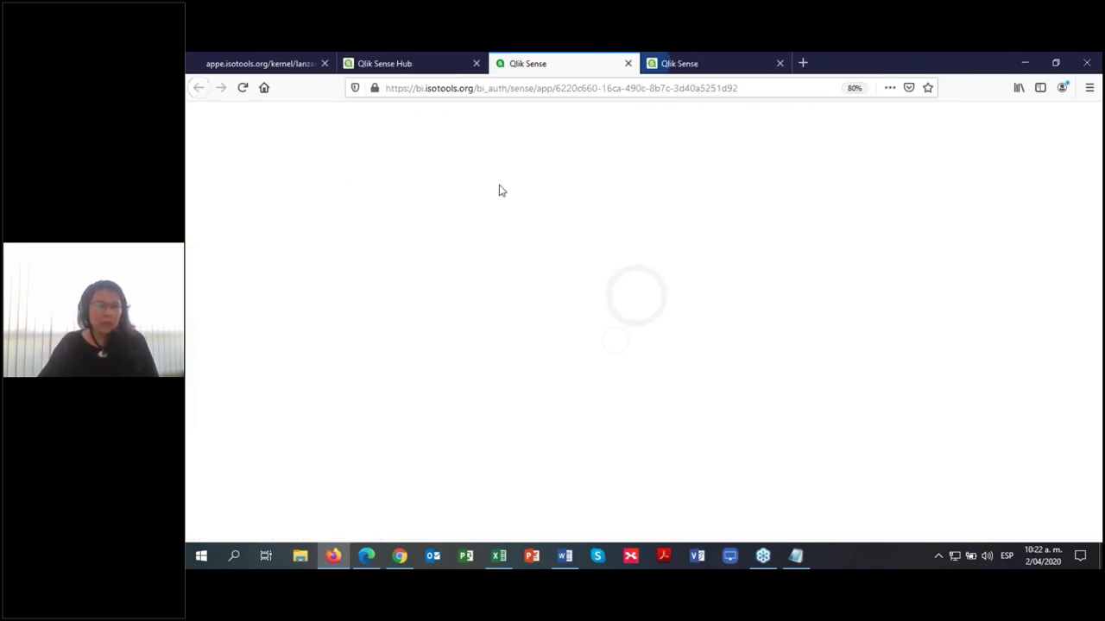
click(780, 63)
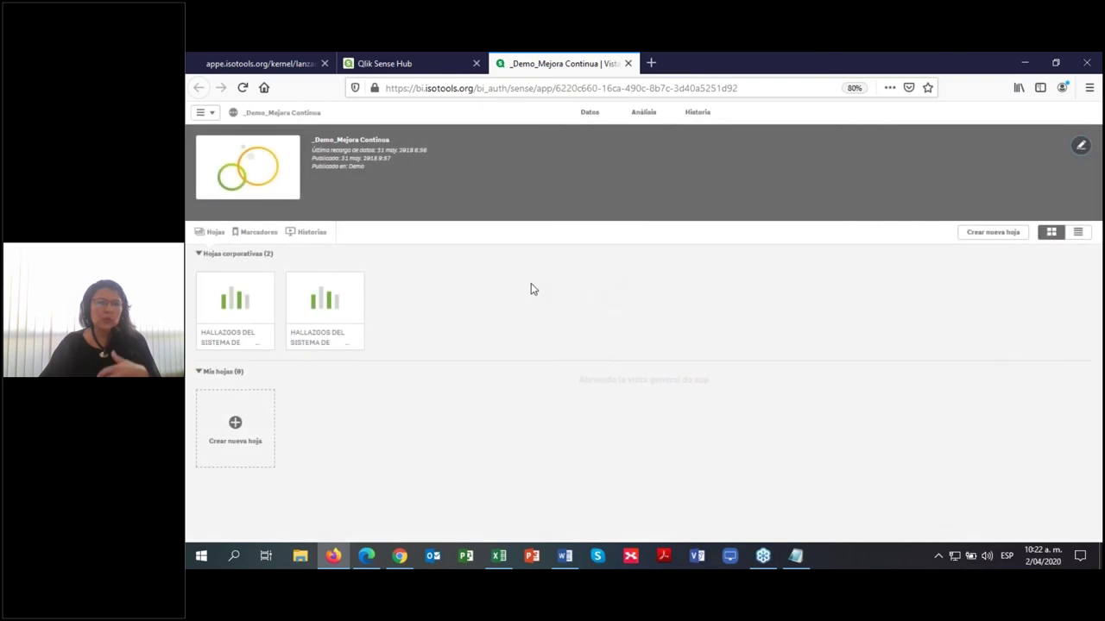
click(267, 295)
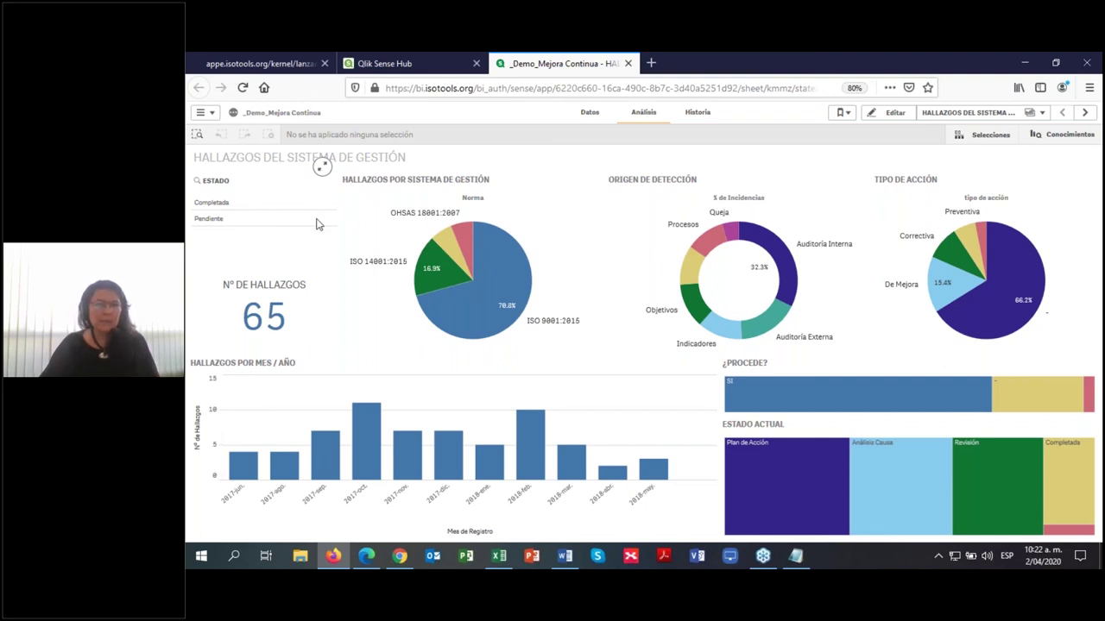
Step: Filter the findings dashboard by management system ISO 9001:2015 and detection origin Auditoría Interna
click(494, 285)
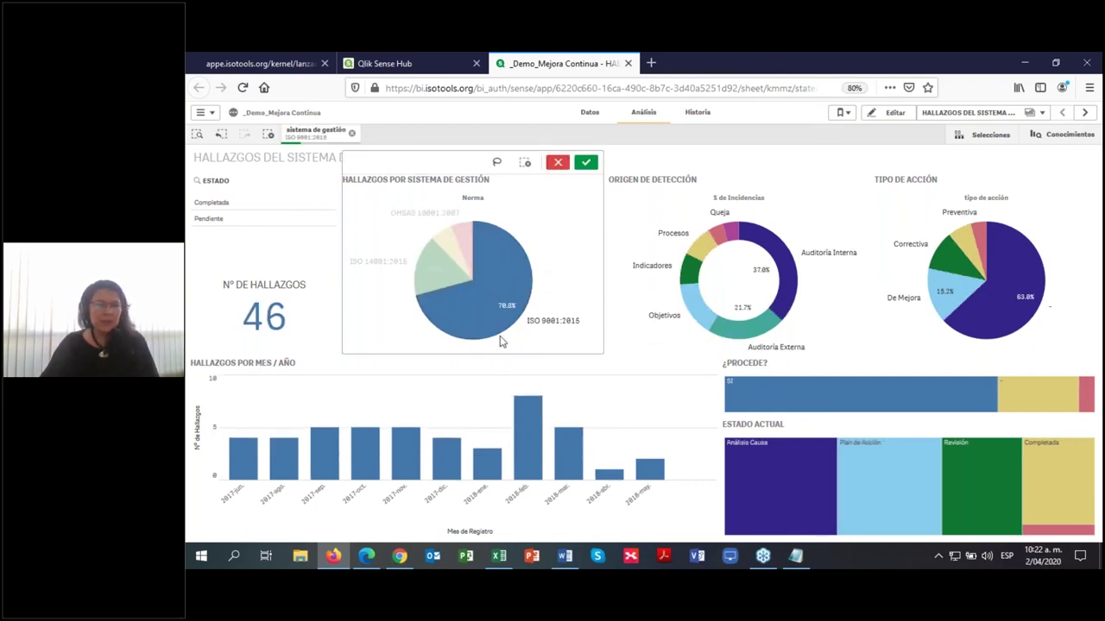
mouse_move(265, 442)
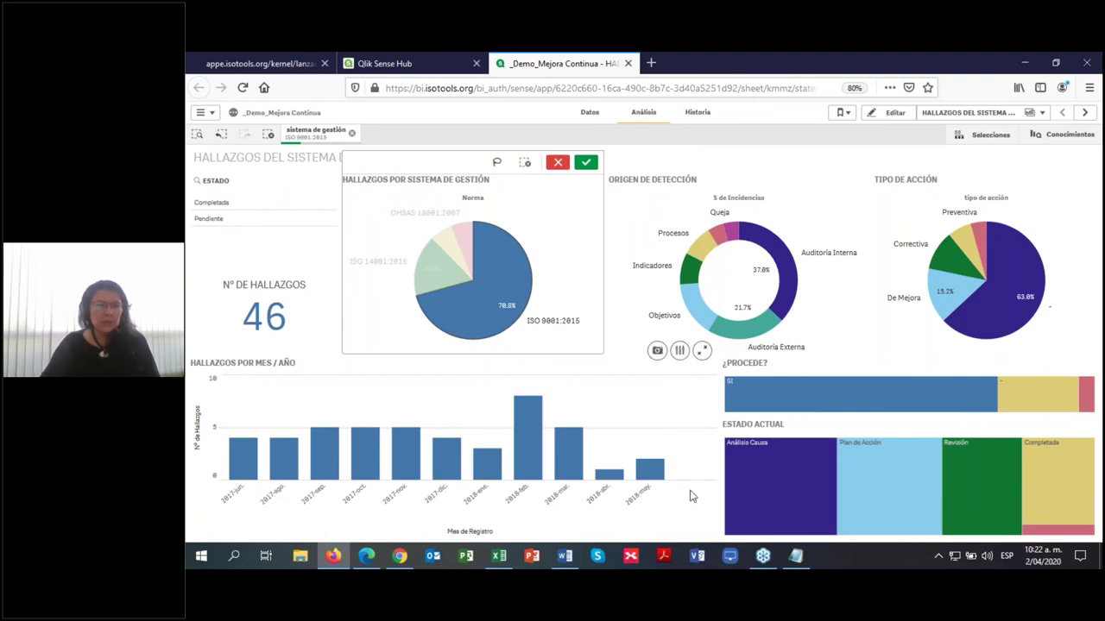
mouse_move(648, 291)
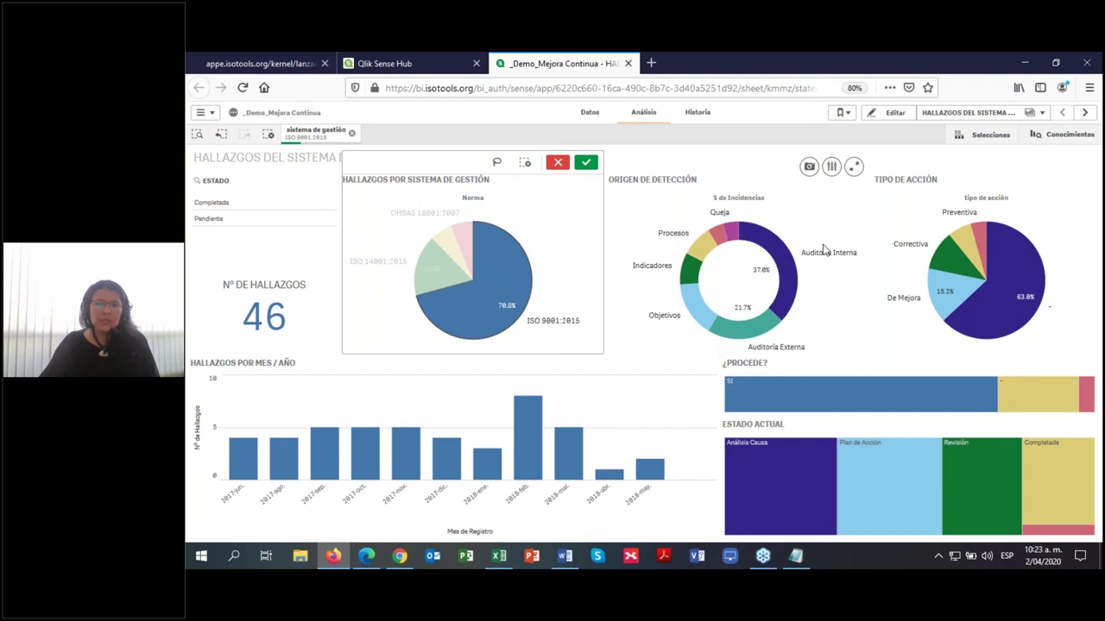
click(788, 296)
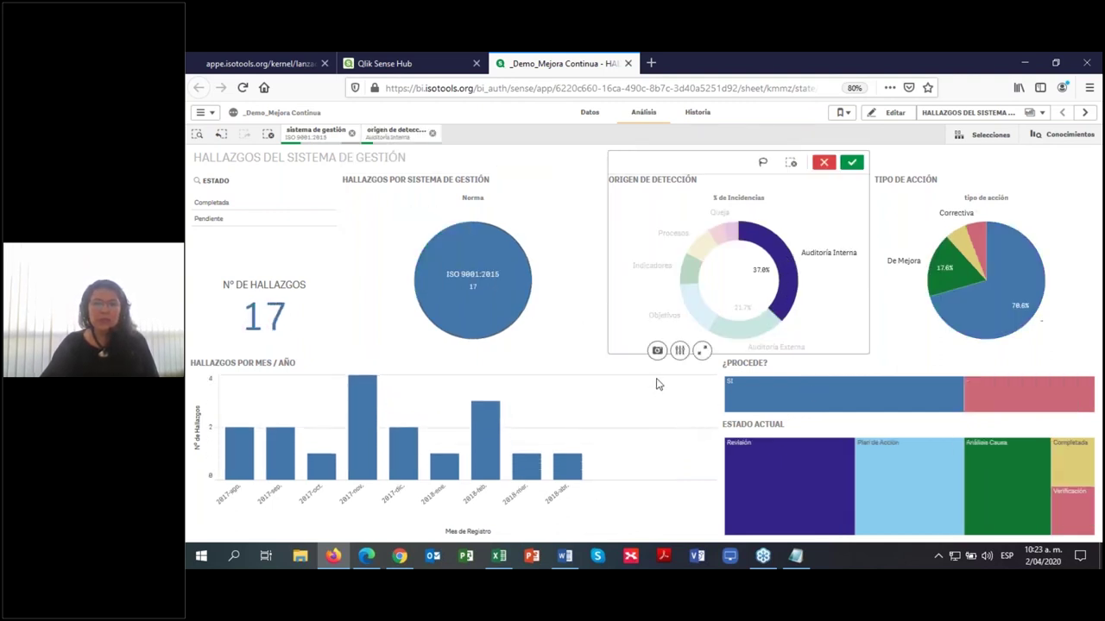
Step: Examine the Plan de Acción and Revisión segments of the ESTADO ACTUAL chart for the filtered findings
mouse_move(901, 473)
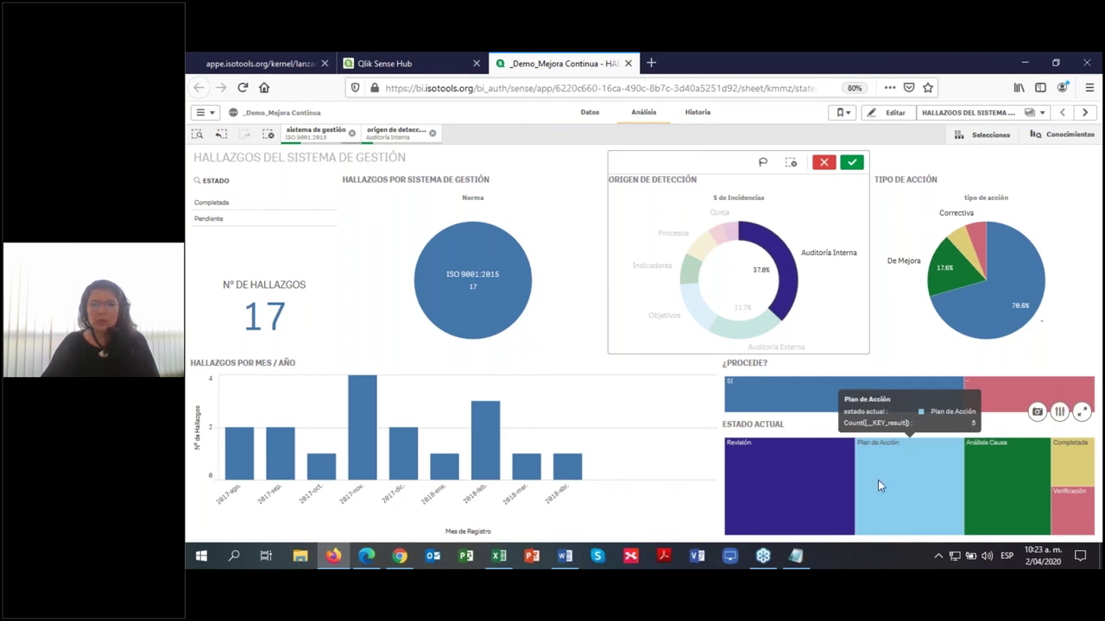
mouse_move(821, 489)
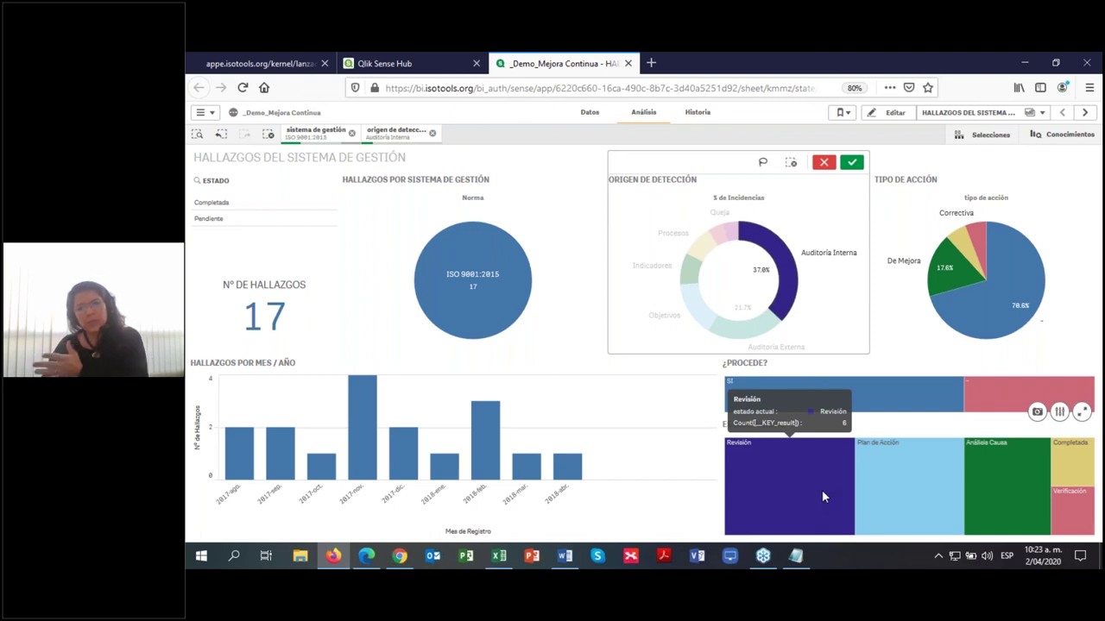
Step: Switch to the ISOTools Listado de Reports in Microsoft Edge and start running the Informe de Auditoría report
mouse_move(371, 558)
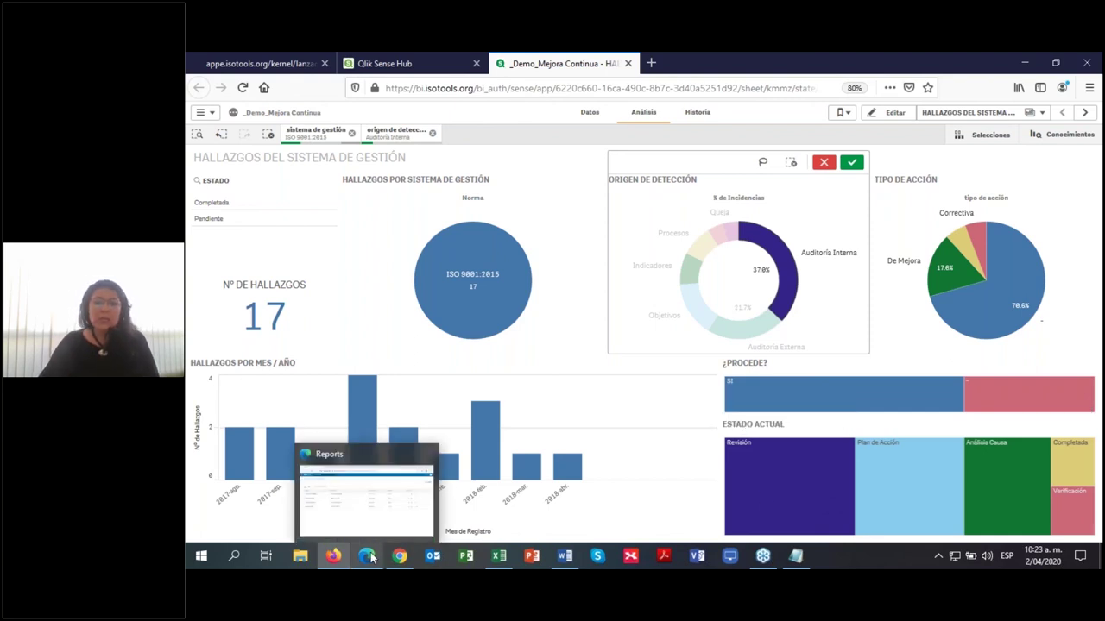
click(369, 557)
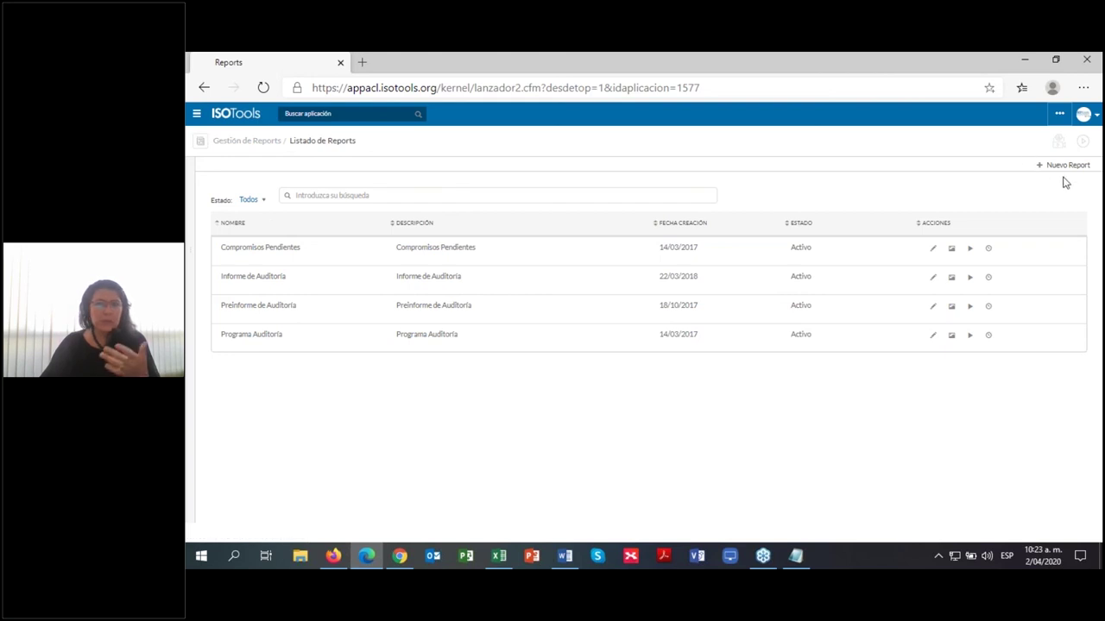
click(968, 277)
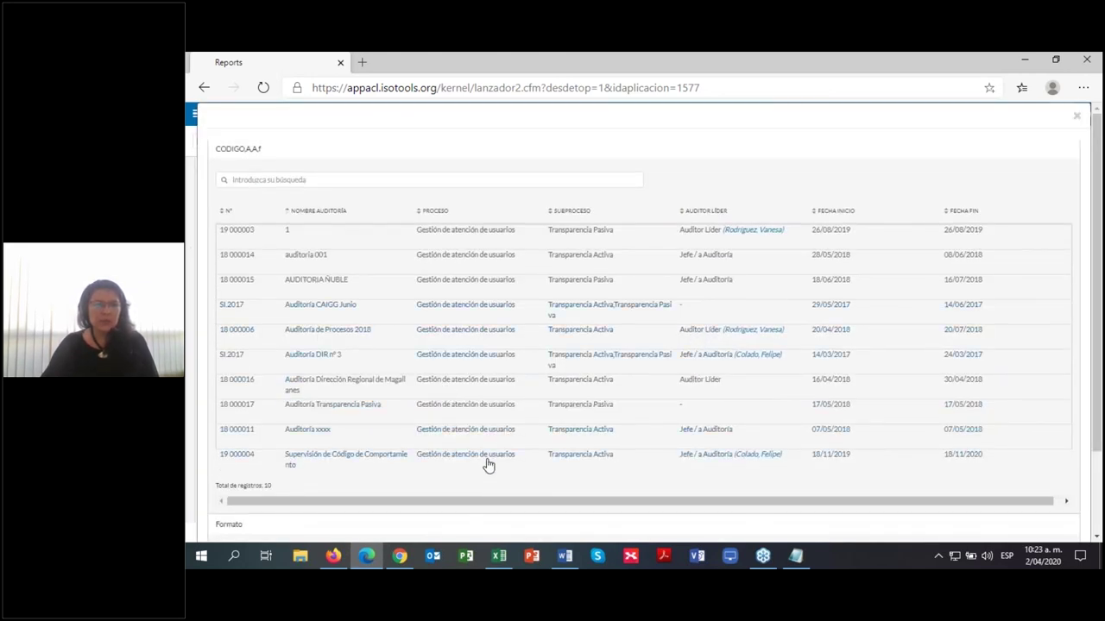
Step: Generate the report in PDF format for audit 19 000004, Supervisión de Código de Comportamiento
scroll(500, 453, down, 2)
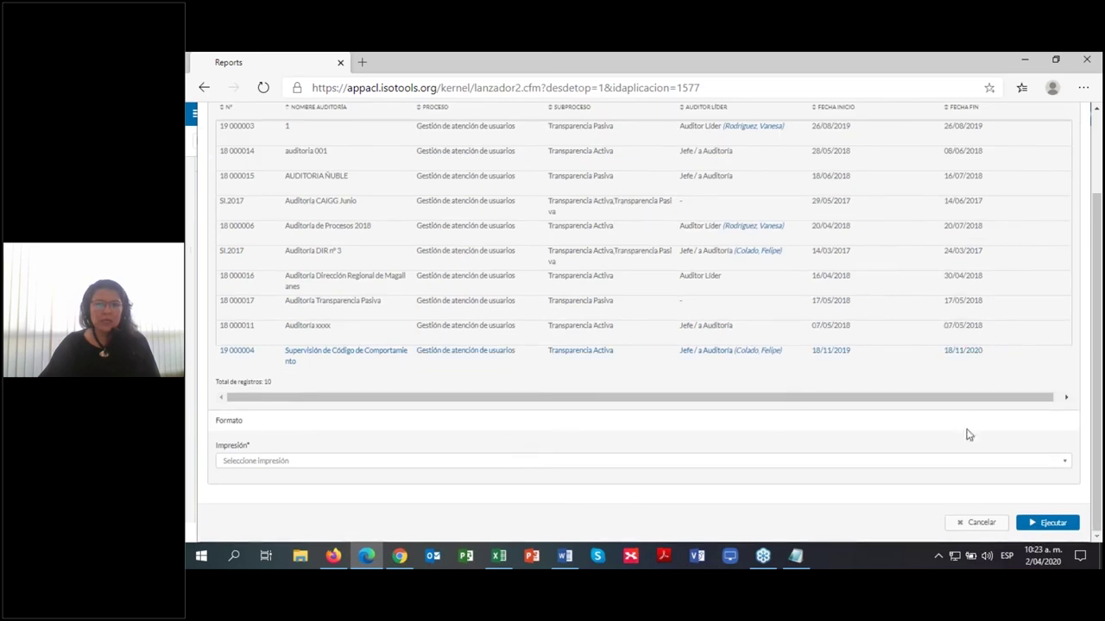
click(555, 461)
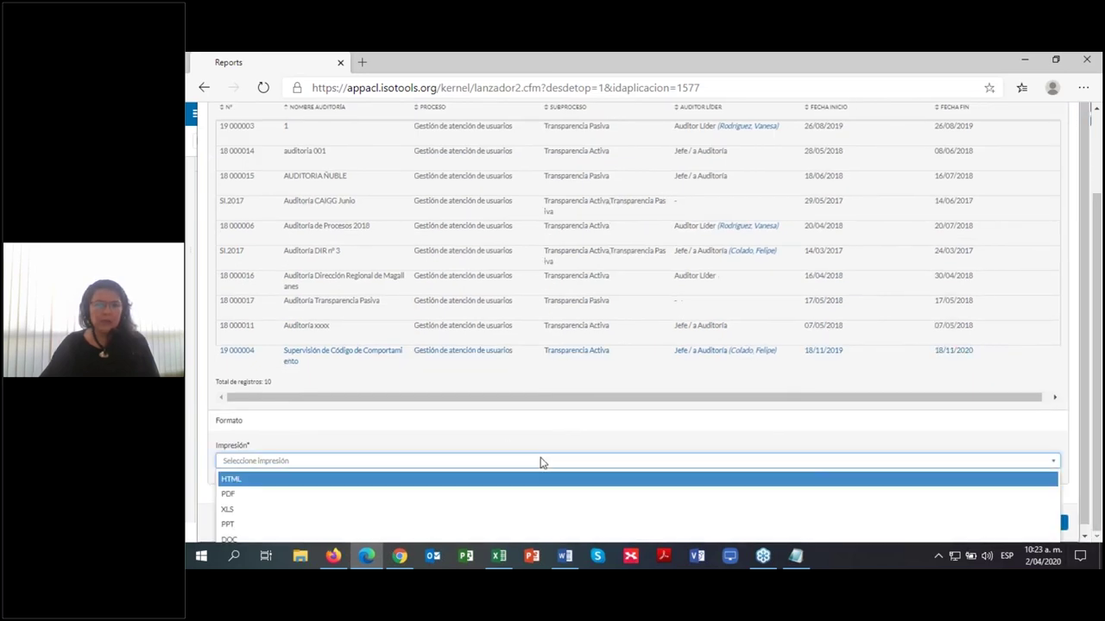
click(365, 493)
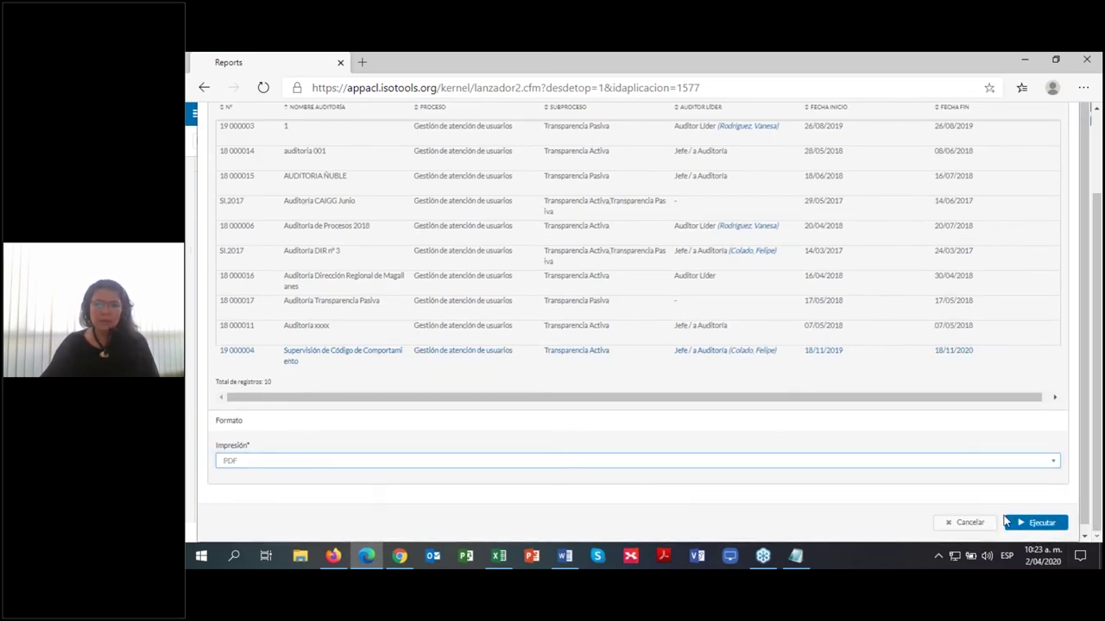
click(1031, 523)
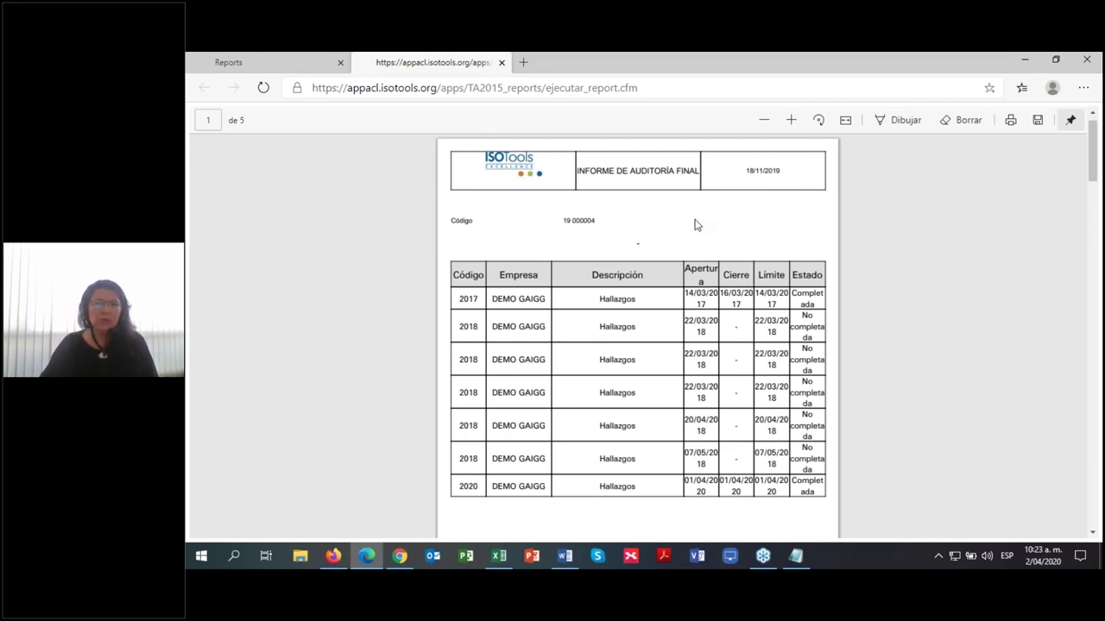
Step: Review the generated final audit report from its findings table through the audit opinion, general objective and specific objectives
scroll(696, 224, down, 5)
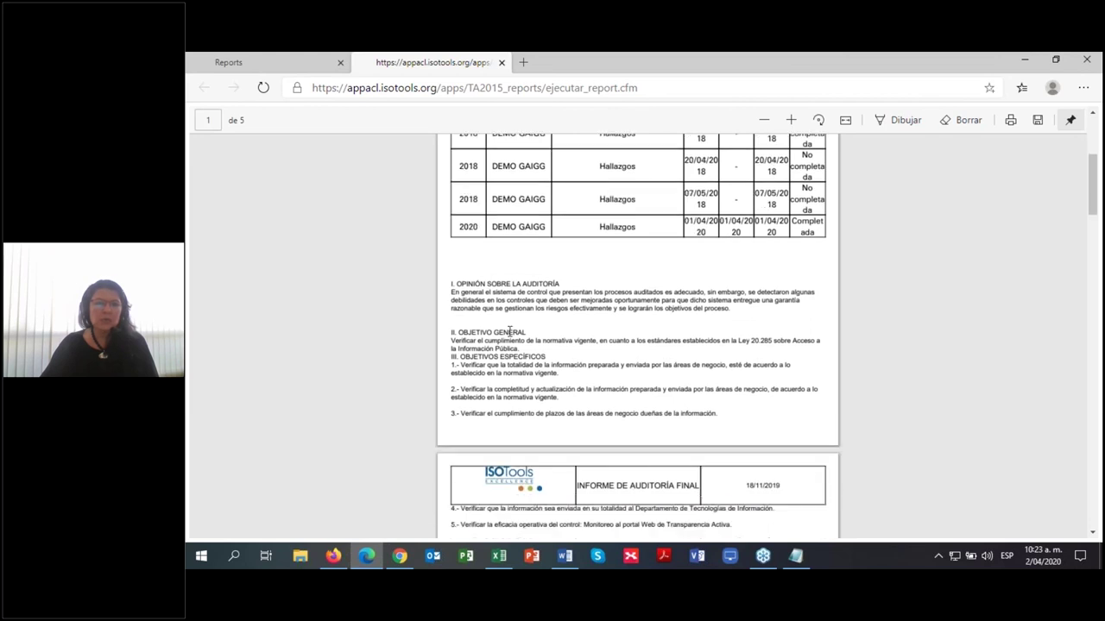
scroll(558, 302, down, 1)
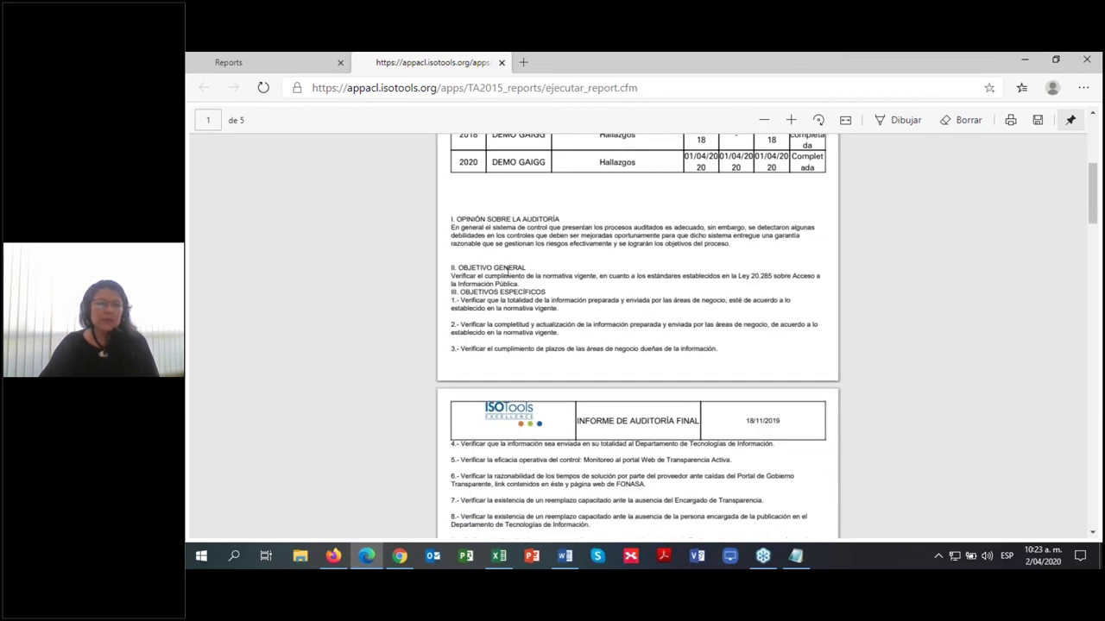
scroll(555, 339, down, 1)
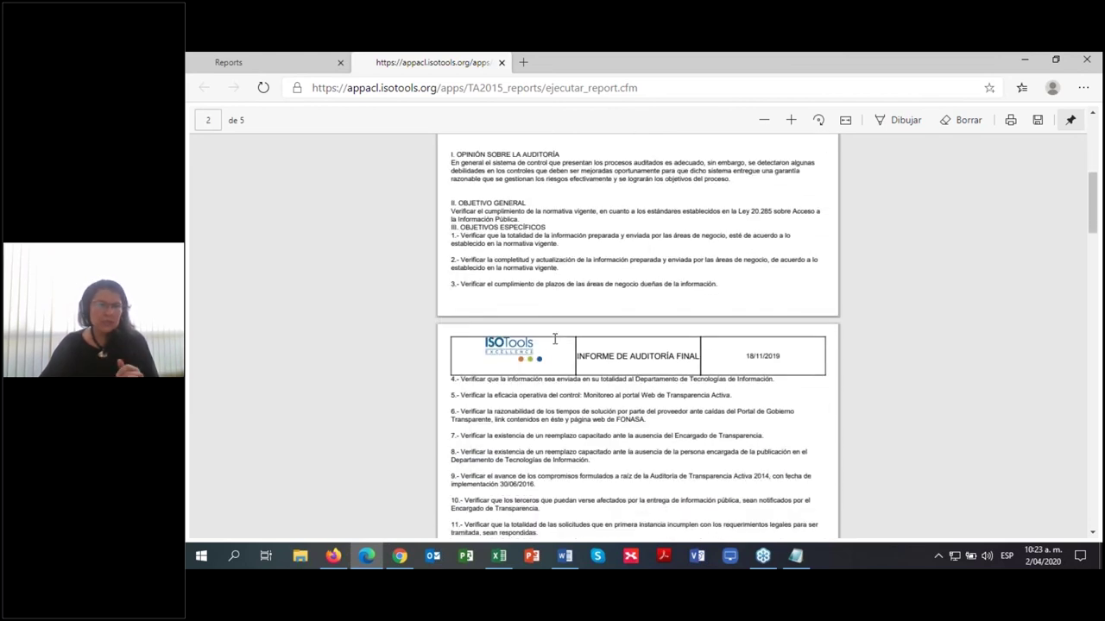
scroll(555, 340, down, 1)
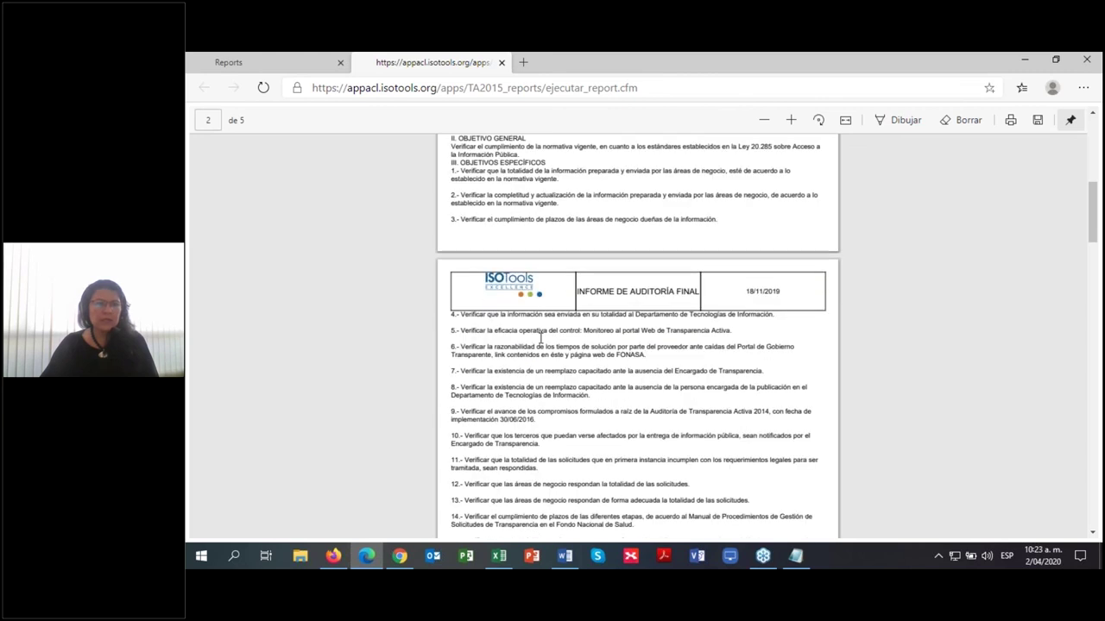